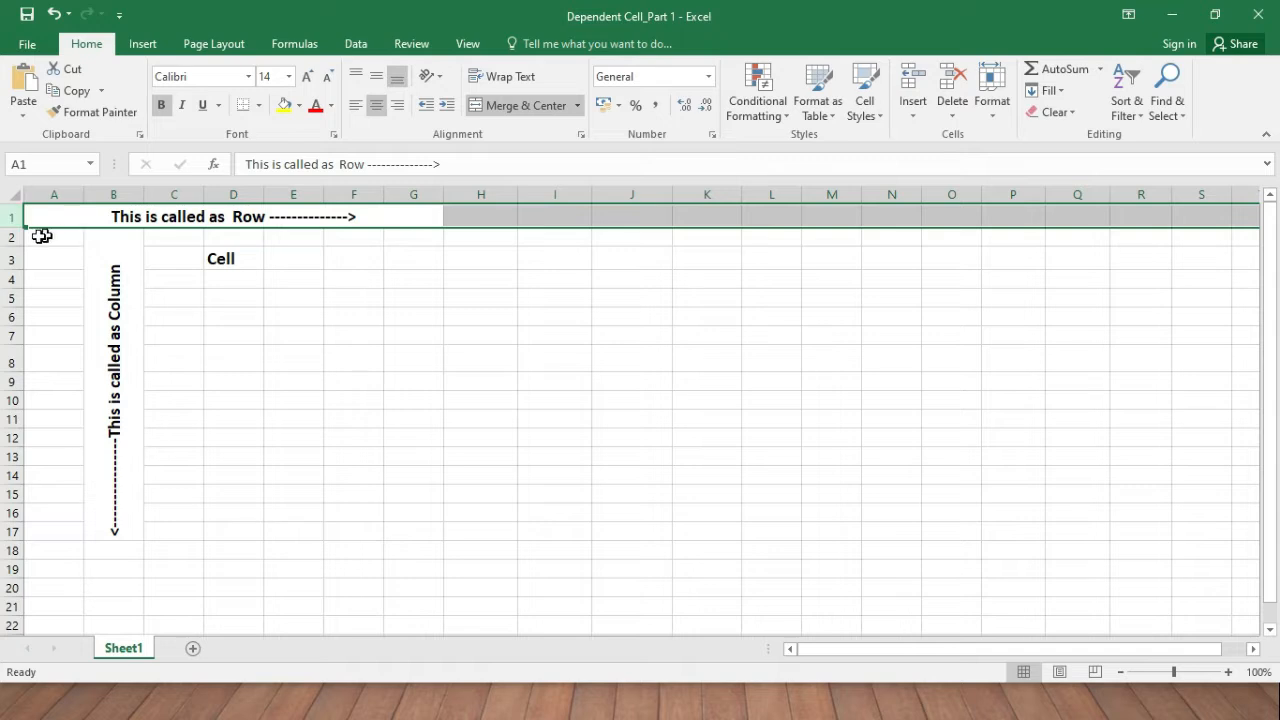
# Highlight rows 2–4 and then columns B–E to show rows and columns.
pyautogui.click(12, 237)
pyautogui.click(18, 260)
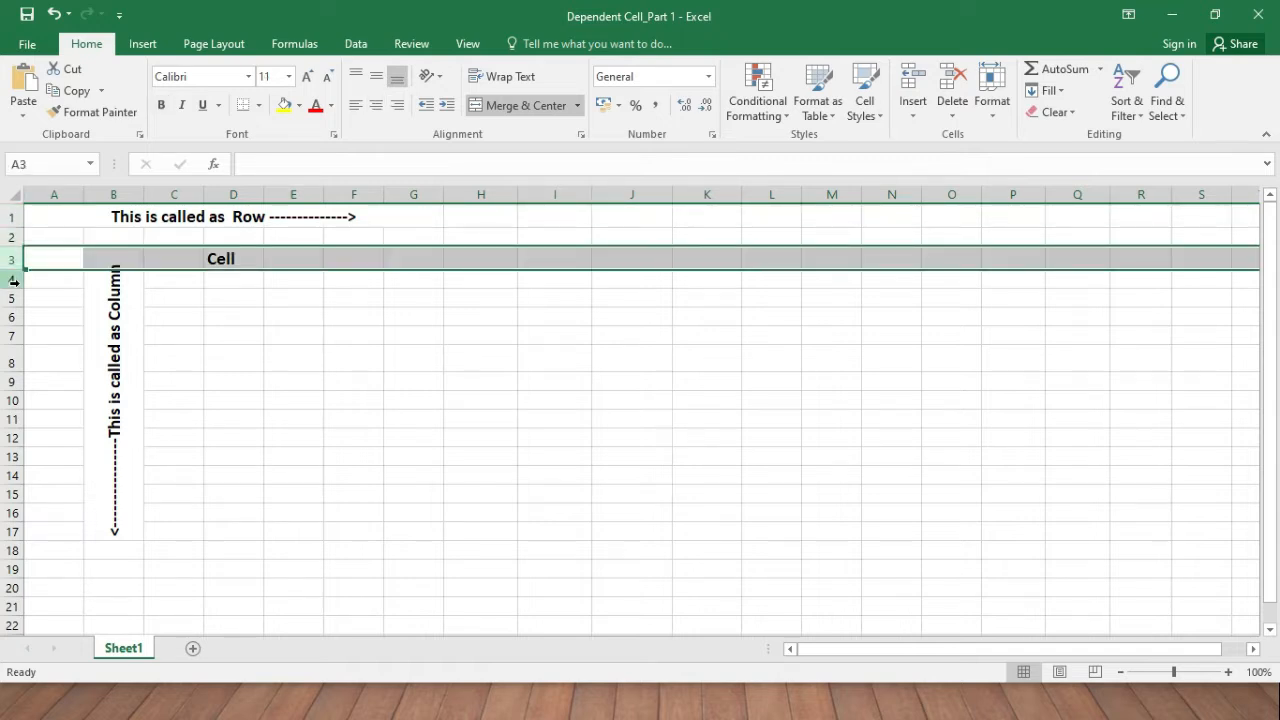
pyautogui.click(20, 279)
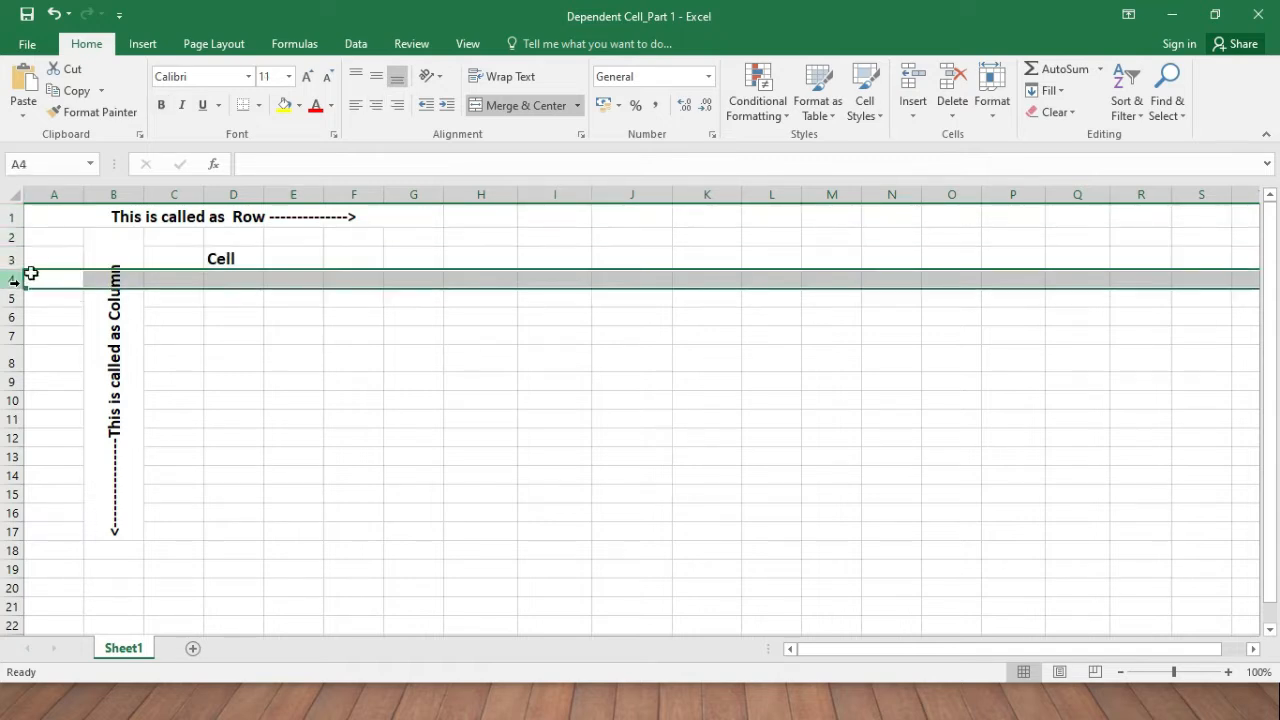
pyautogui.click(116, 192)
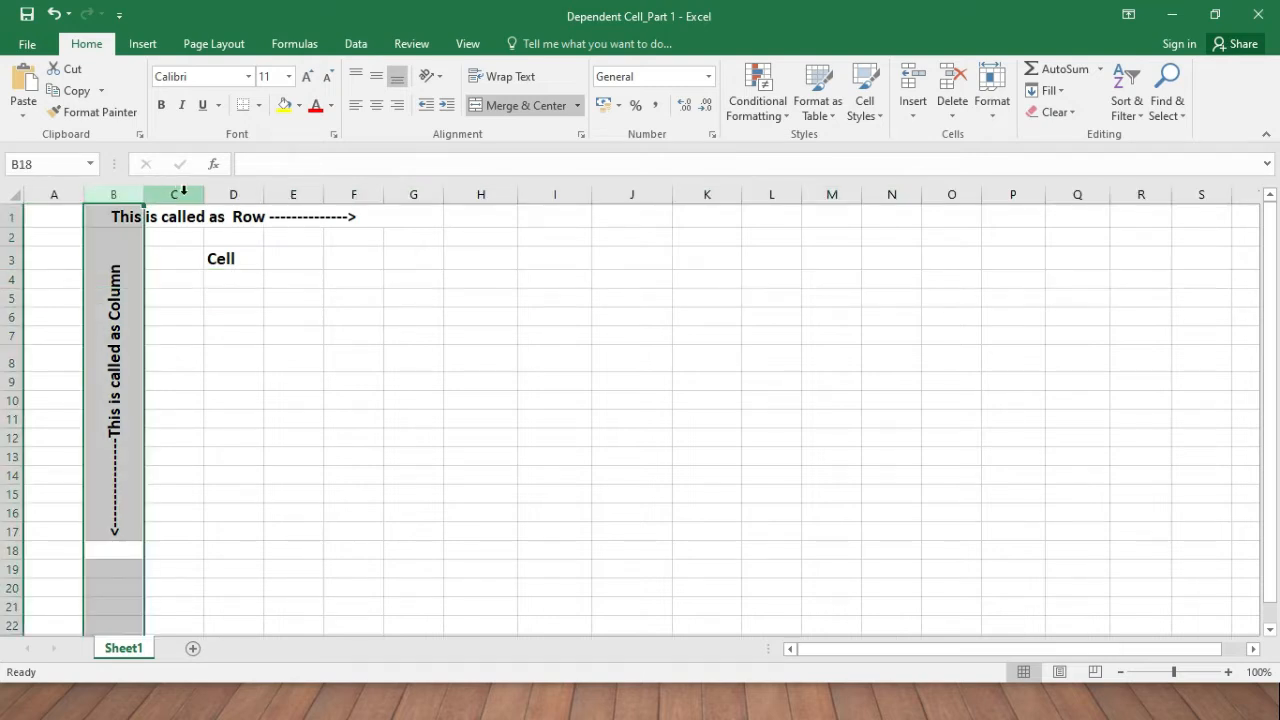
pyautogui.click(180, 192)
pyautogui.click(238, 193)
pyautogui.click(292, 193)
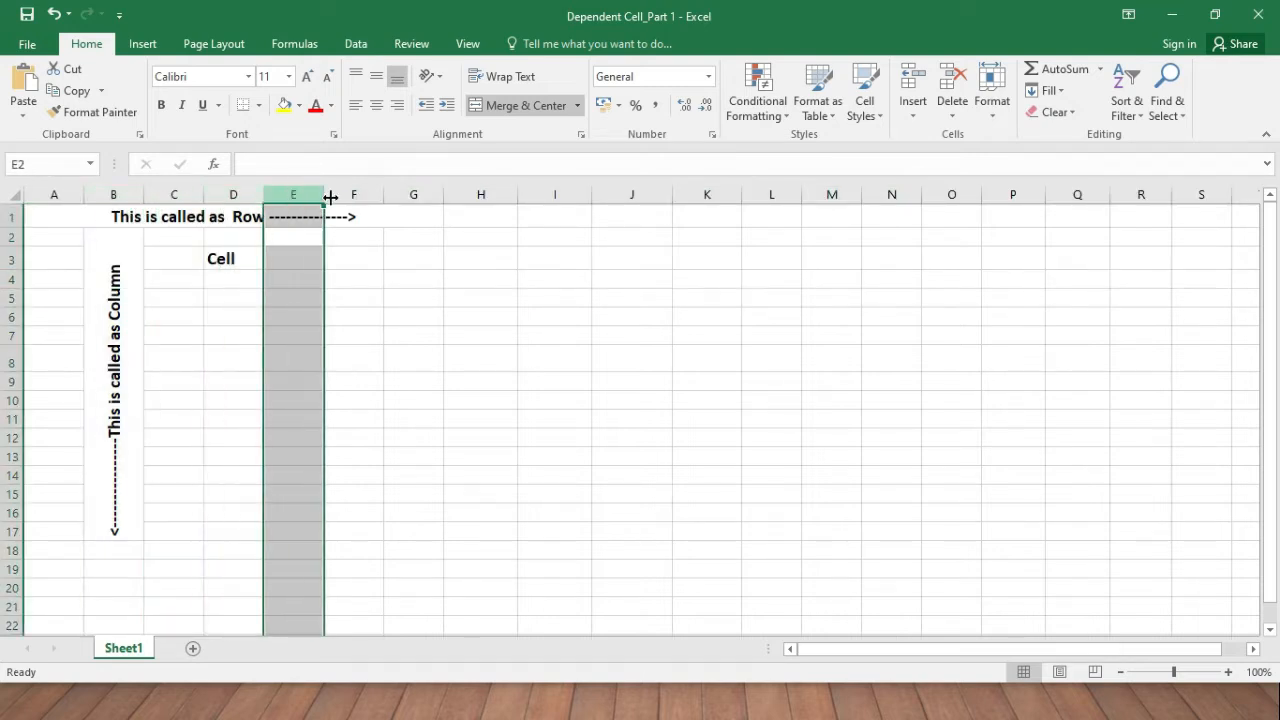
# Select cells D3 through G3, then E2, D3, I5 and E4 to show individual cells.
pyautogui.click(229, 258)
pyautogui.click(305, 260)
pyautogui.click(366, 263)
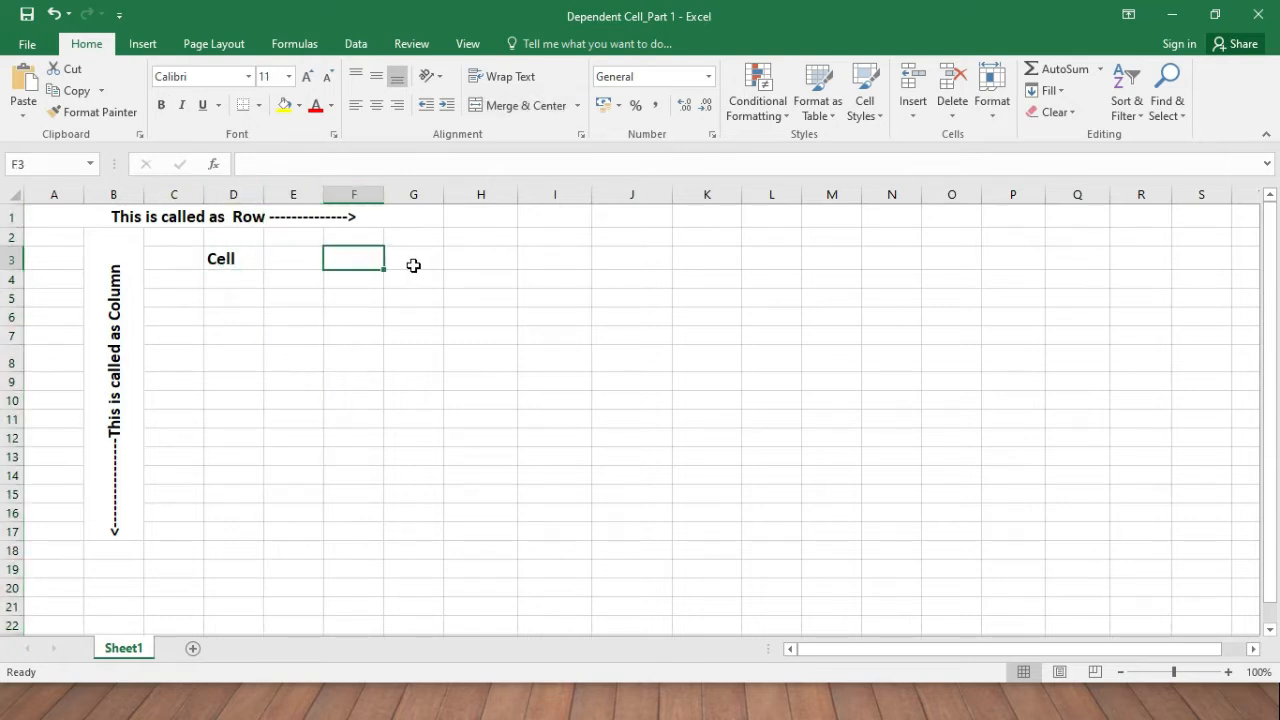
pyautogui.click(413, 265)
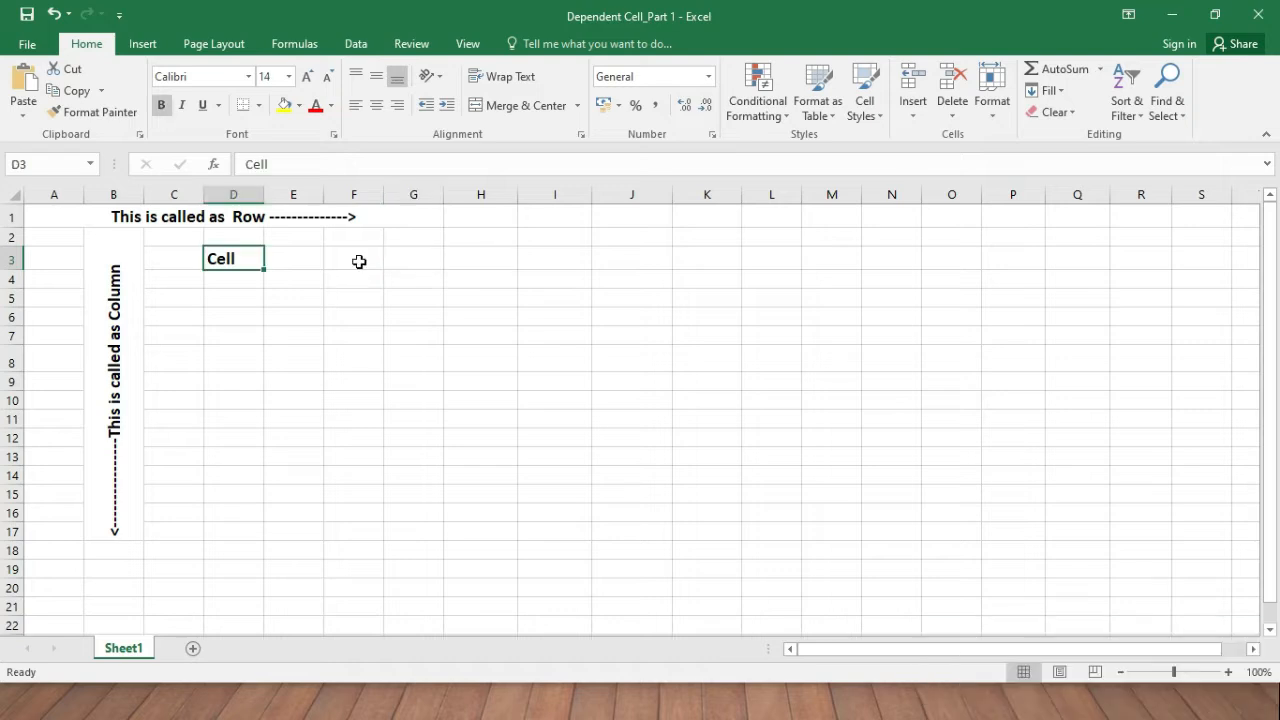
pyautogui.press('alt')
pyautogui.press('Escape')
pyautogui.click(313, 244)
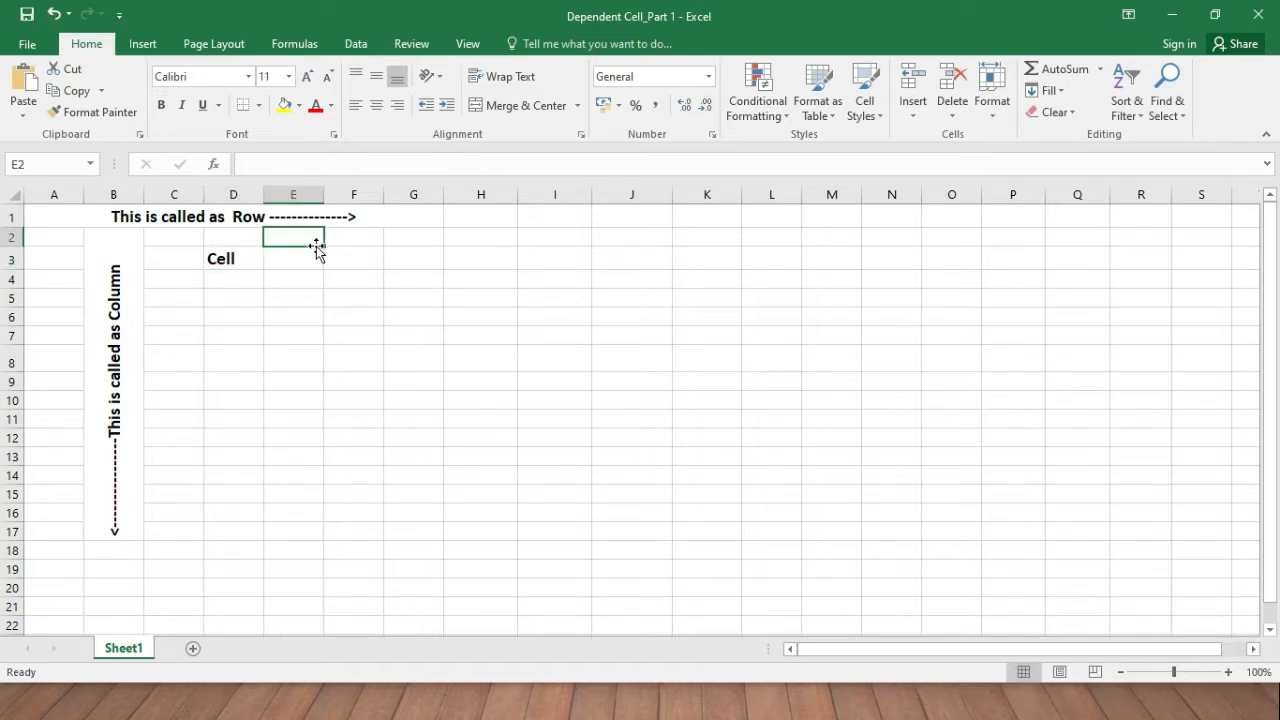
pyautogui.click(254, 258)
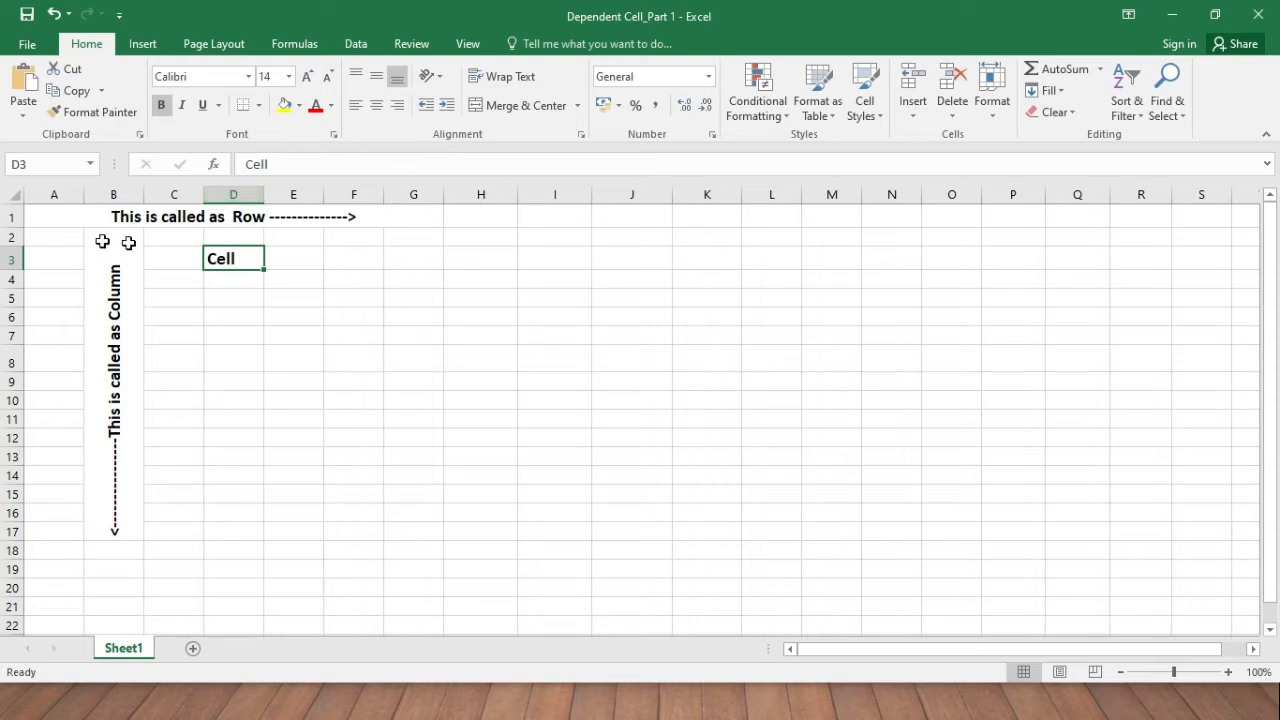
pyautogui.click(539, 299)
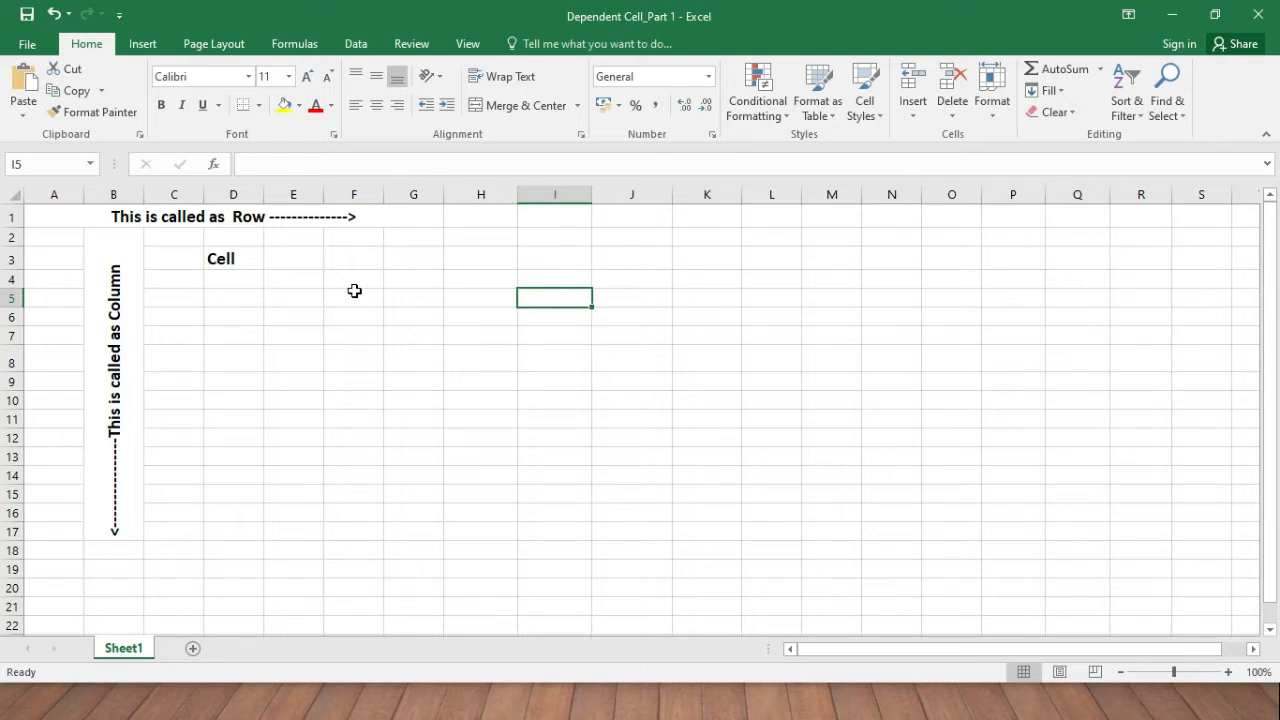
pyautogui.click(293, 279)
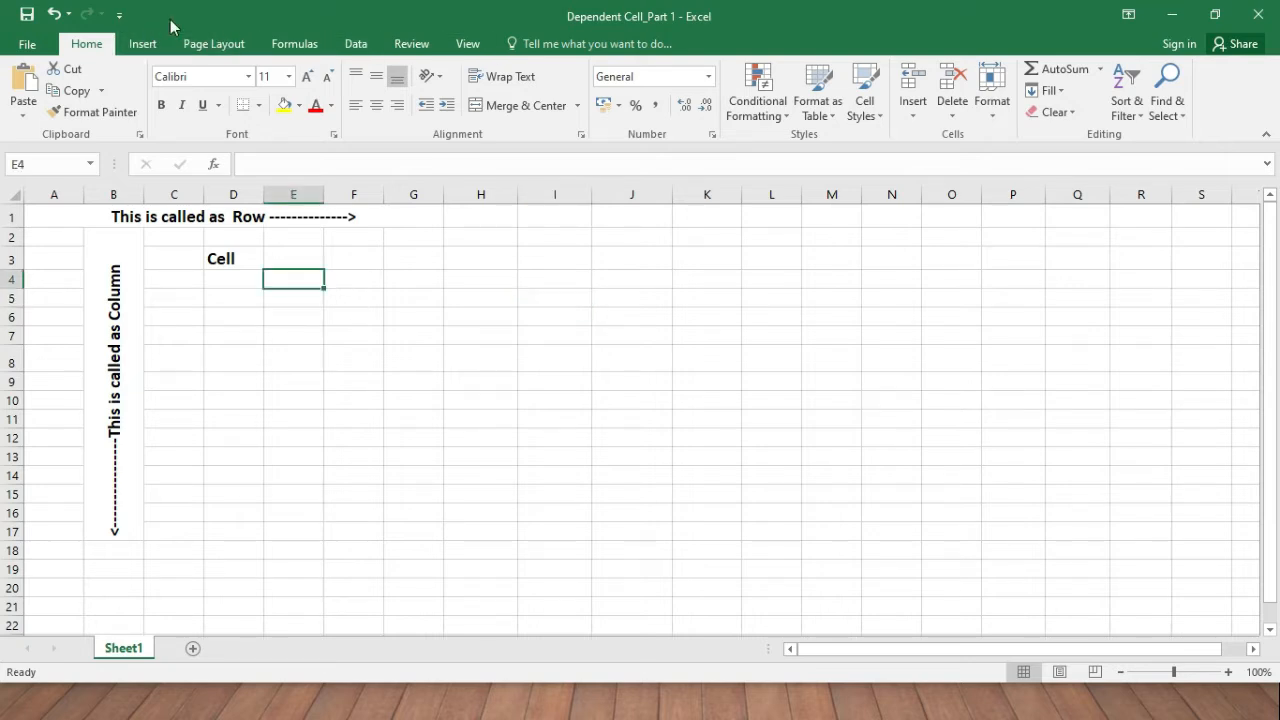
# View the file information page, then browse the Insert, Page Layout, Formulas and Data tabs before returning Home.
pyautogui.click(27, 47)
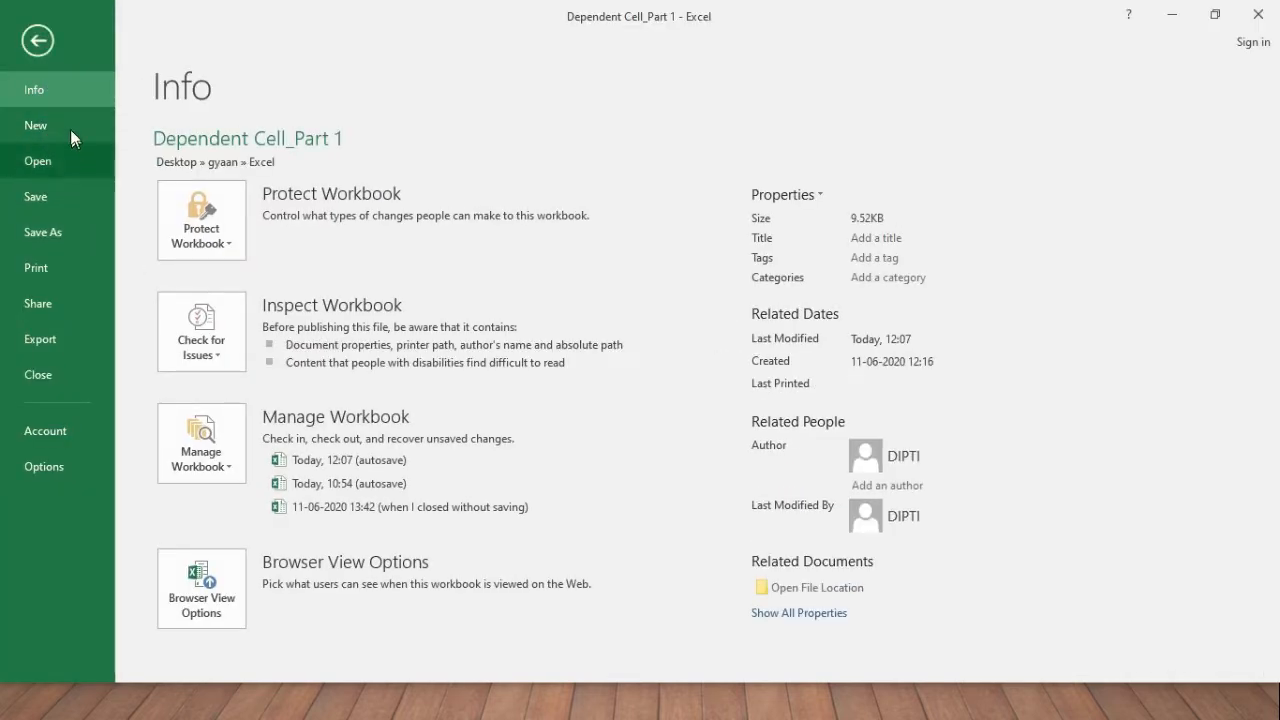
pyautogui.click(55, 42)
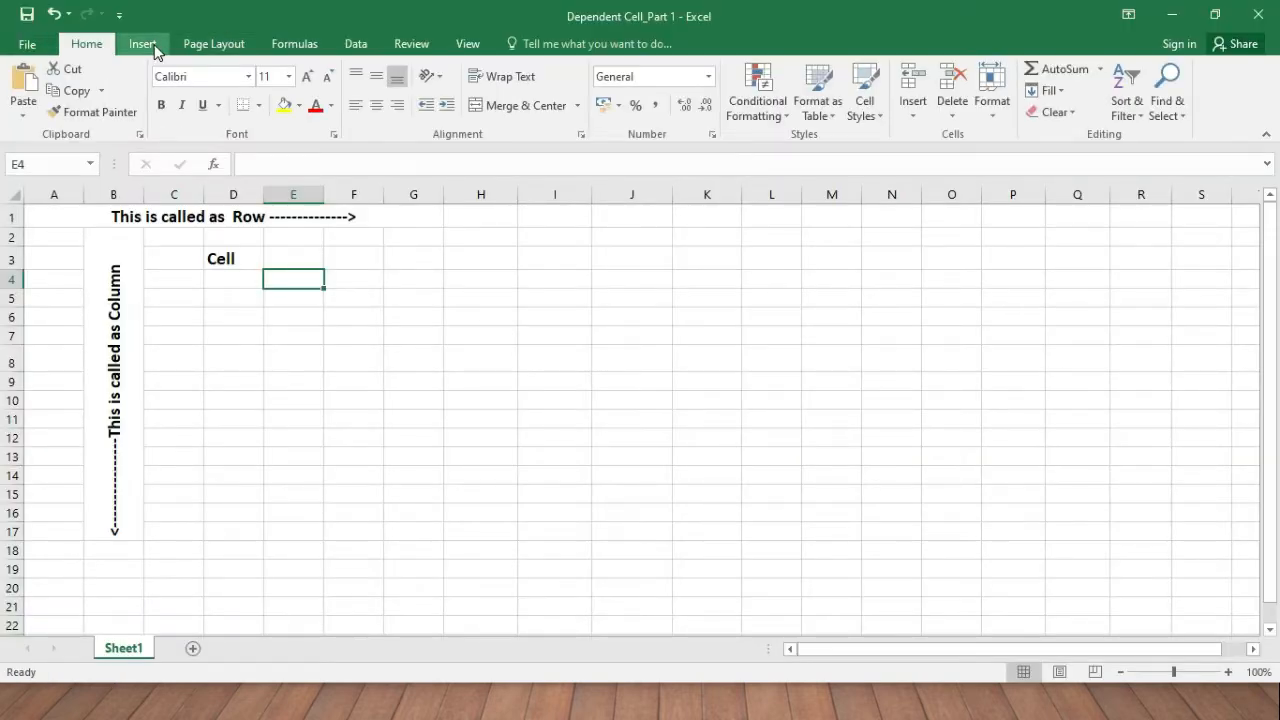
pyautogui.click(145, 50)
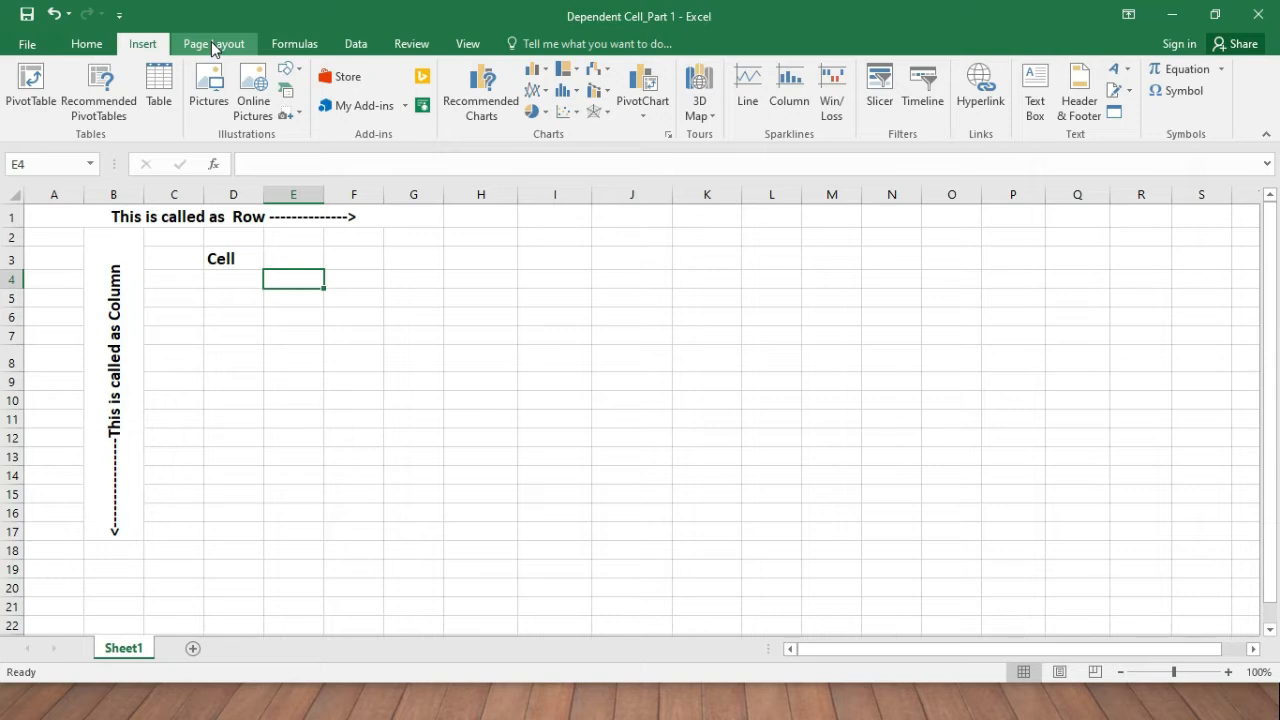
pyautogui.click(213, 44)
pyautogui.click(290, 44)
pyautogui.click(356, 44)
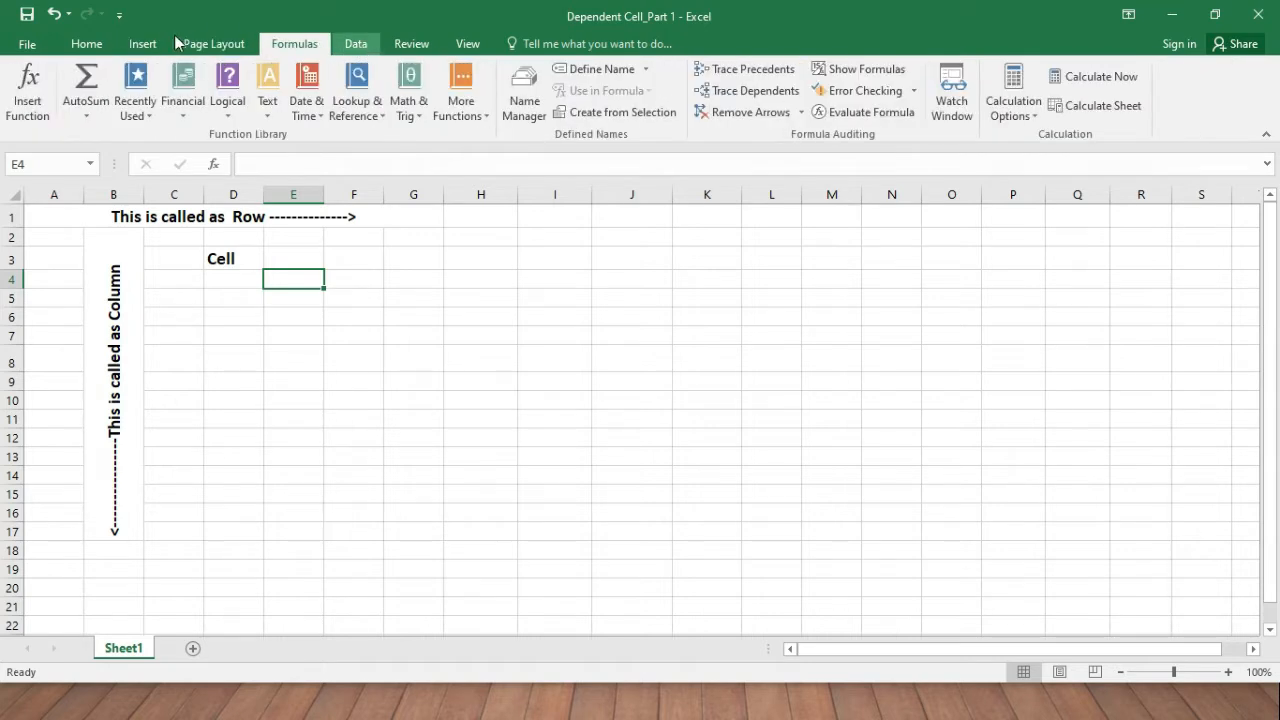
pyautogui.click(90, 44)
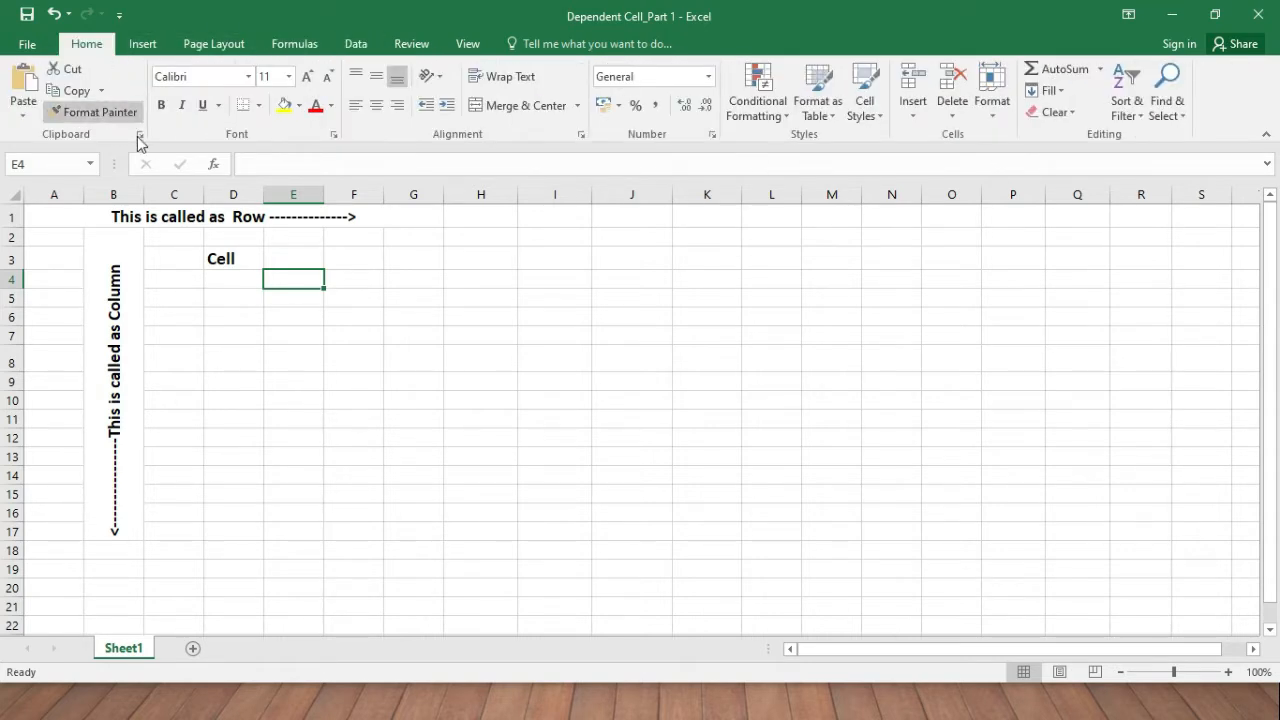
# Enter the word Apple in cell G3.
pyautogui.click(418, 260)
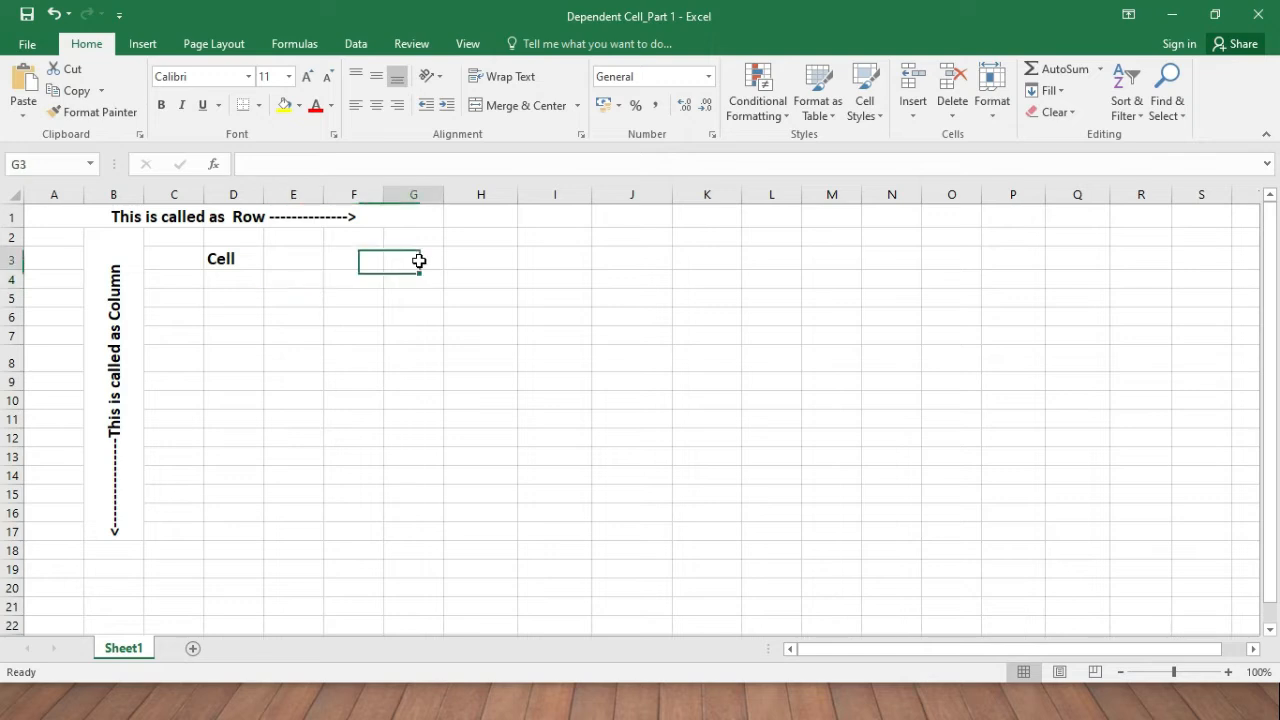
pyautogui.write('Apple')
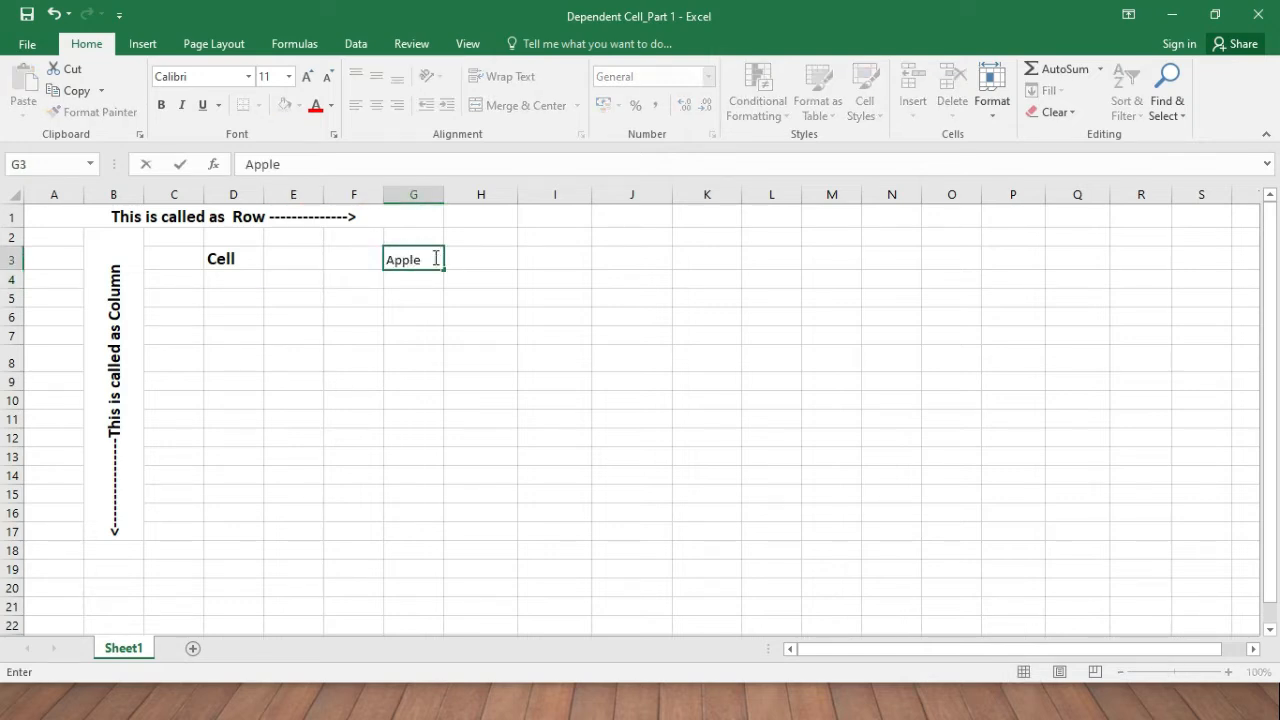
pyautogui.press('Return')
pyautogui.click(425, 257)
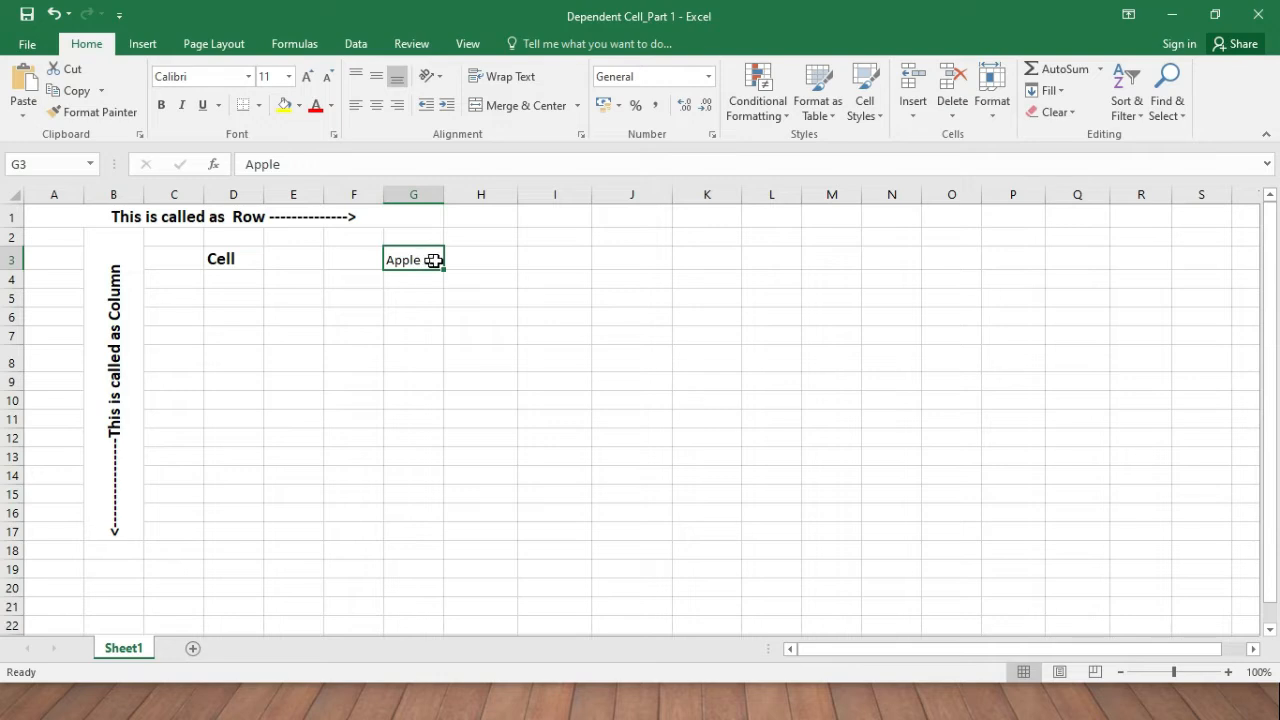
pyautogui.click(248, 77)
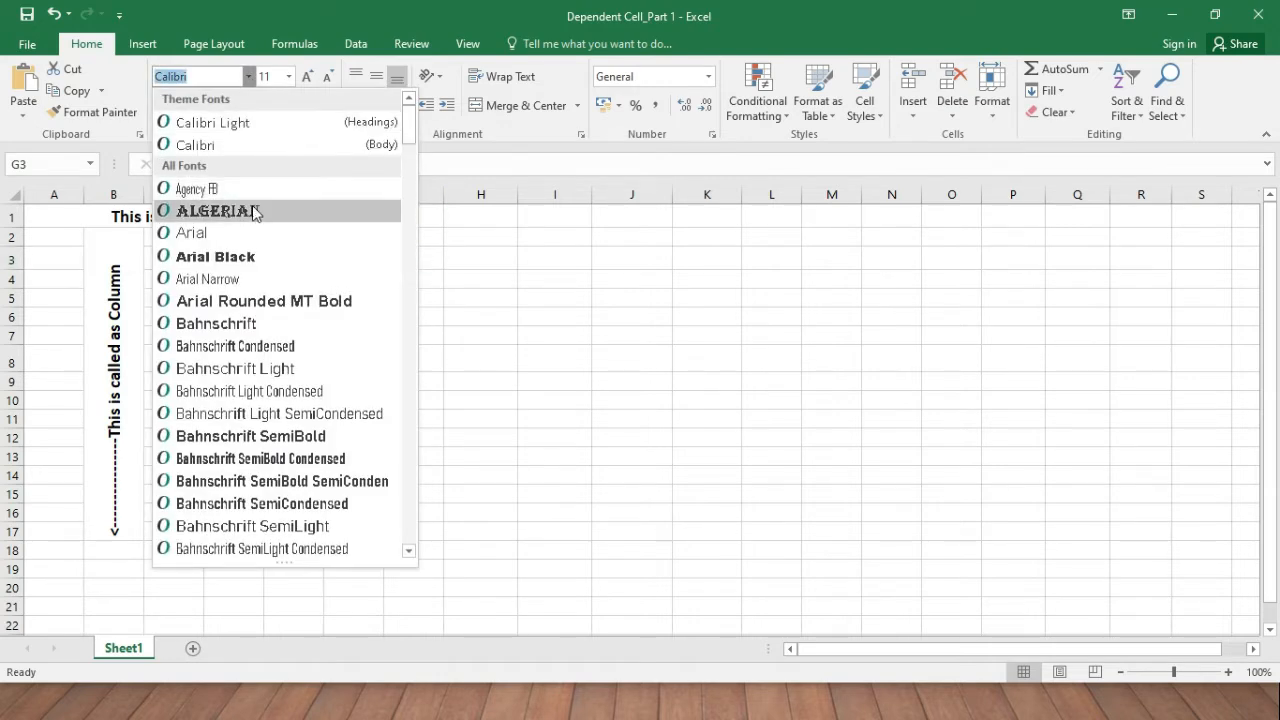
pyautogui.click(497, 247)
# Enter Apple in cell K3 and clear it from G3.
pyautogui.click(703, 260)
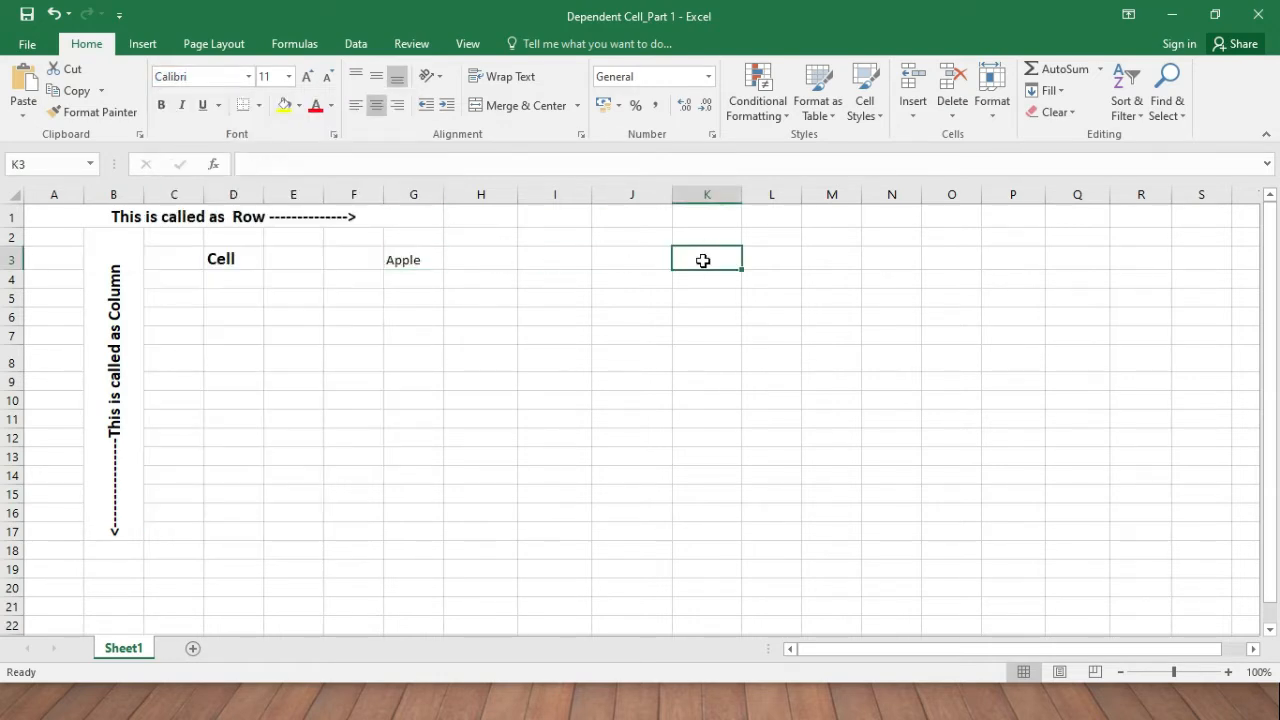
pyautogui.write('Apple')
pyautogui.press('Return')
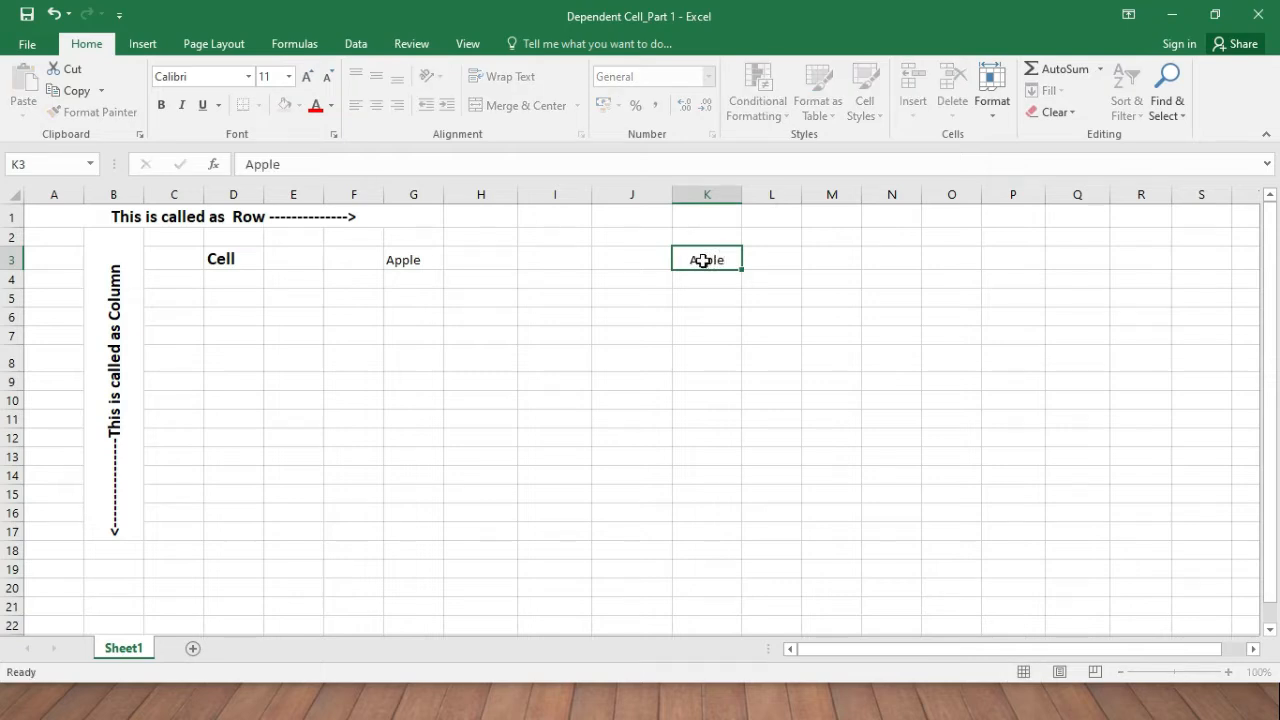
pyautogui.click(417, 258)
pyautogui.press('Delete')
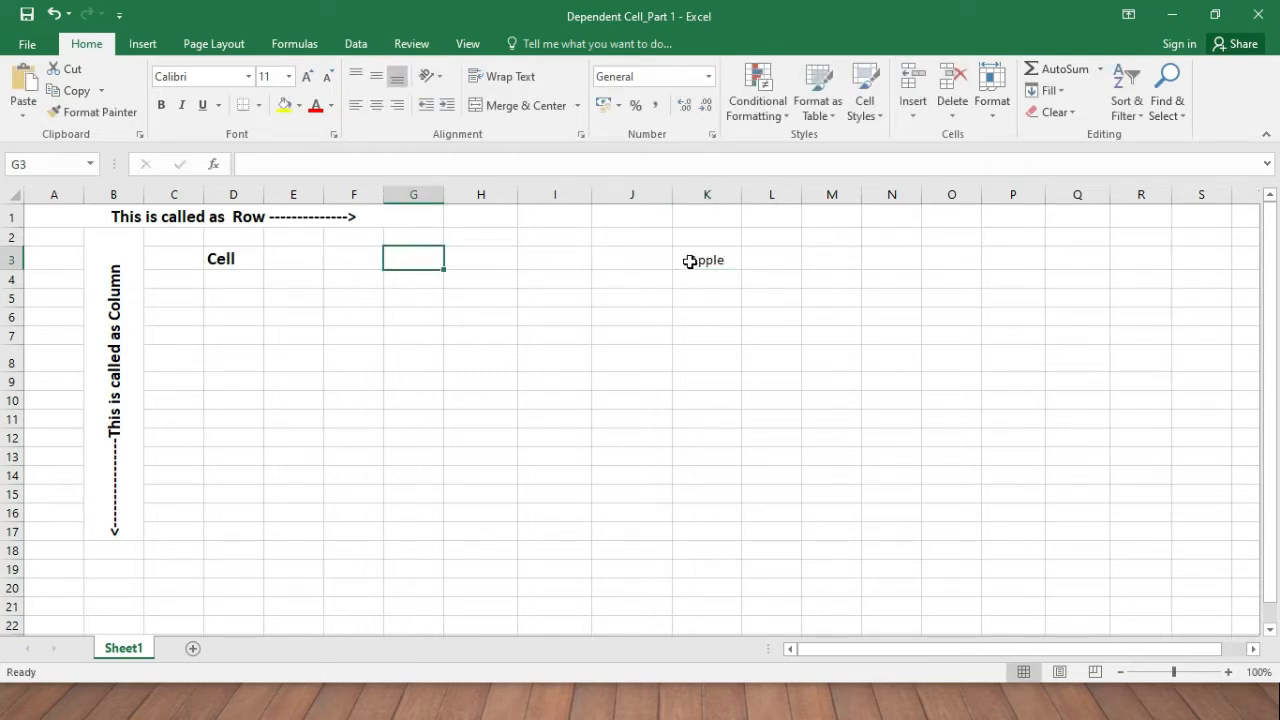
pyautogui.click(686, 260)
pyautogui.click(248, 77)
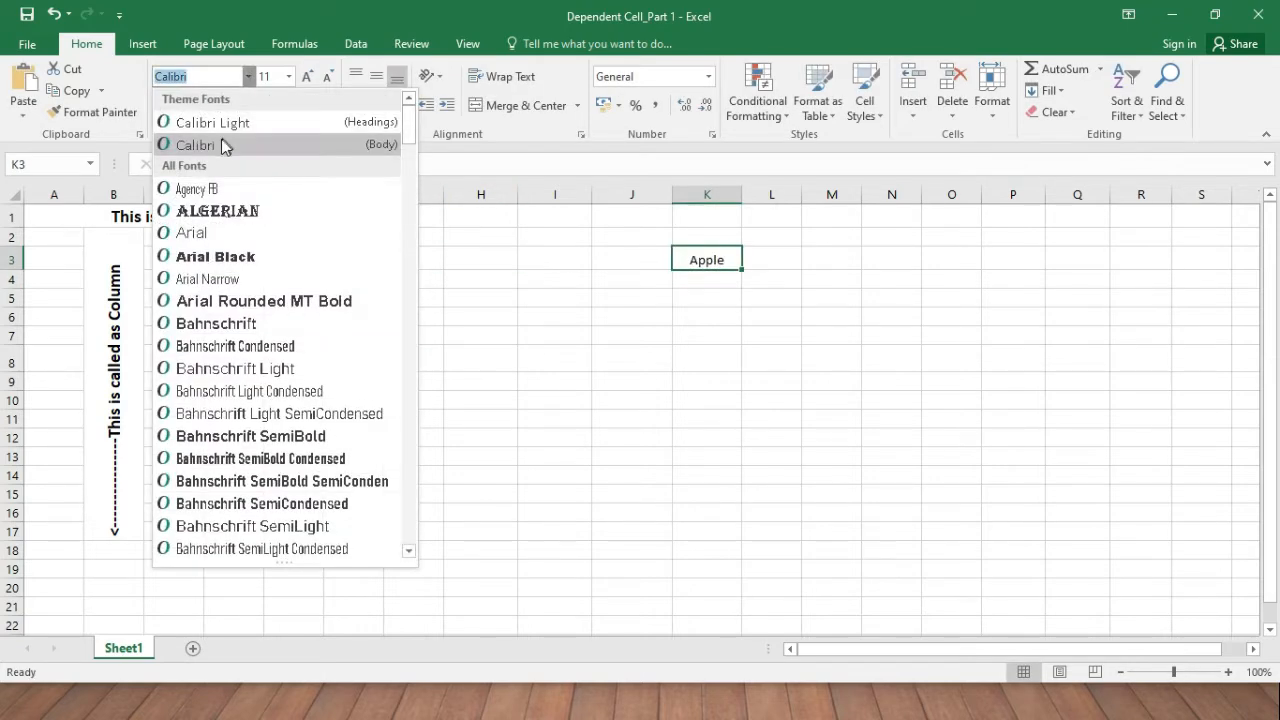
# Try Algerian and Bahnschrift SemiBold on Apple, then settle on Bahnschrift Light.
pyautogui.click(256, 212)
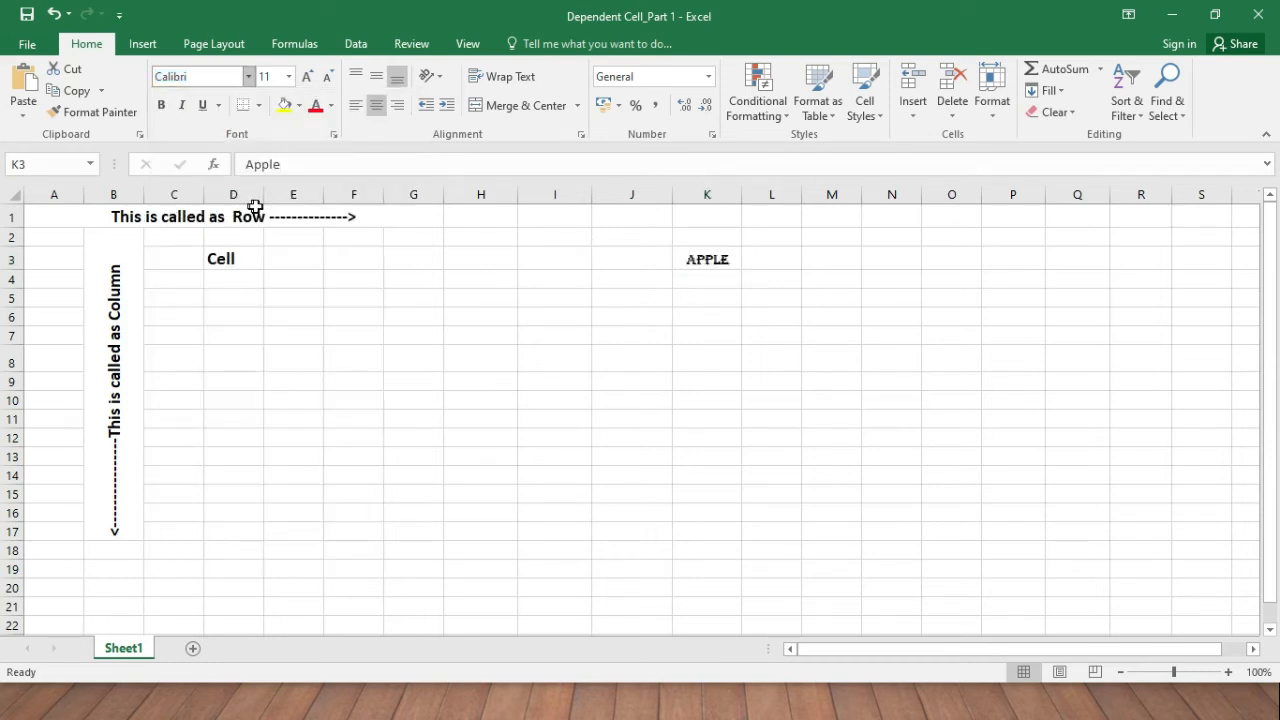
pyautogui.click(248, 78)
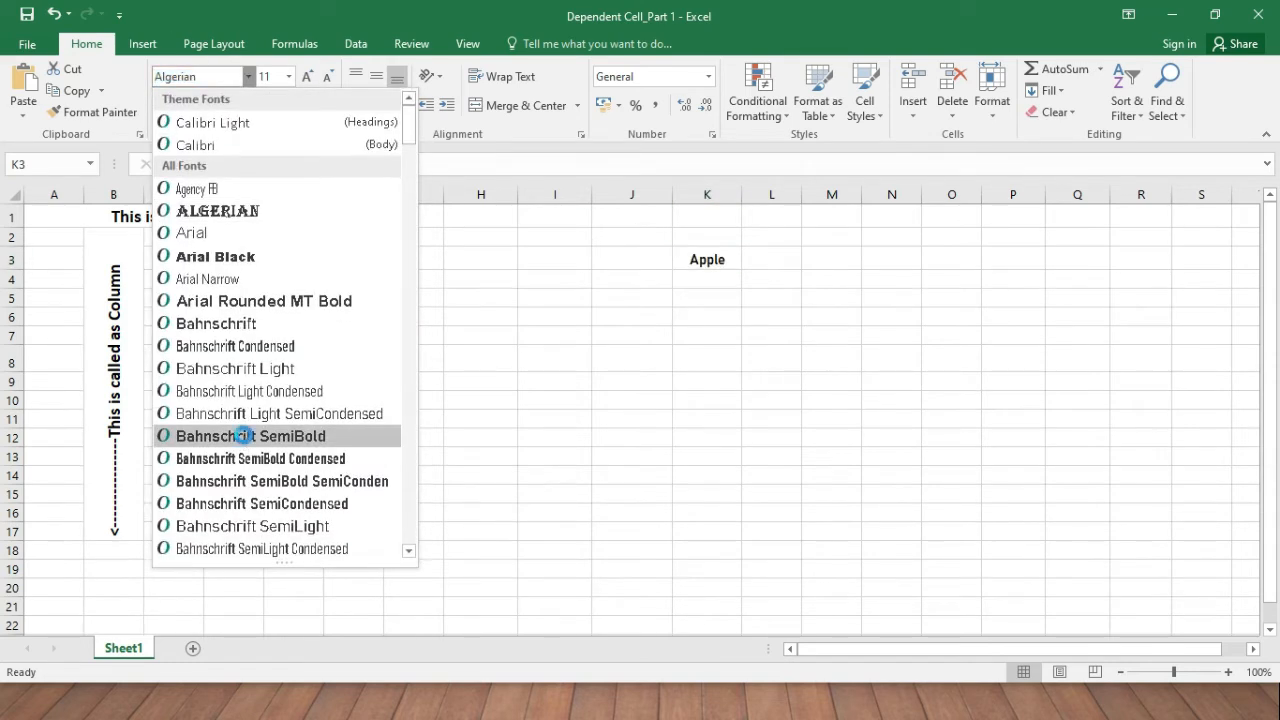
pyautogui.click(244, 436)
pyautogui.click(248, 77)
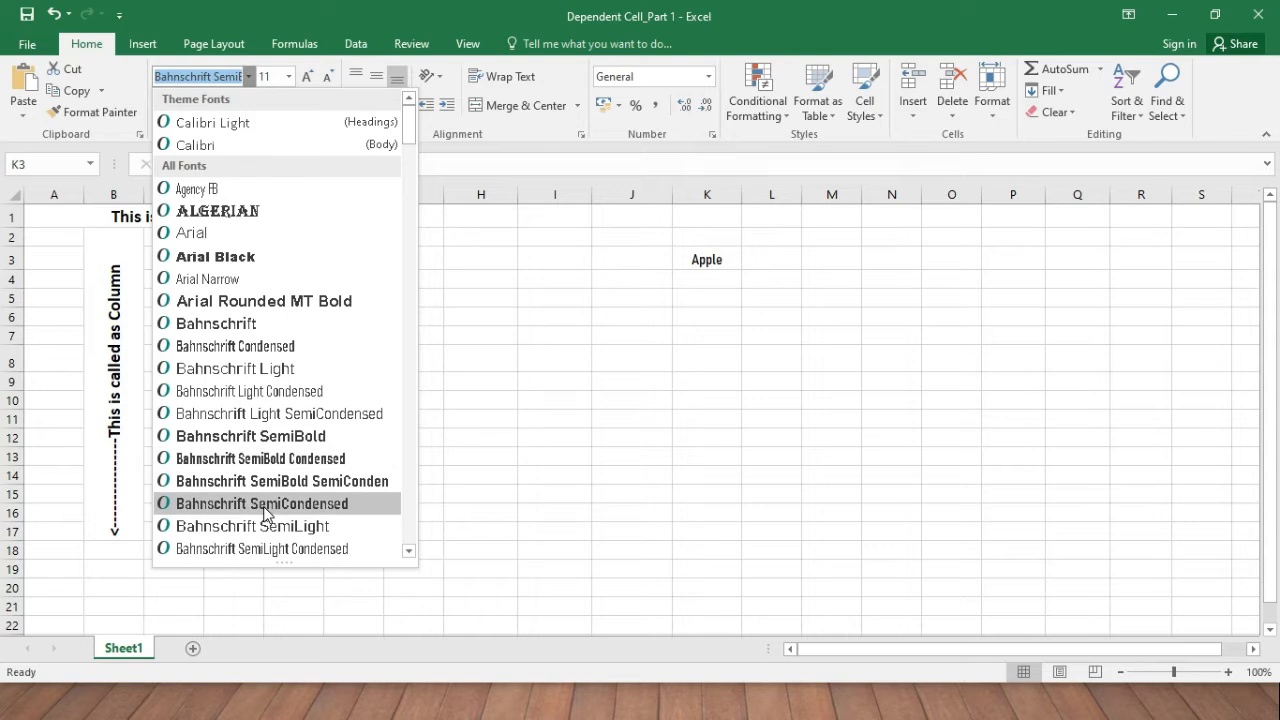
pyautogui.scroll(-2, 266, 510)
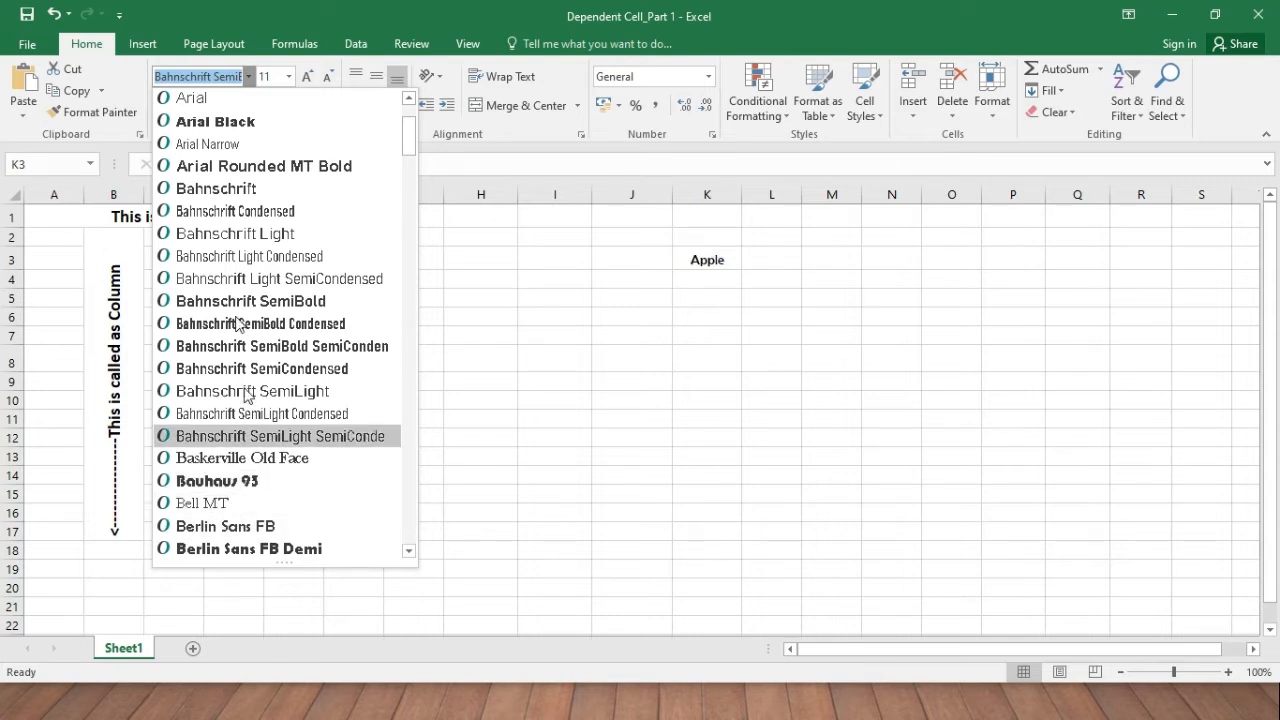
pyautogui.click(284, 234)
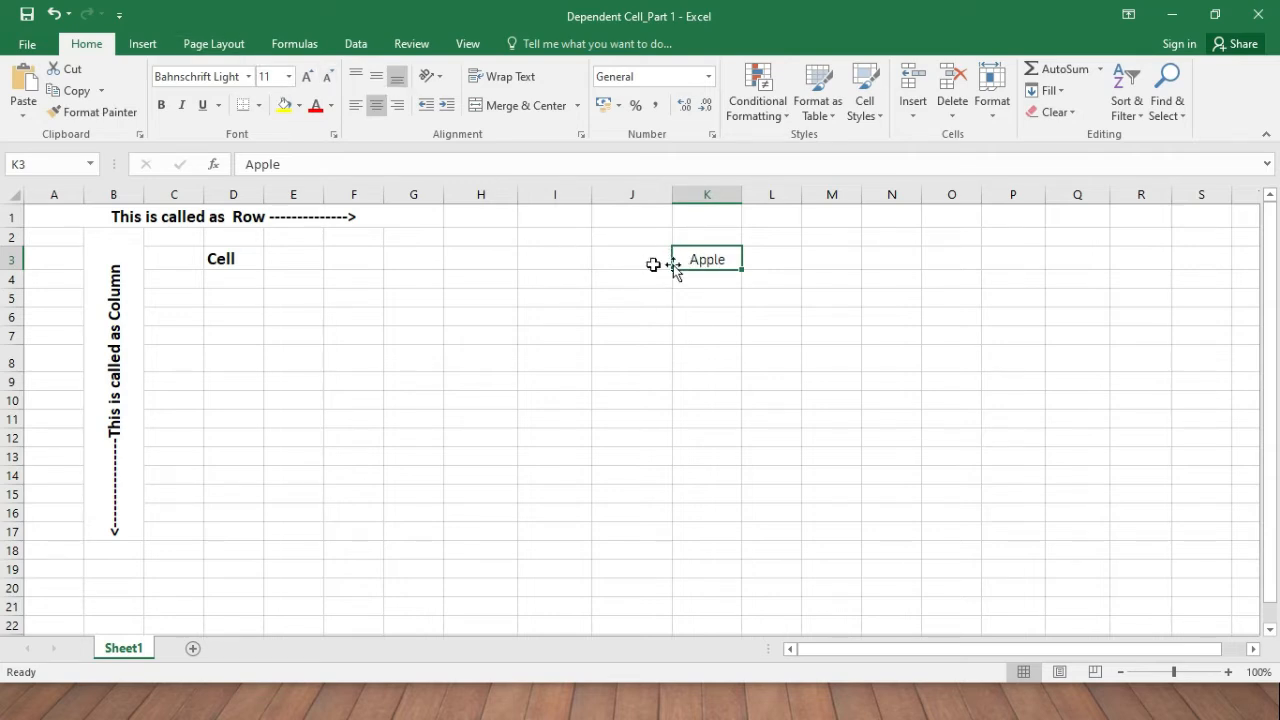
pyautogui.click(288, 77)
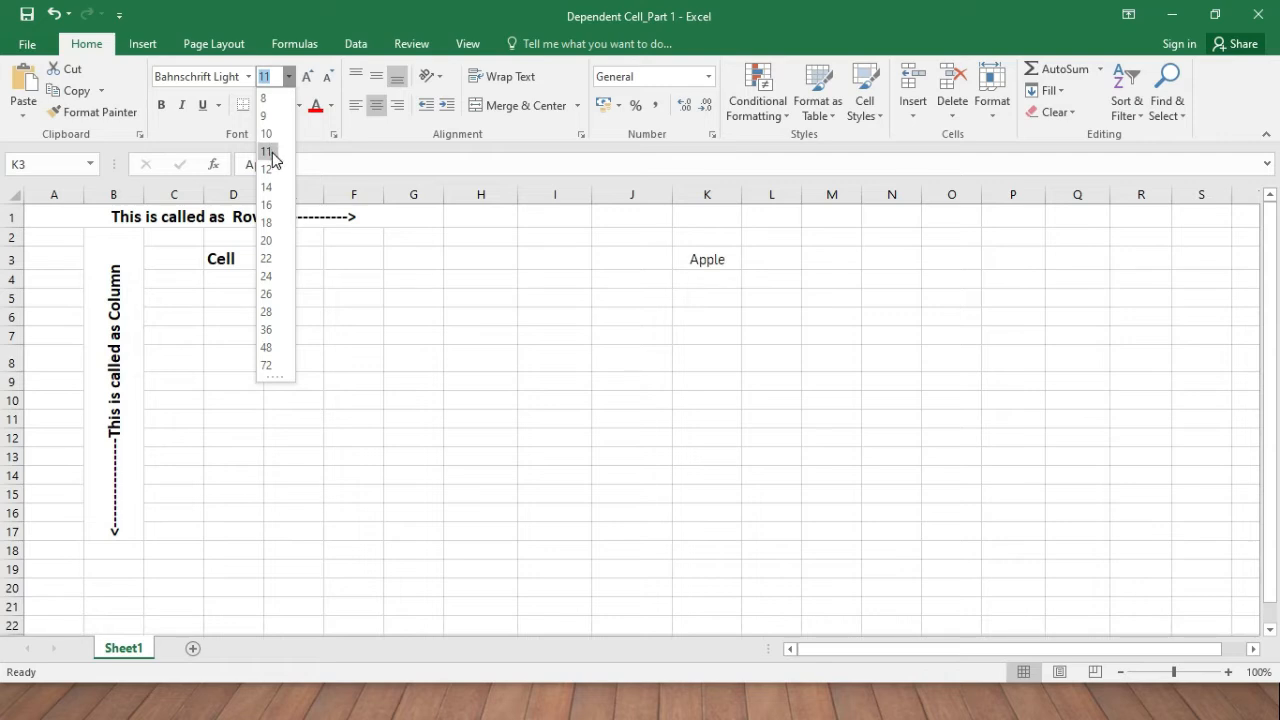
# Step Apple's size up to 16, down to 10, back to 11, then toggle bold on and off.
pyautogui.click(568, 288)
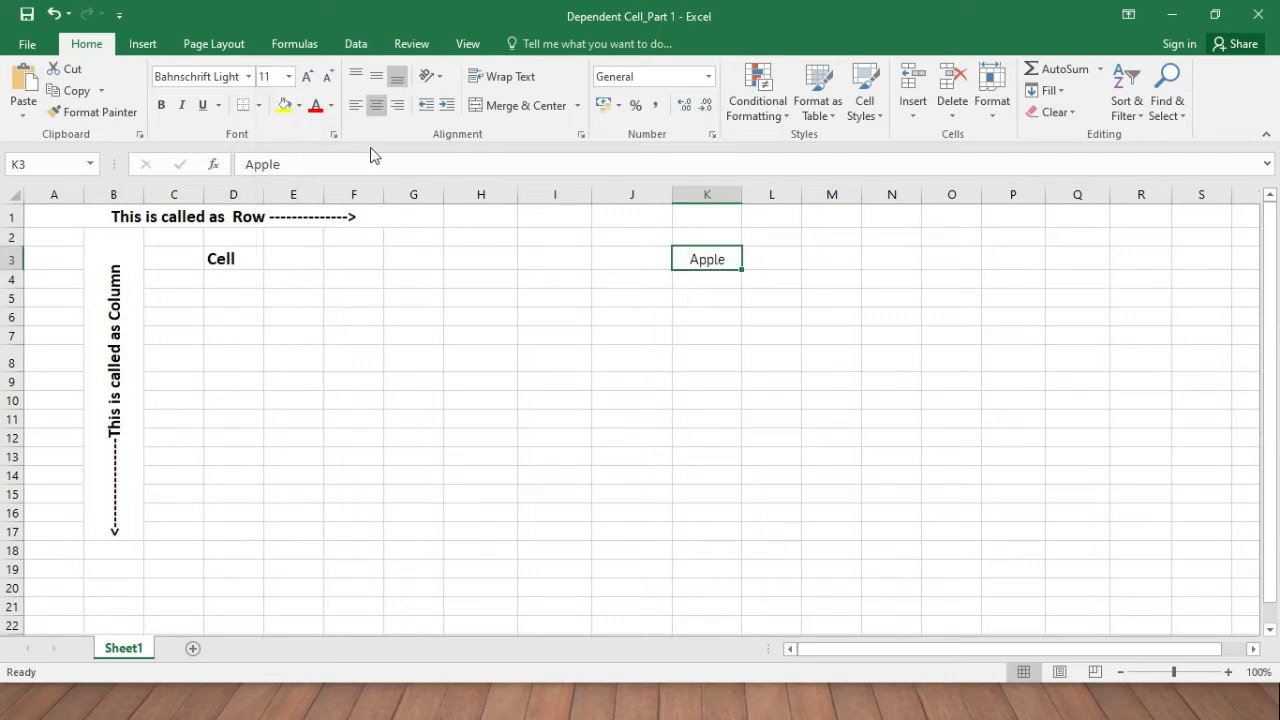
pyautogui.click(308, 80)
pyautogui.click(308, 80)
pyautogui.click(308, 80)
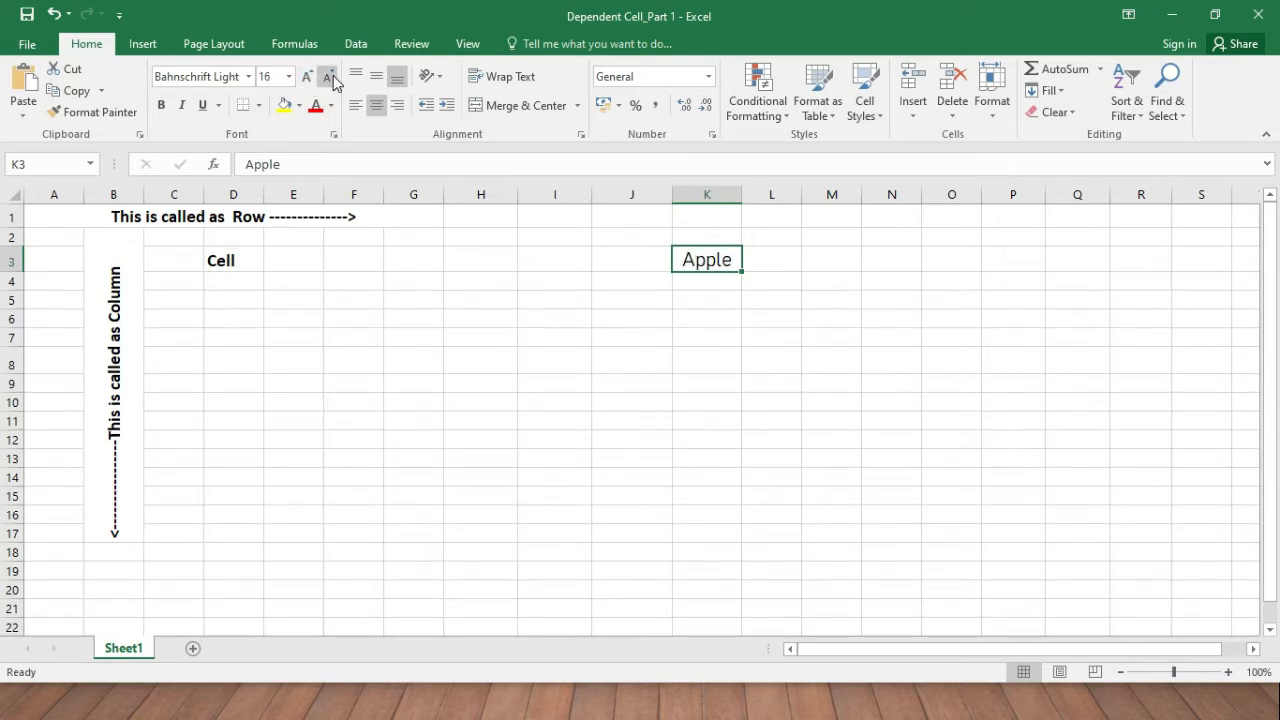
pyautogui.click(333, 79)
pyautogui.click(333, 79)
pyautogui.click(333, 79)
pyautogui.click(333, 79)
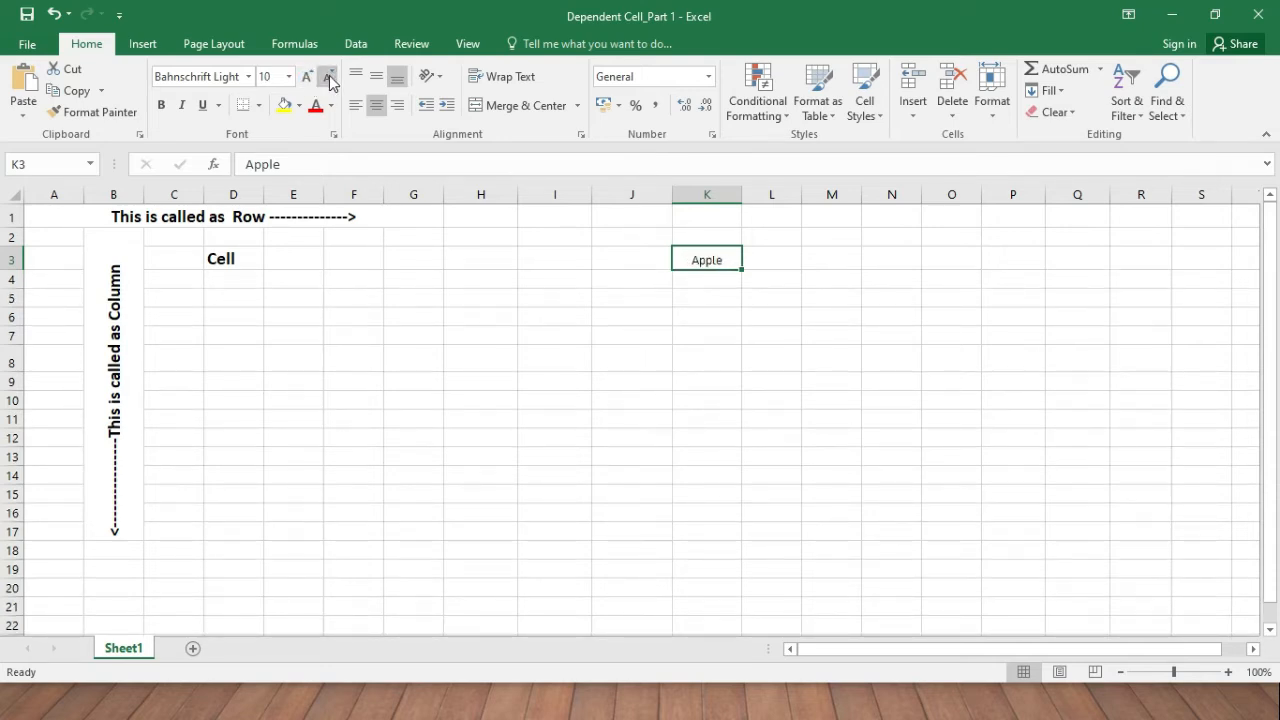
pyautogui.click(307, 77)
pyautogui.click(166, 104)
pyautogui.hotkey('ctrl', 'b')
# Remove italic from Apple, try single and double underlines, then clear the underline.
pyautogui.hotkey('ctrl', 'i')
pyautogui.click(204, 113)
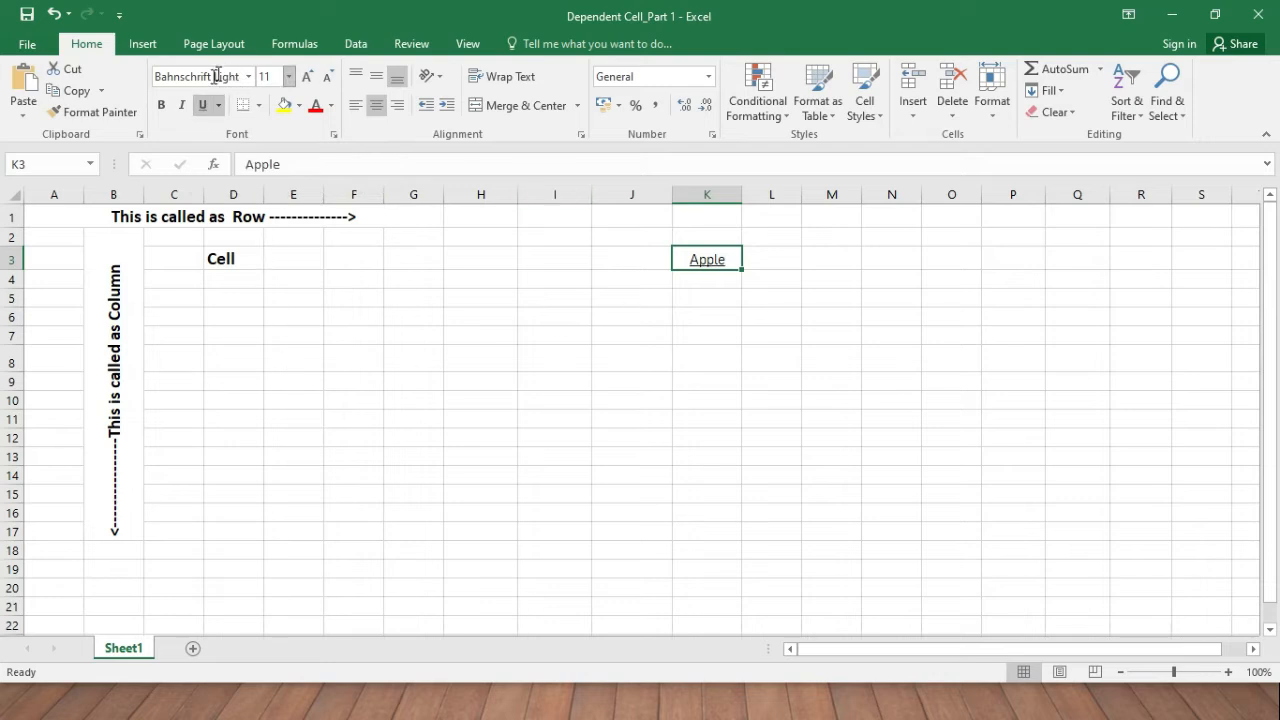
pyautogui.click(205, 108)
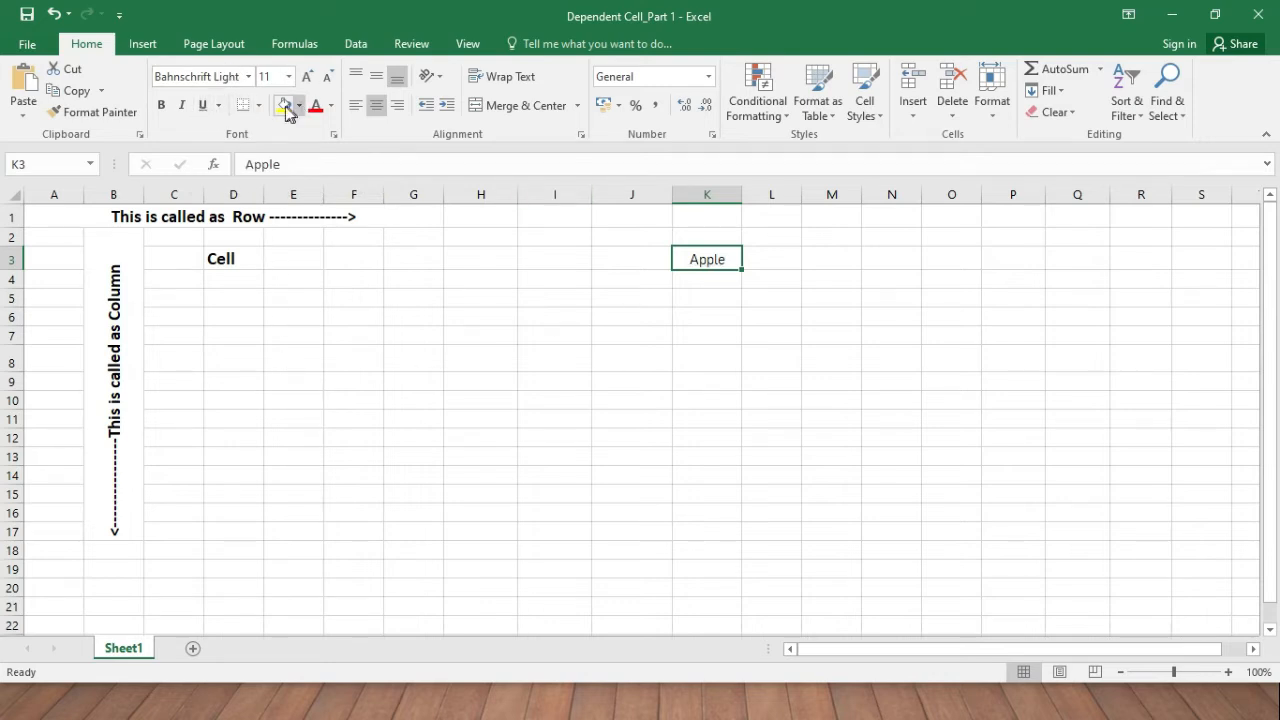
pyautogui.click(220, 106)
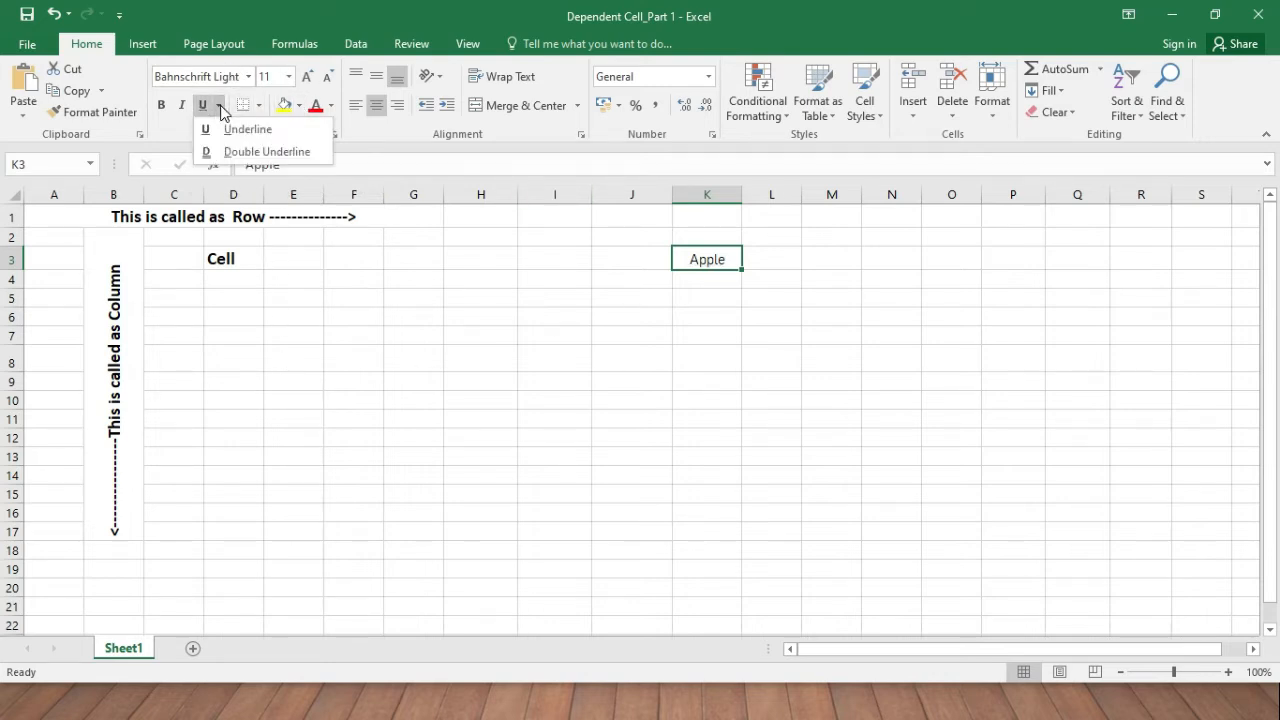
pyautogui.click(237, 153)
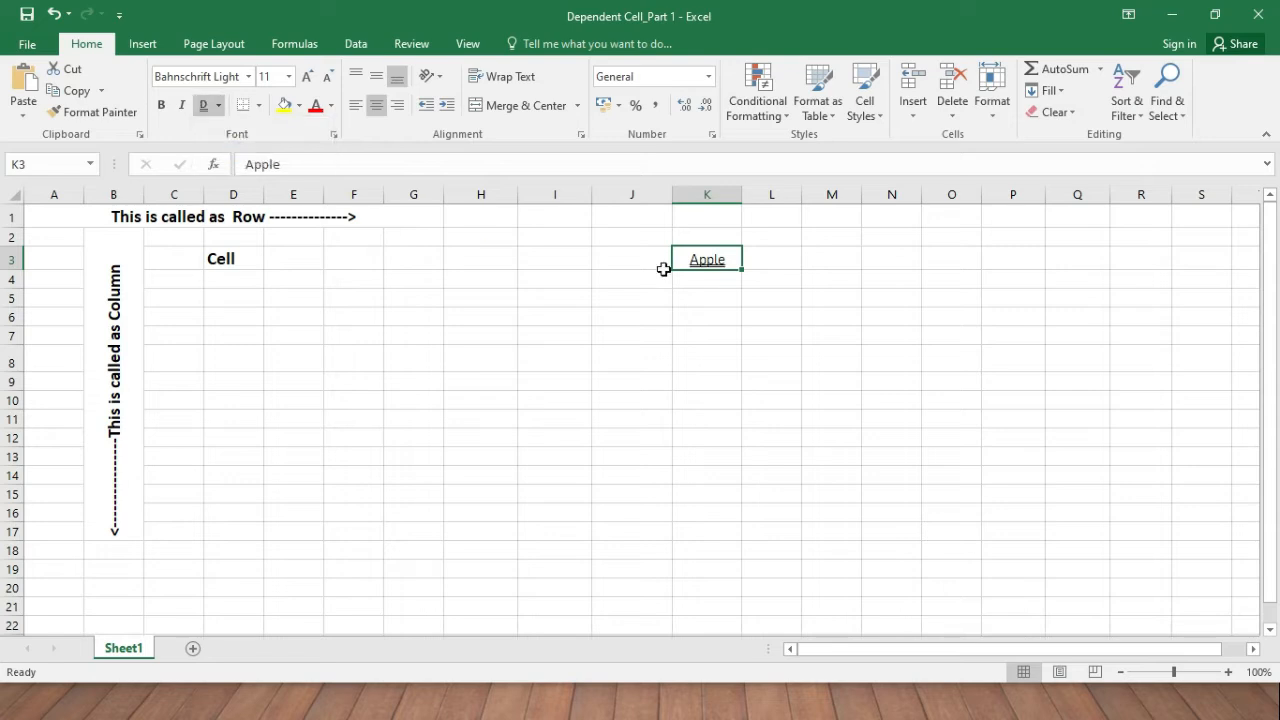
pyautogui.click(219, 104)
pyautogui.click(221, 131)
pyautogui.click(203, 105)
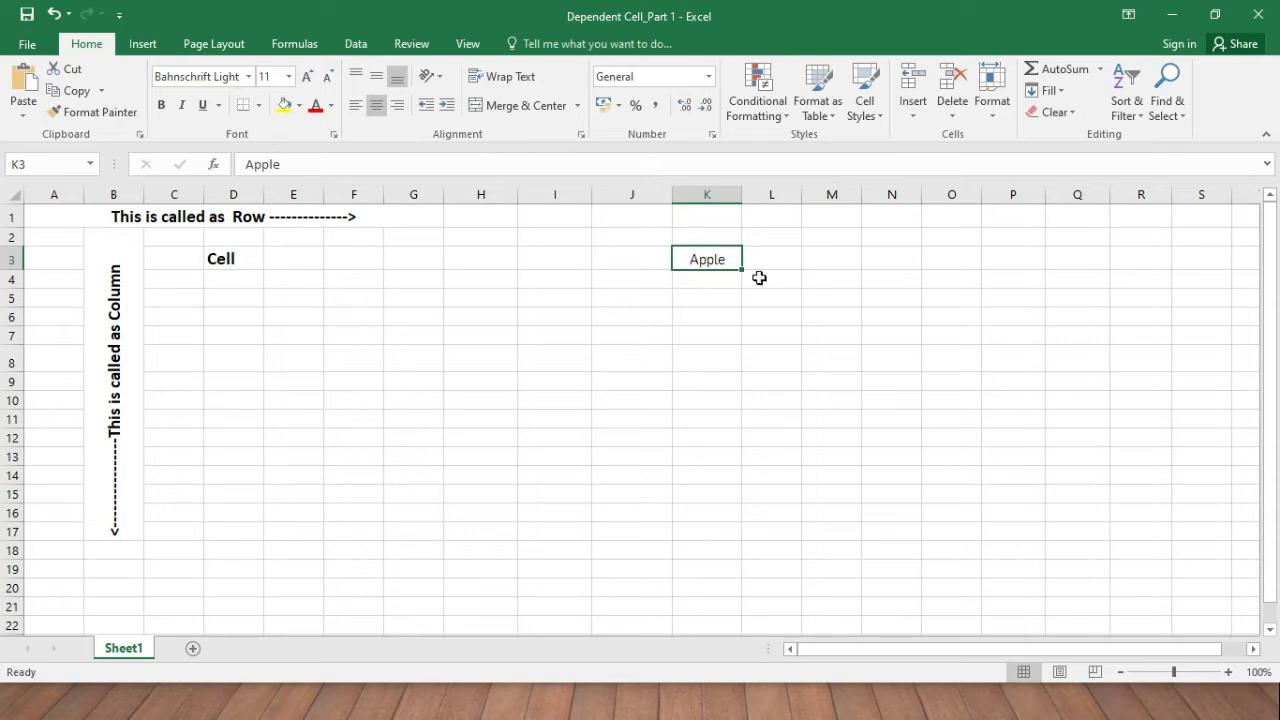
pyautogui.click(632, 263)
pyautogui.click(688, 260)
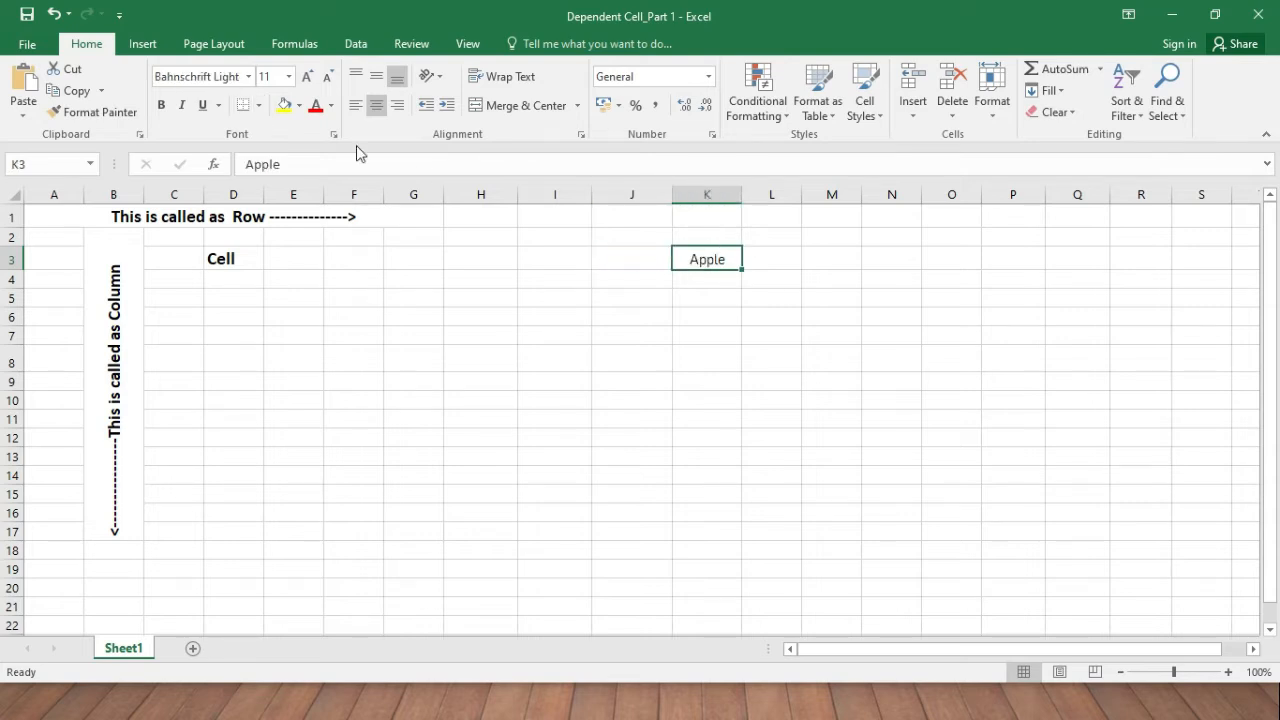
# Fill K3 with orange, green, light green and dark orange in turn, then set No Fill.
pyautogui.click(299, 105)
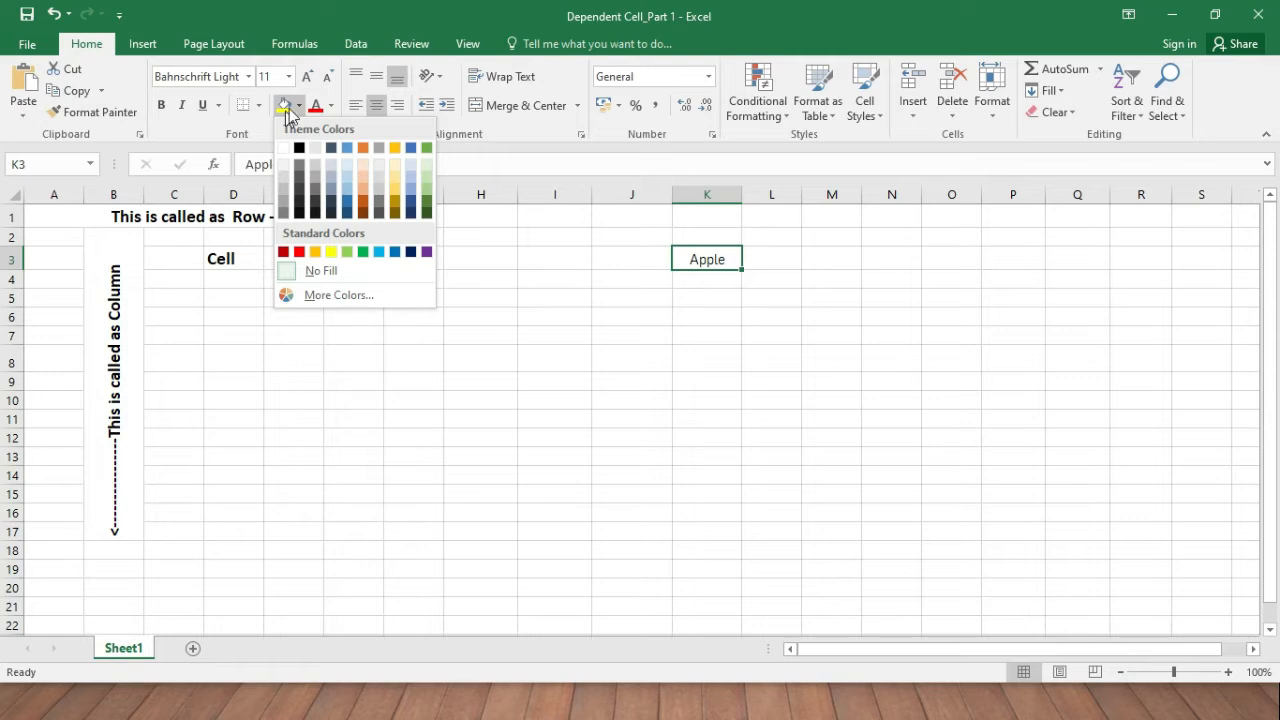
pyautogui.click(368, 191)
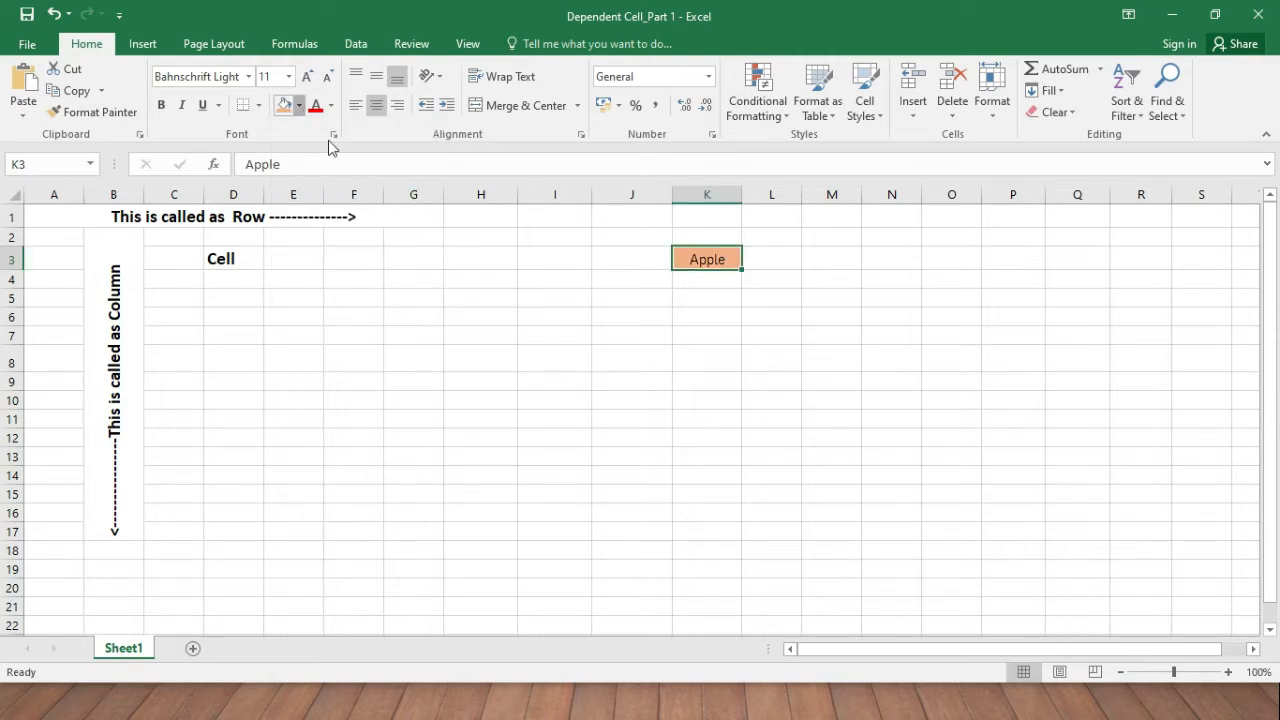
pyautogui.click(299, 105)
pyautogui.click(427, 201)
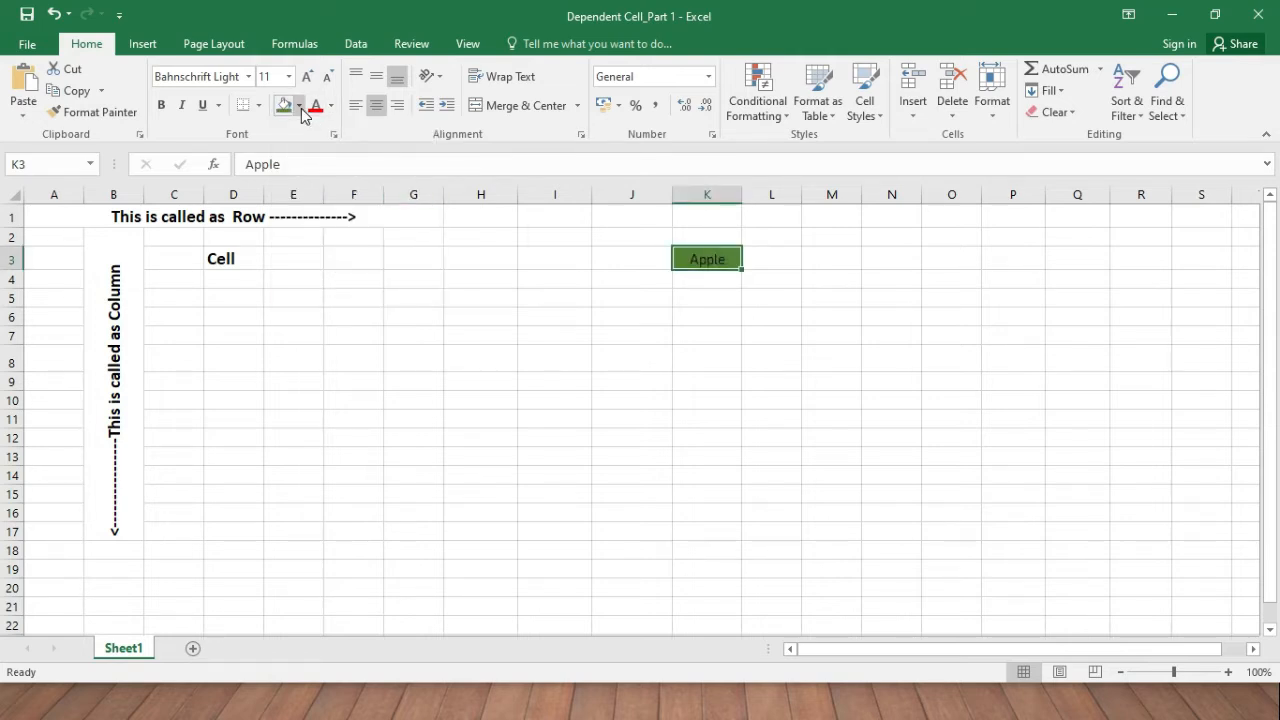
pyautogui.click(299, 105)
pyautogui.click(426, 172)
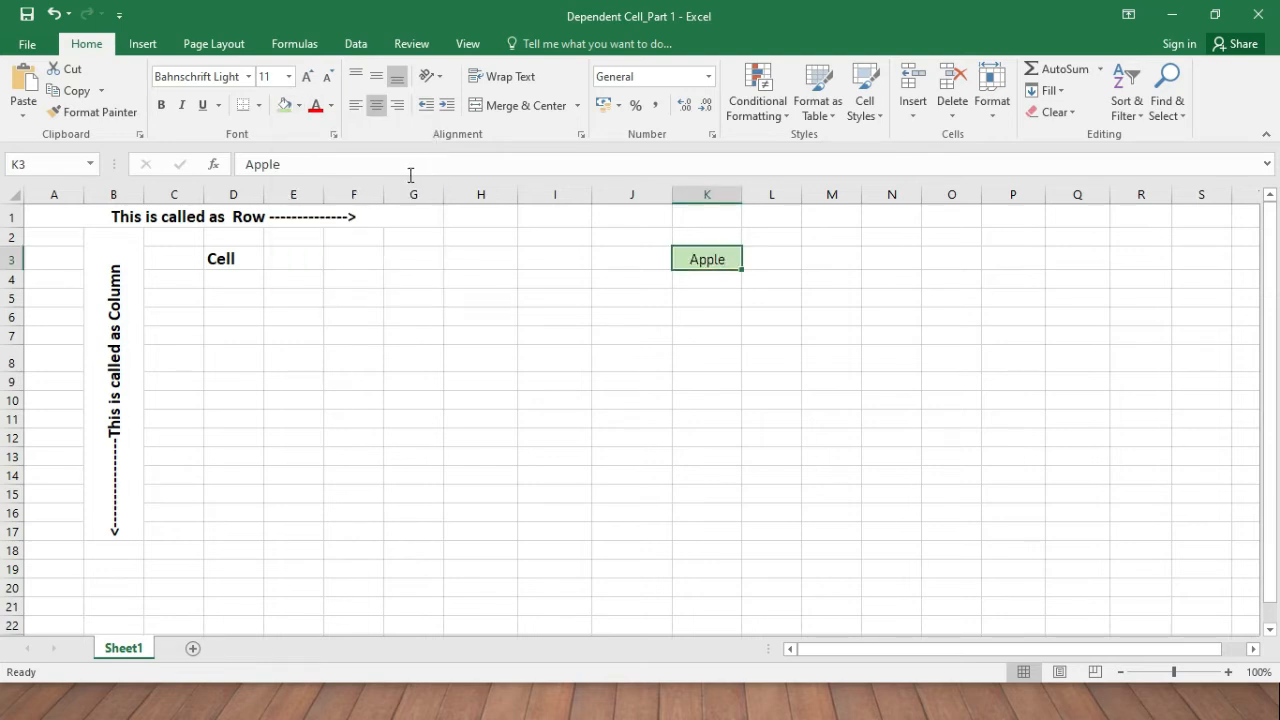
pyautogui.click(301, 106)
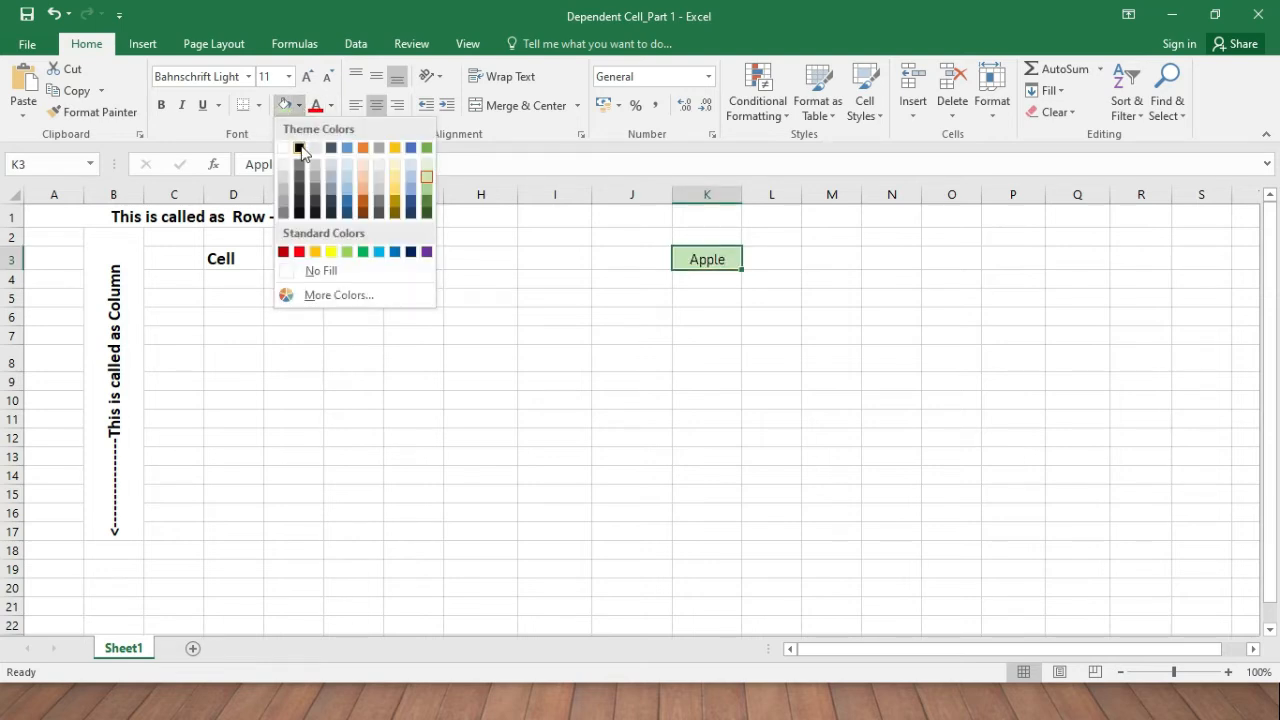
pyautogui.click(363, 204)
pyautogui.click(299, 106)
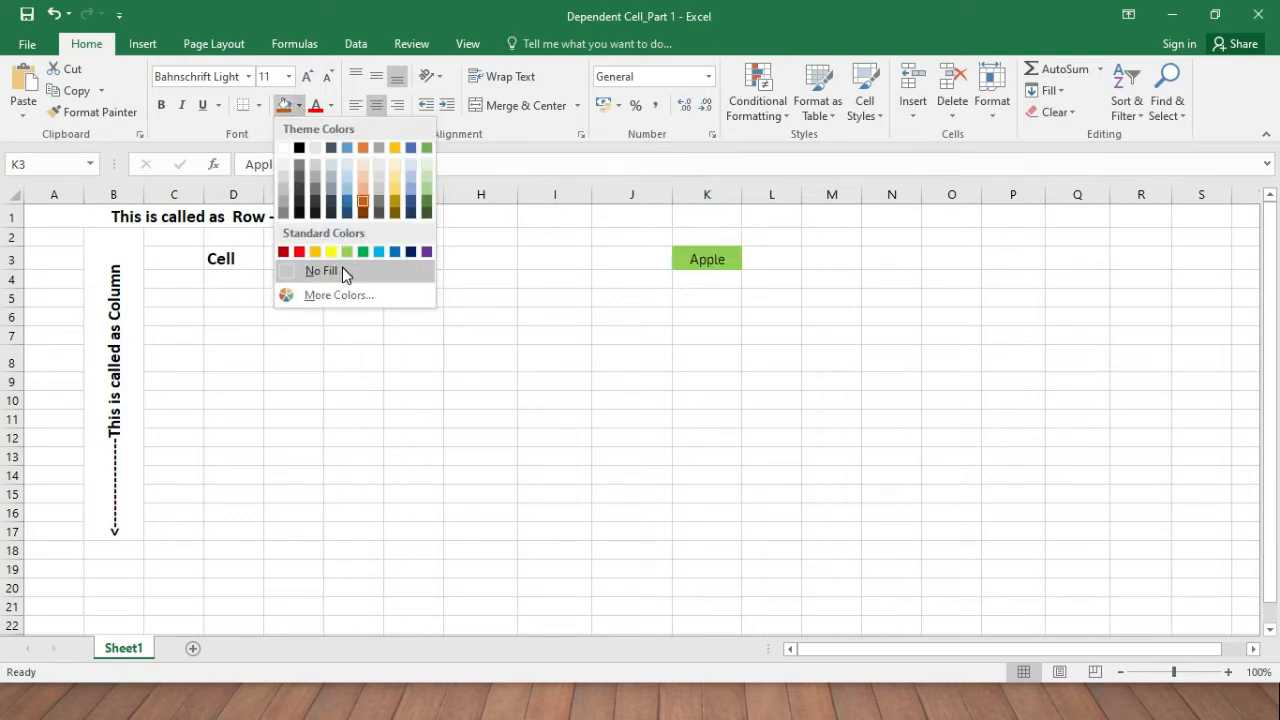
pyautogui.click(343, 272)
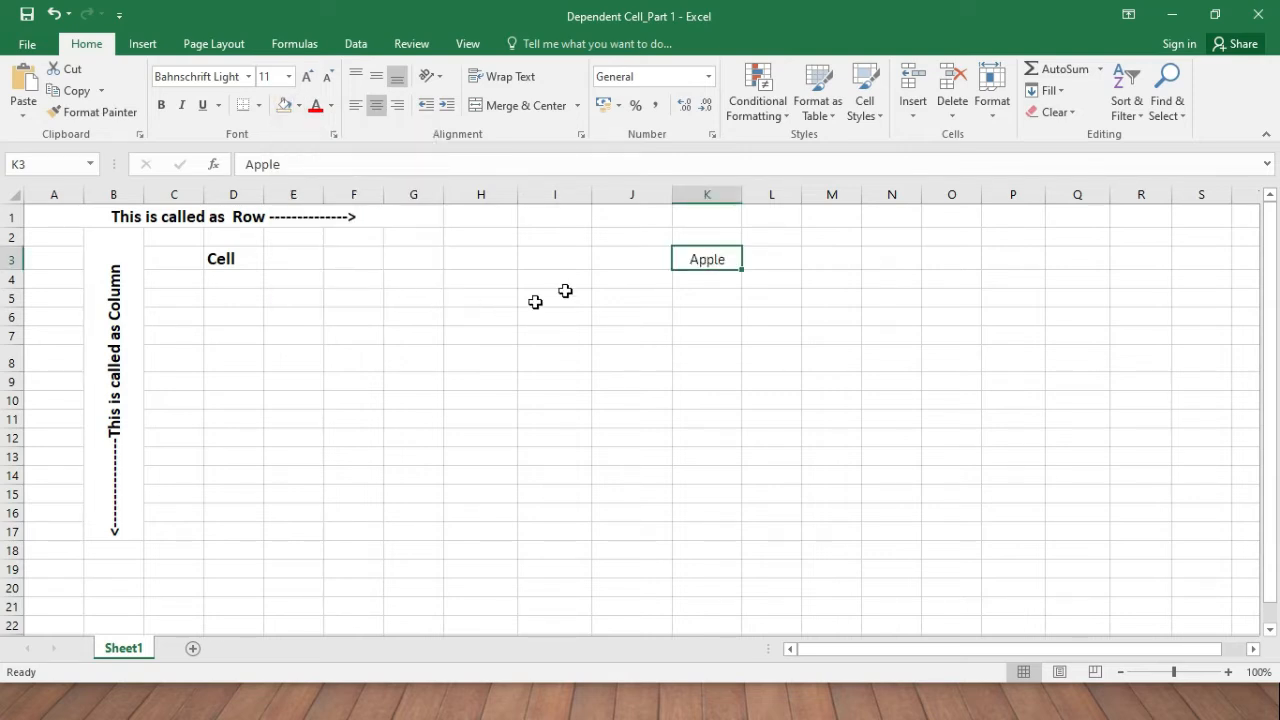
pyautogui.click(331, 106)
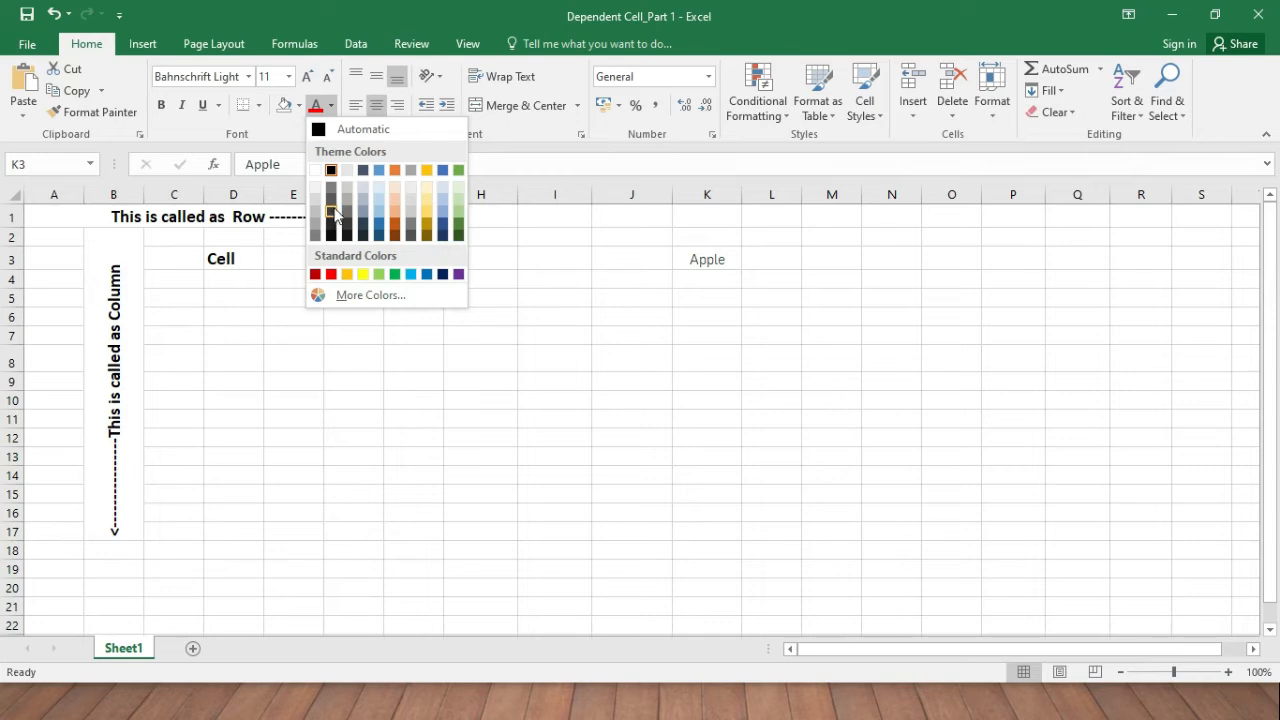
# Give Apple a grey text colour.
pyautogui.click(366, 240)
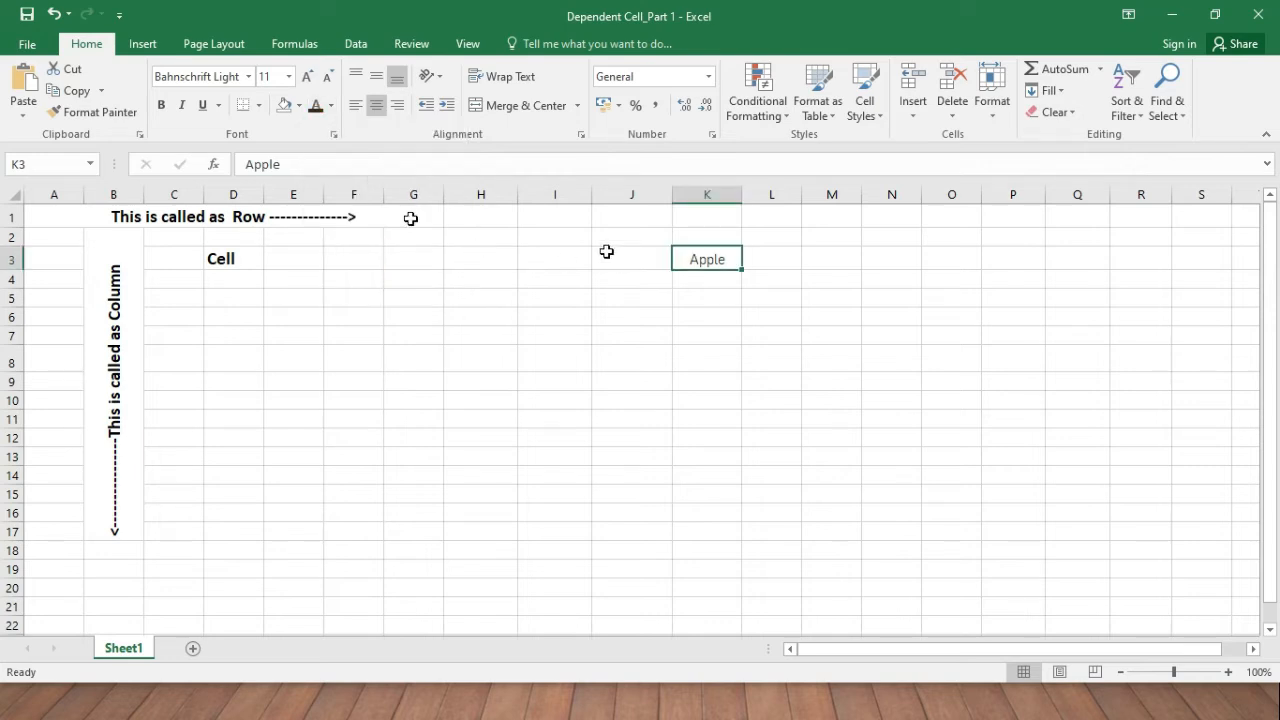
pyautogui.click(598, 255)
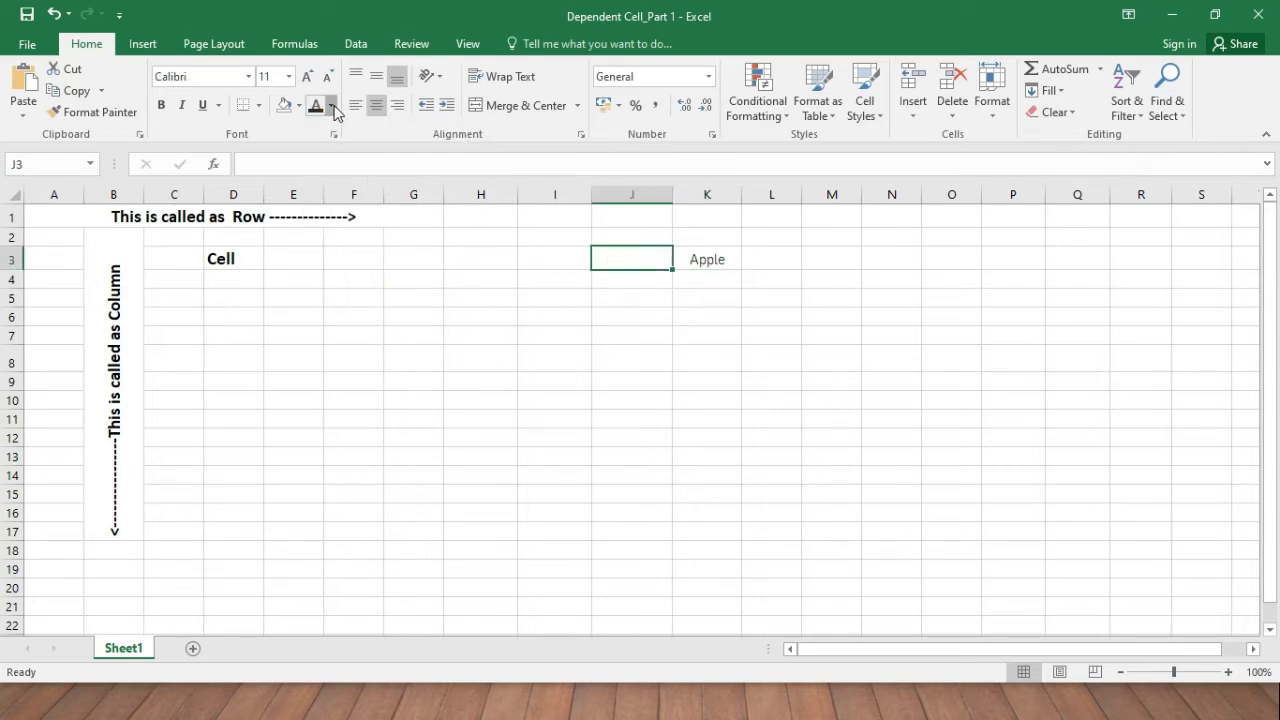
pyautogui.click(331, 105)
pyautogui.click(328, 126)
# Pick a custom green from the More Colors honeycomb and apply it to Apple's text.
pyautogui.click(331, 105)
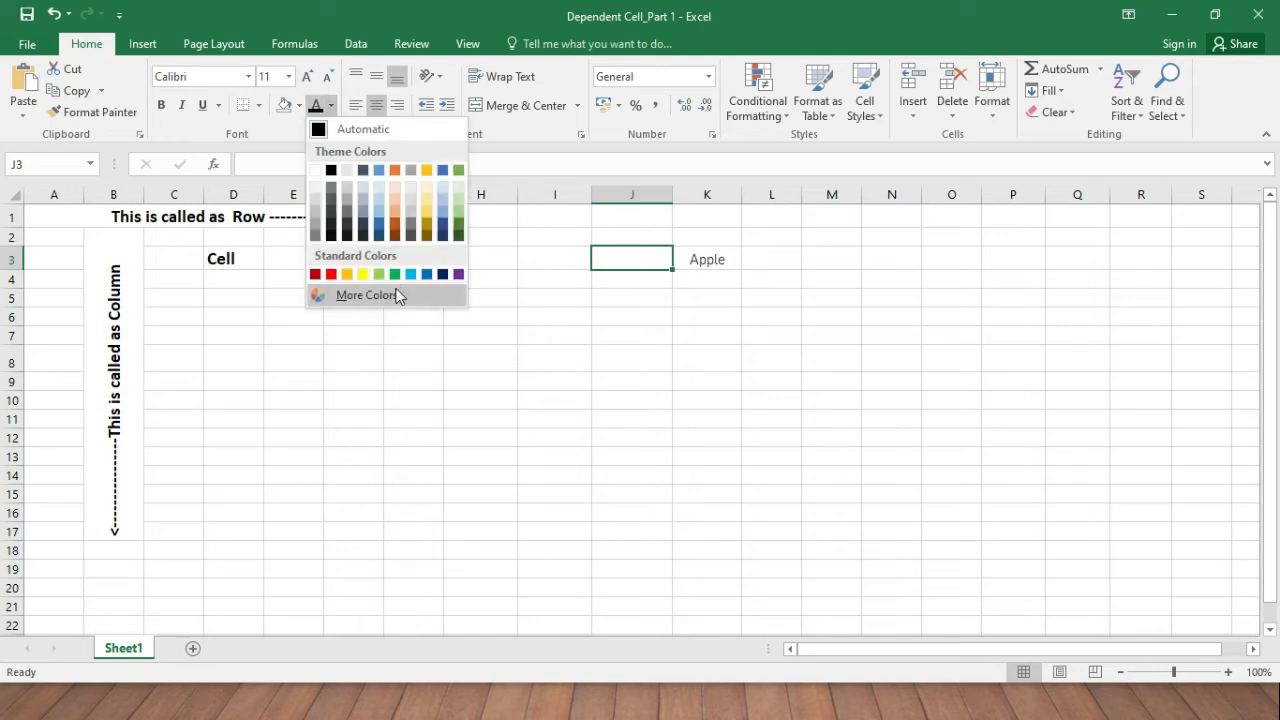
pyautogui.click(393, 289)
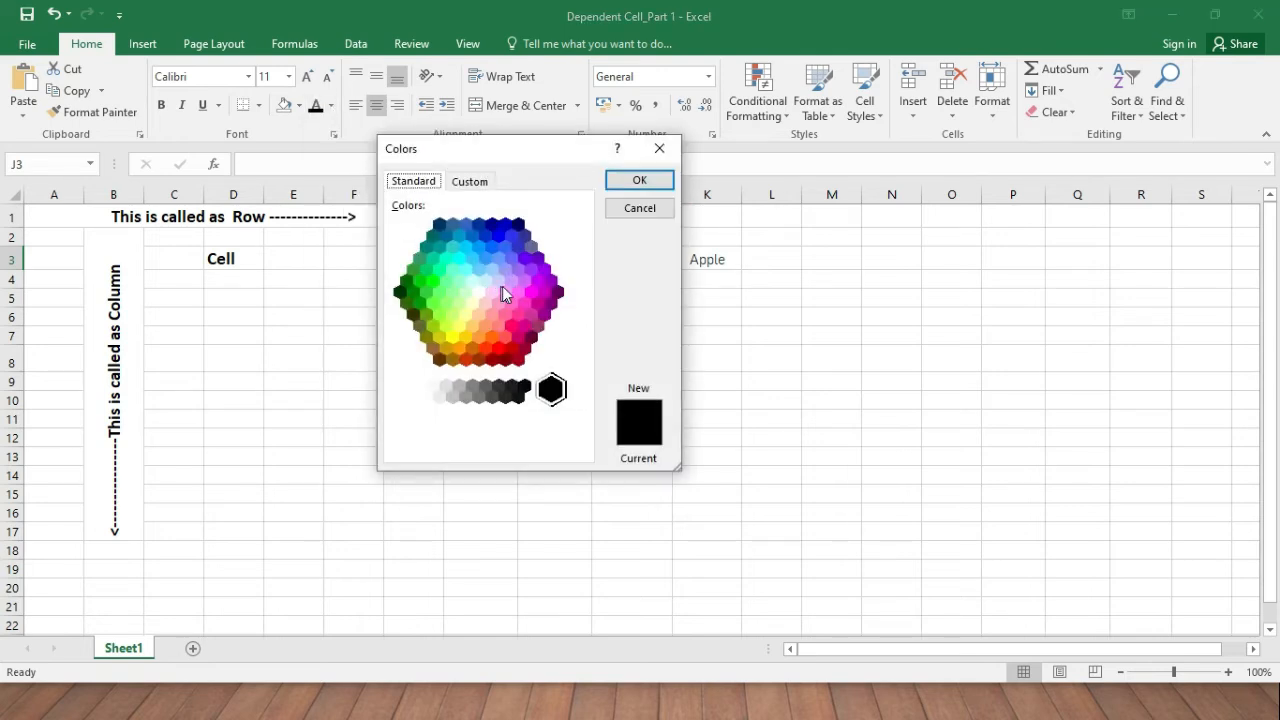
pyautogui.moveTo(413, 150); pyautogui.dragTo(283, 163)
pyautogui.click(391, 291)
pyautogui.click(389, 353)
pyautogui.click(318, 350)
pyautogui.click(335, 305)
pyautogui.click(389, 281)
pyautogui.click(336, 328)
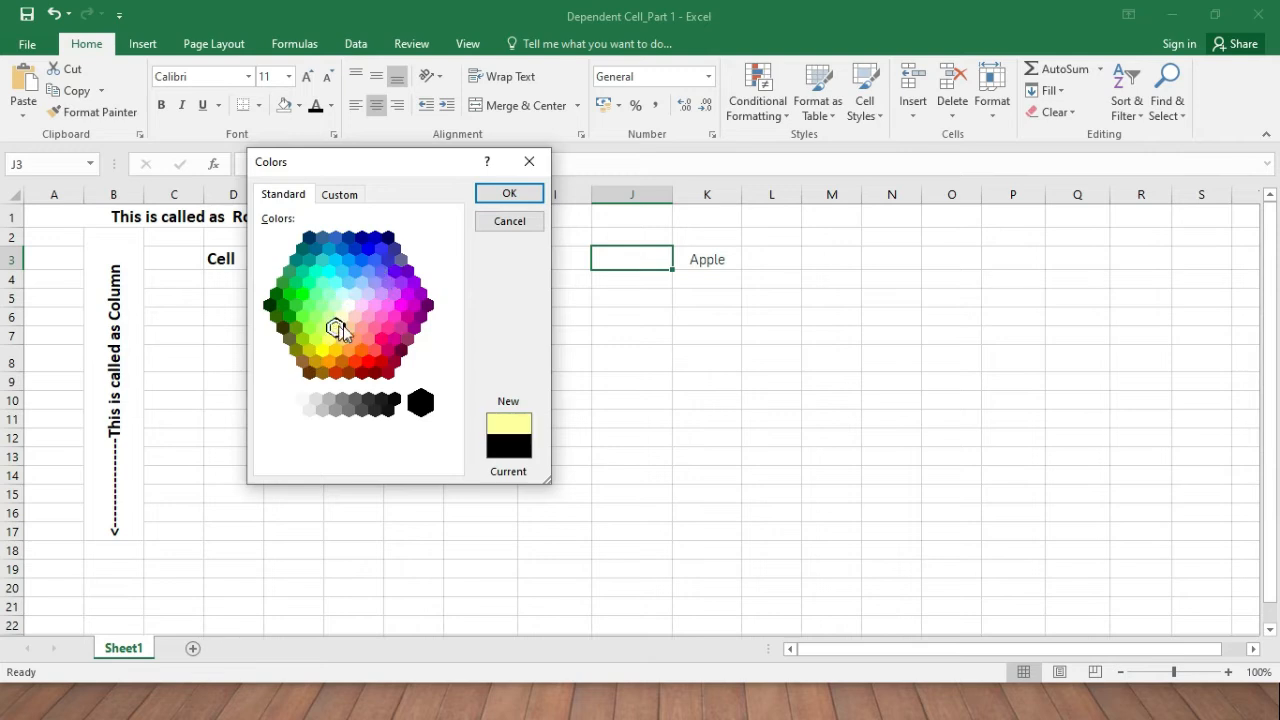
pyautogui.click(301, 316)
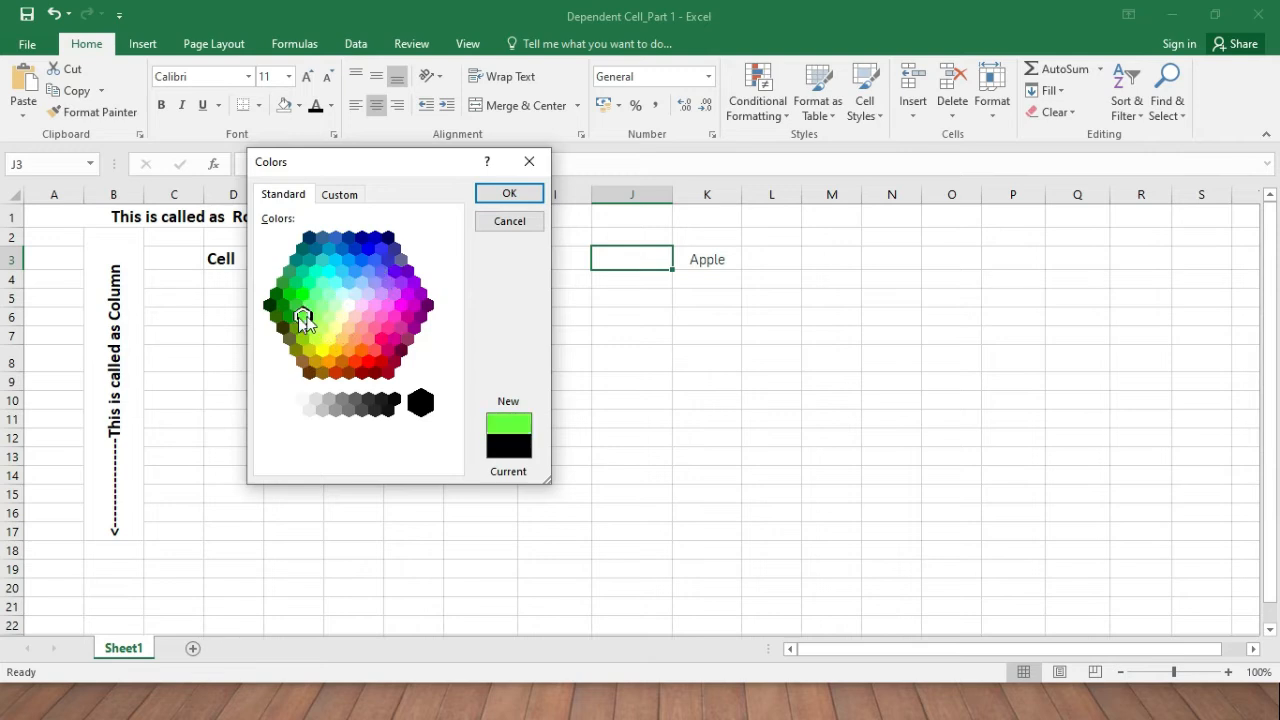
pyautogui.click(509, 193)
pyautogui.click(687, 267)
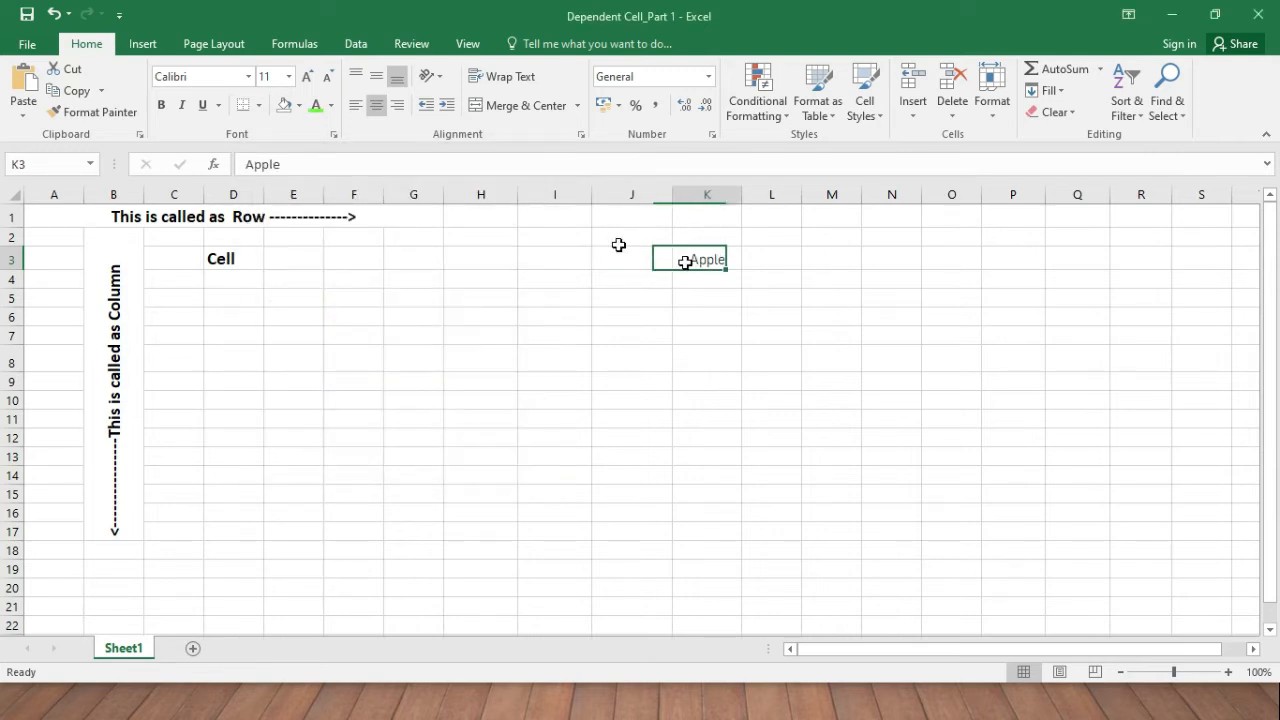
pyautogui.click(316, 105)
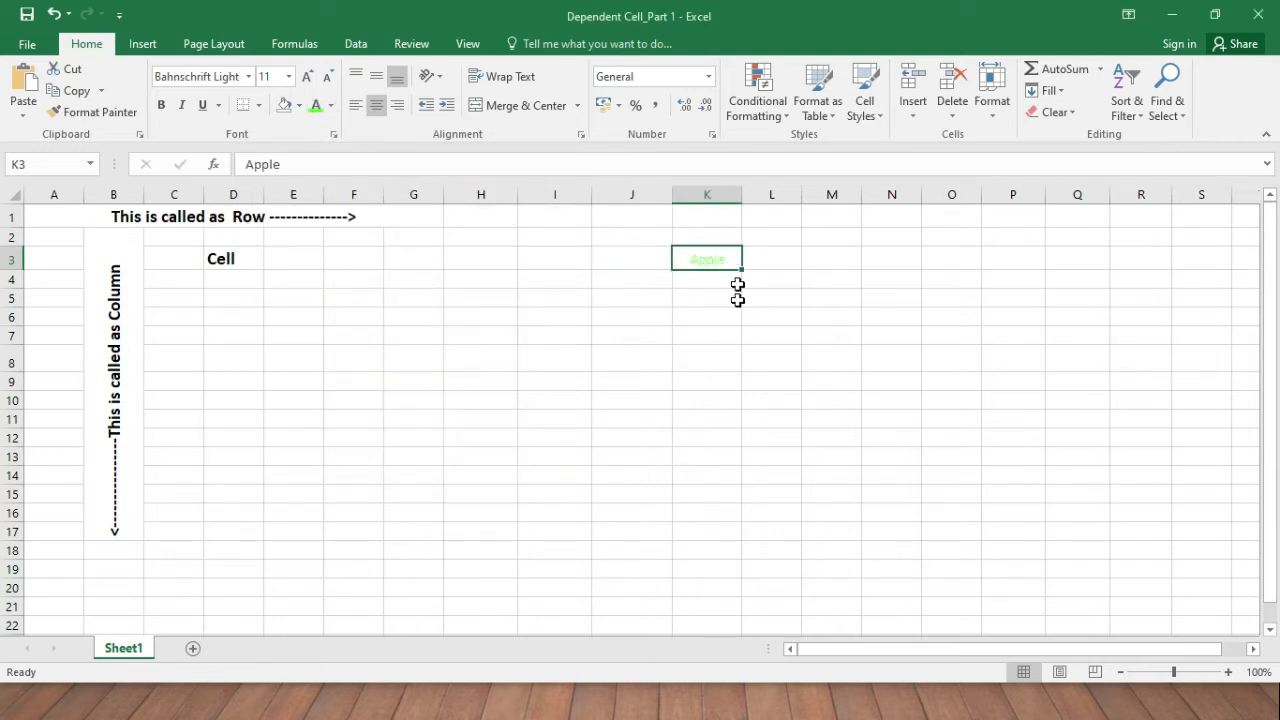
# Set Apple's text colour back to black.
pyautogui.click(331, 105)
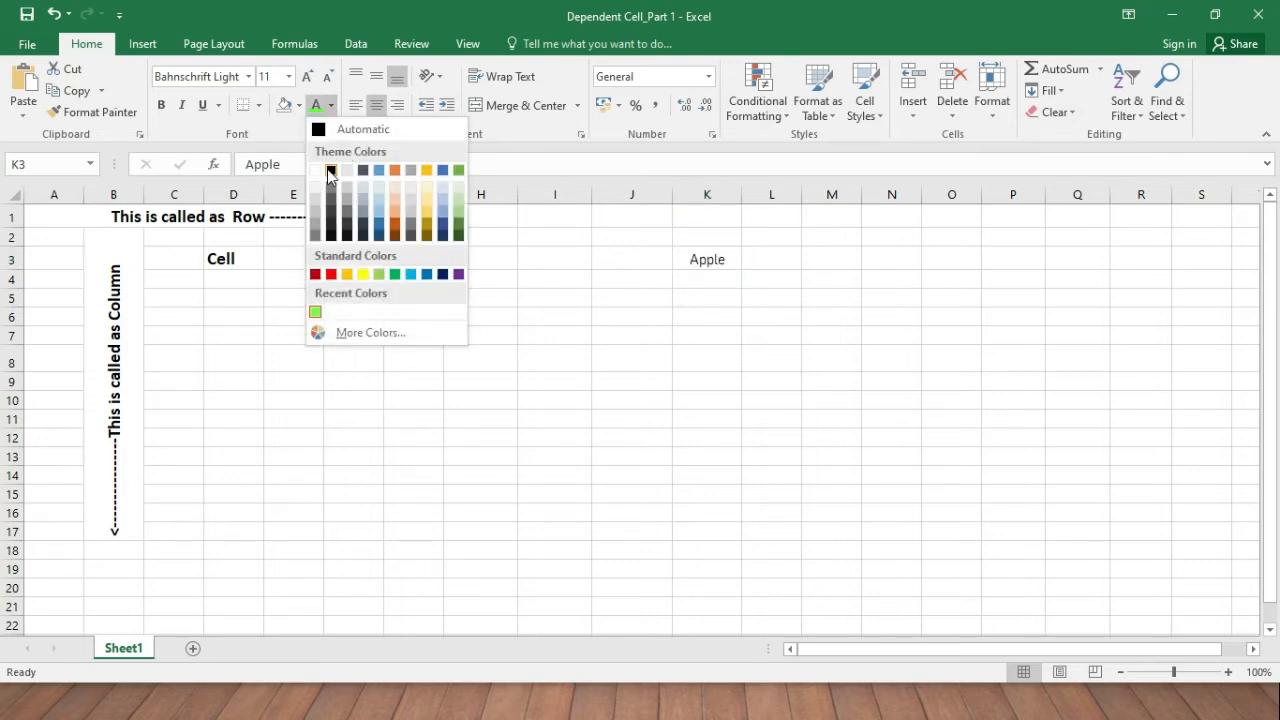
pyautogui.click(331, 170)
pyautogui.click(678, 278)
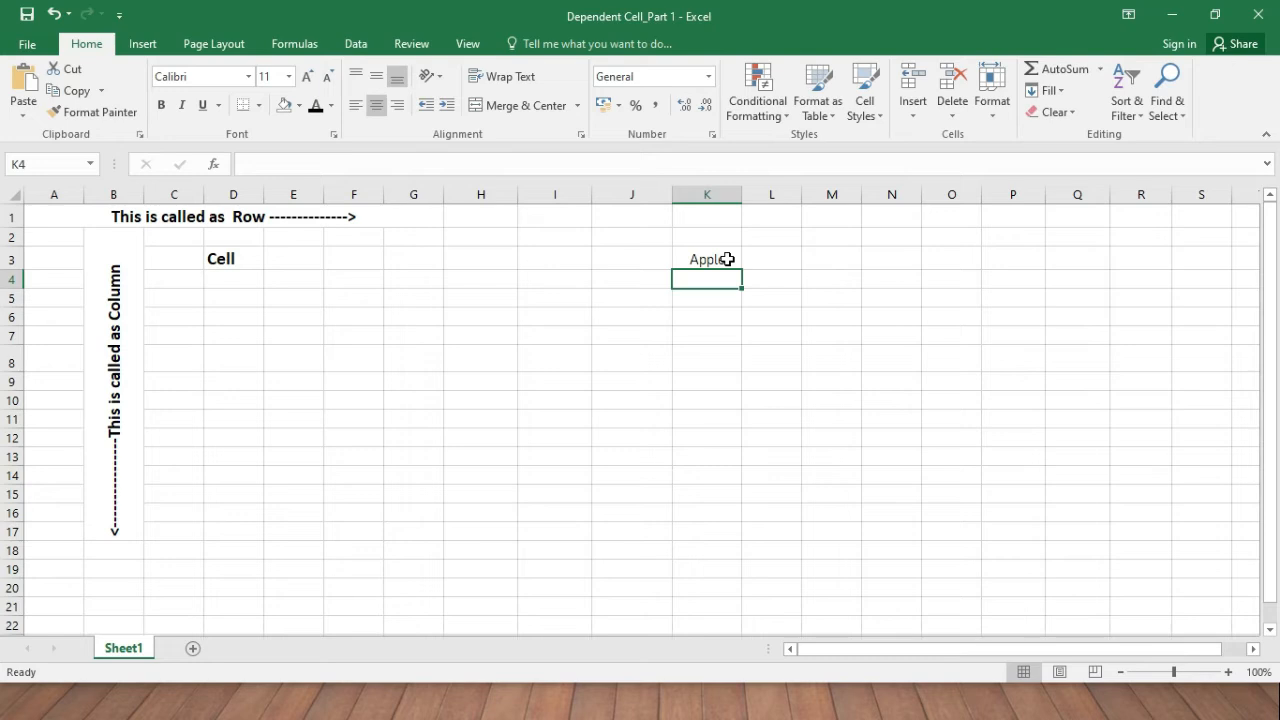
pyautogui.click(727, 259)
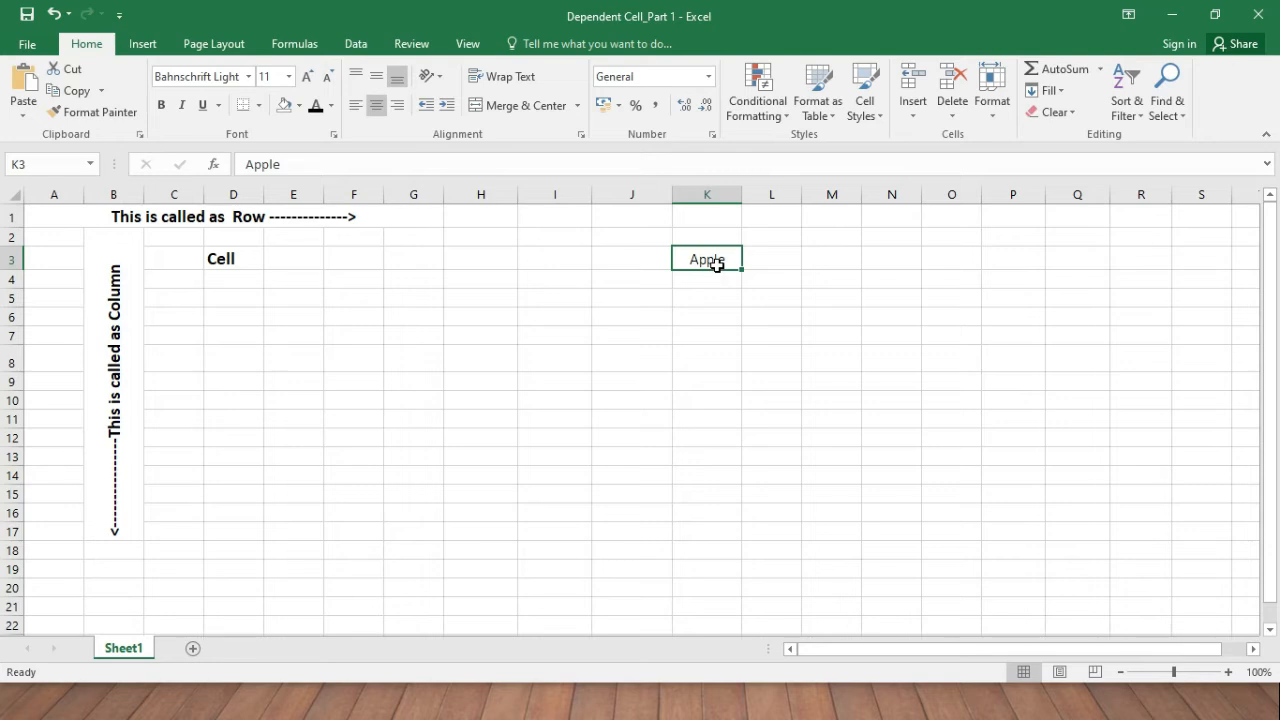
# Left-align Apple, drag column K wider, then try centre and finish with right alignment.
pyautogui.click(630, 258)
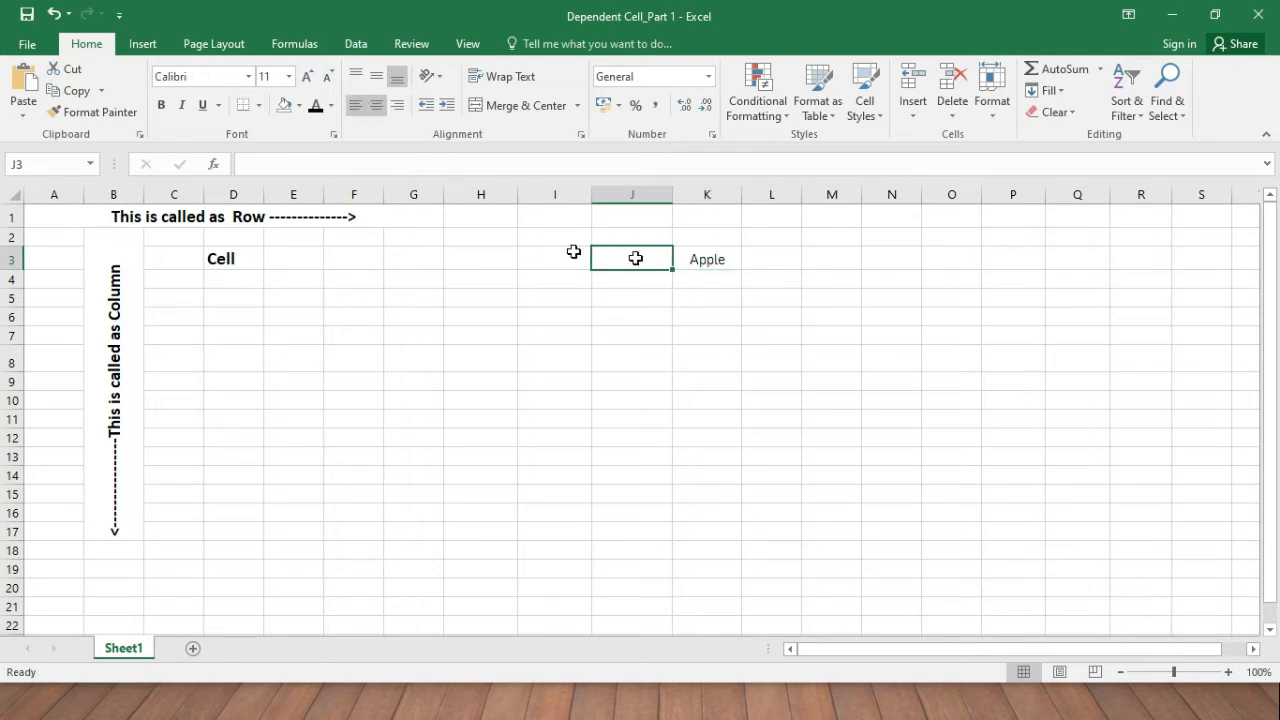
pyautogui.click(722, 263)
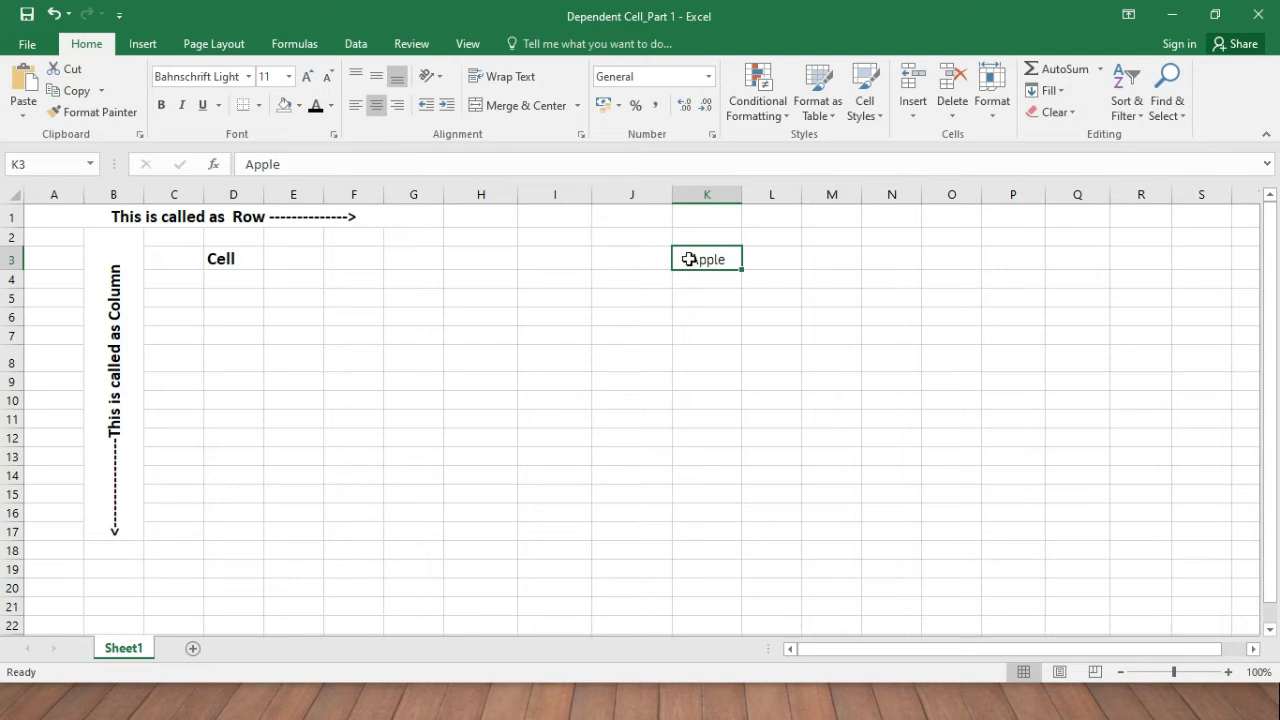
pyautogui.click(355, 105)
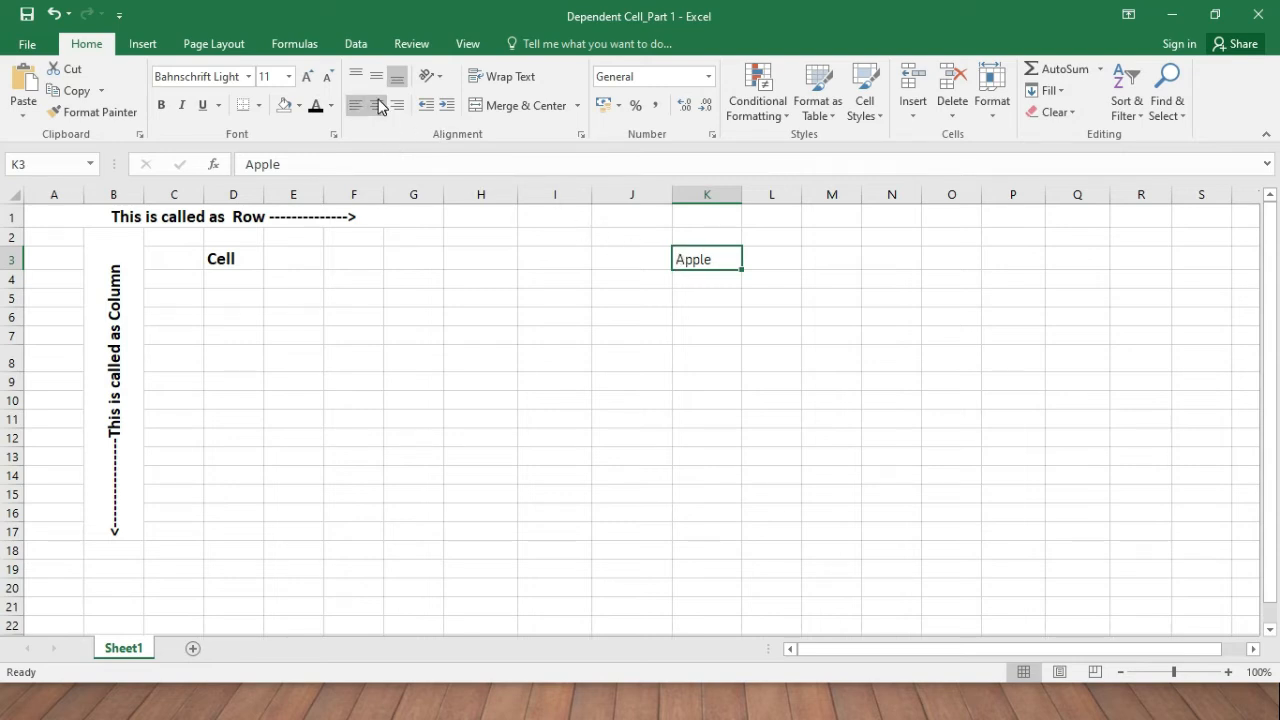
pyautogui.moveTo(745, 199); pyautogui.dragTo(840, 200)
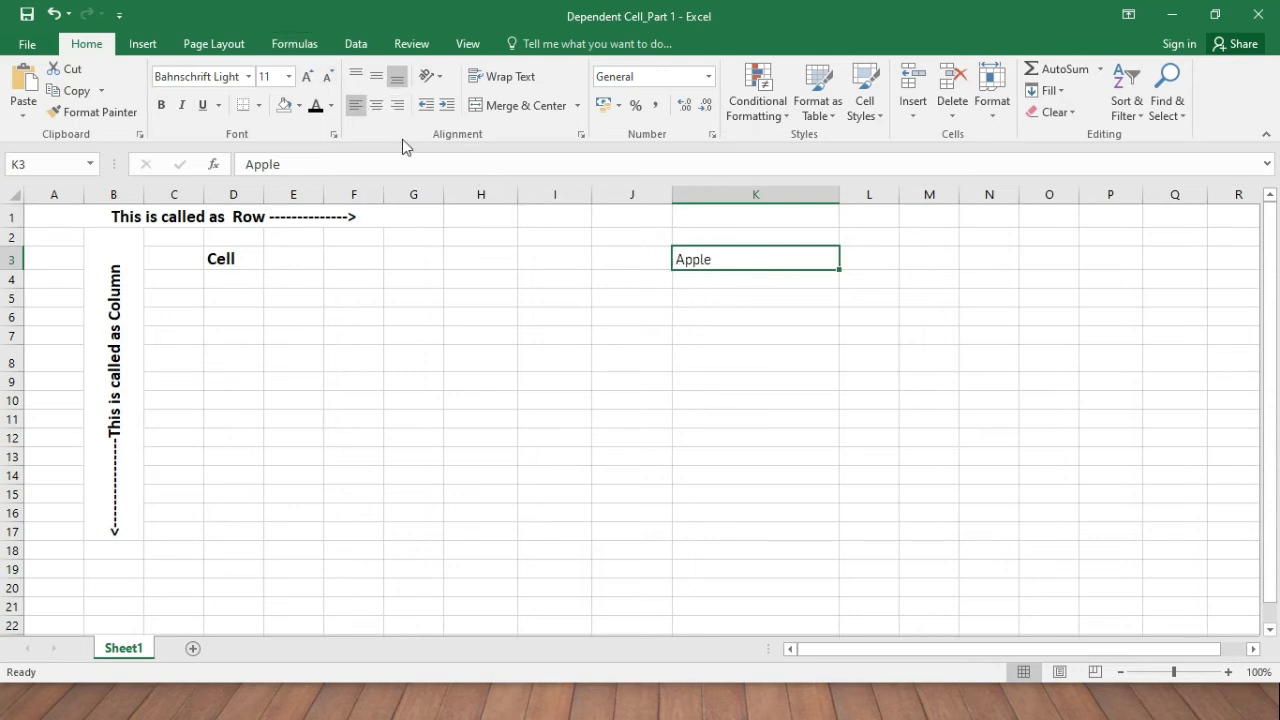
pyautogui.click(376, 110)
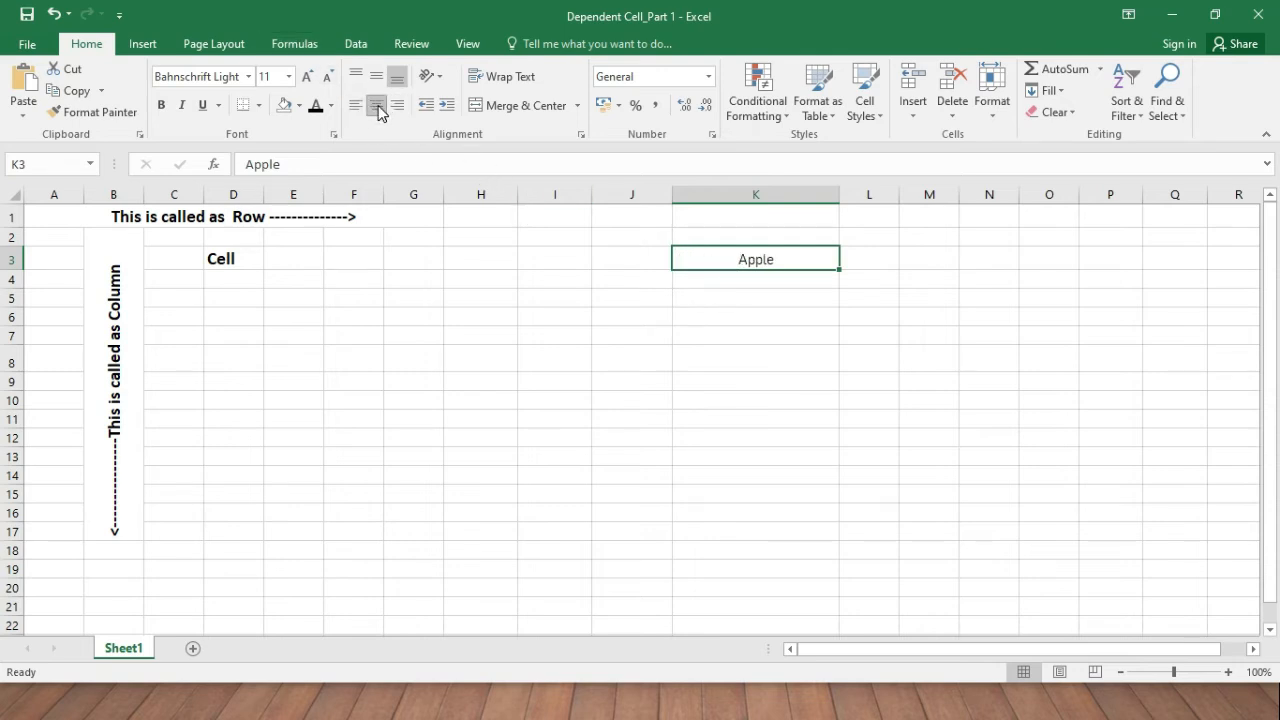
pyautogui.click(405, 113)
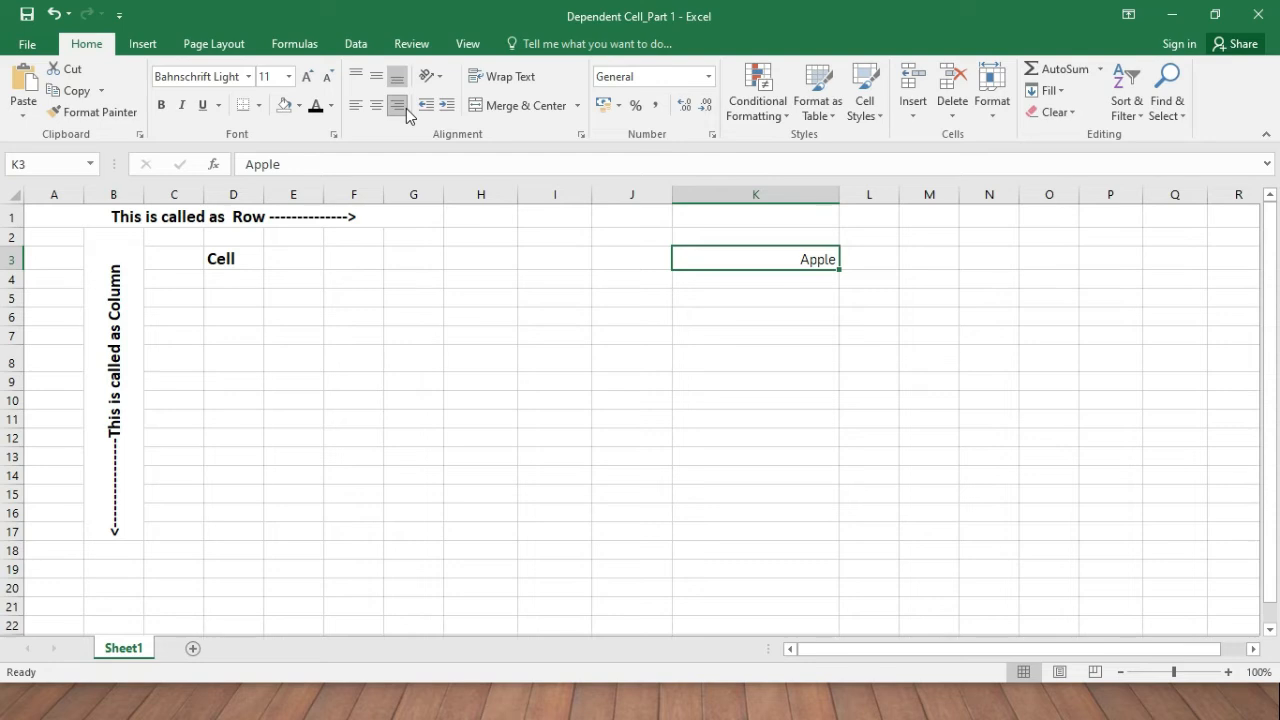
# Make row 3 taller, try top, middle and bottom alignment, centre Apple both ways, then shrink row 3 to 30.
pyautogui.moveTo(13, 269); pyautogui.dragTo(13, 324)
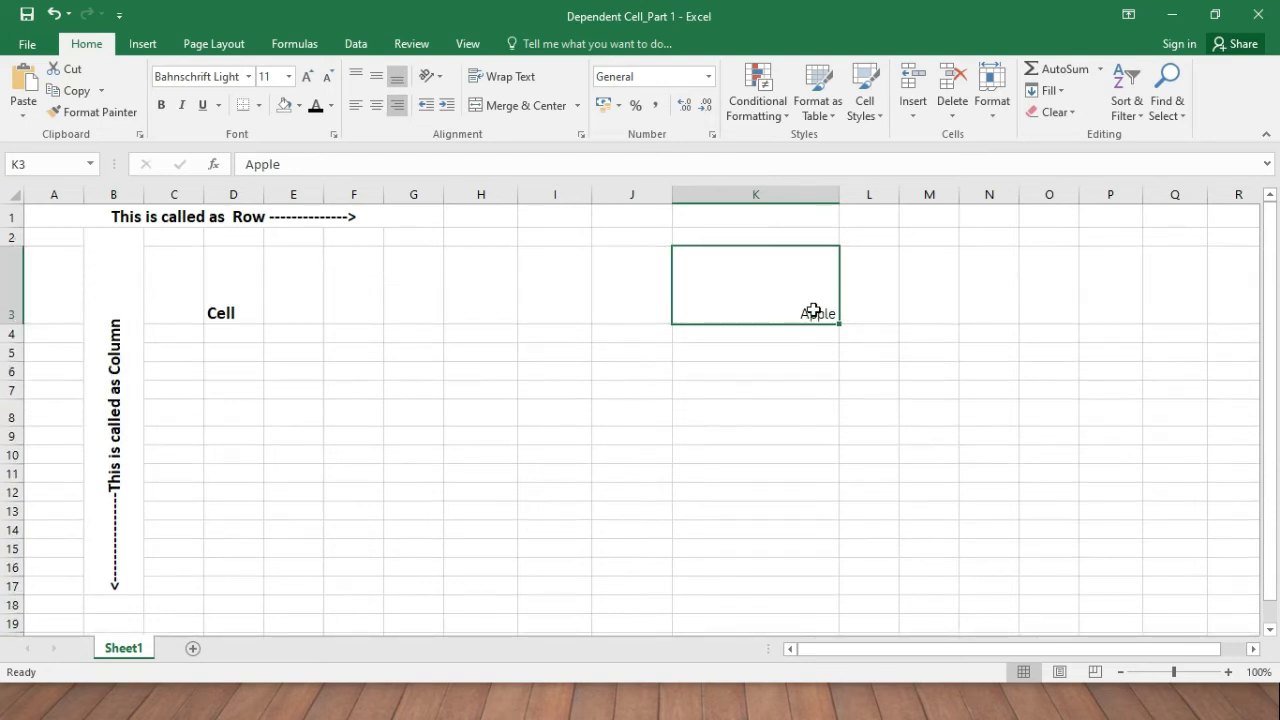
pyautogui.click(358, 76)
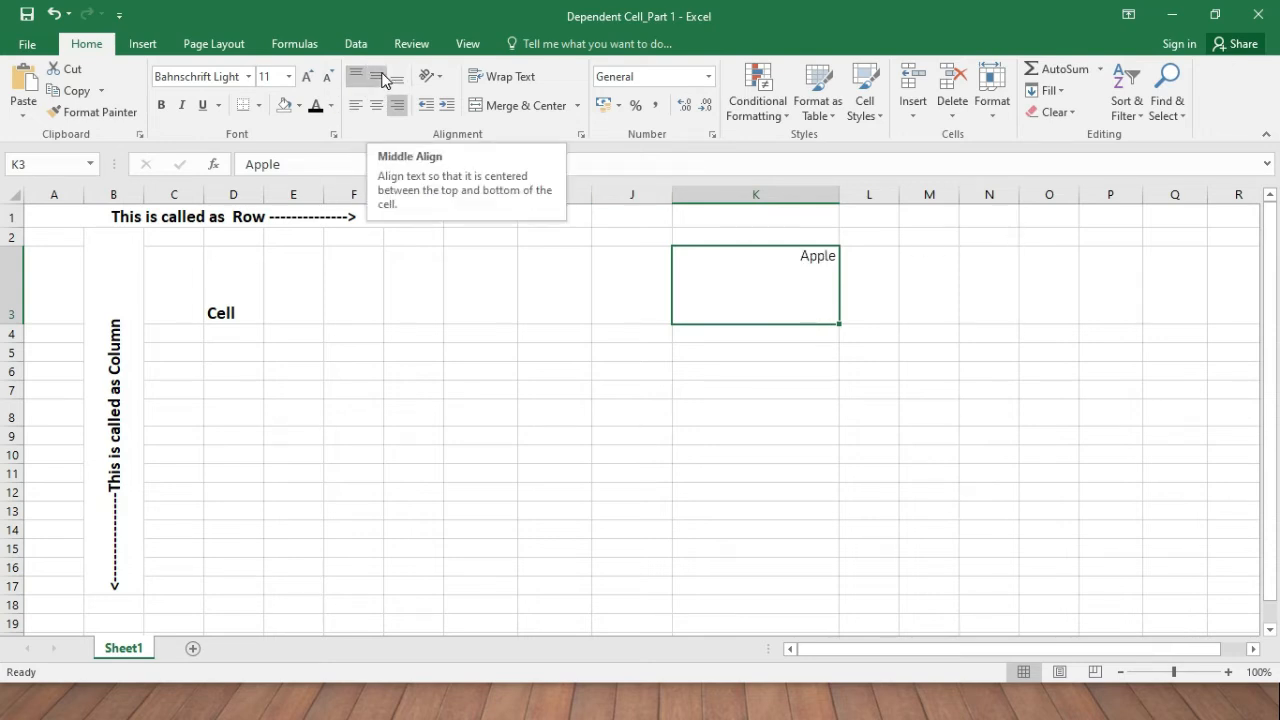
pyautogui.click(378, 78)
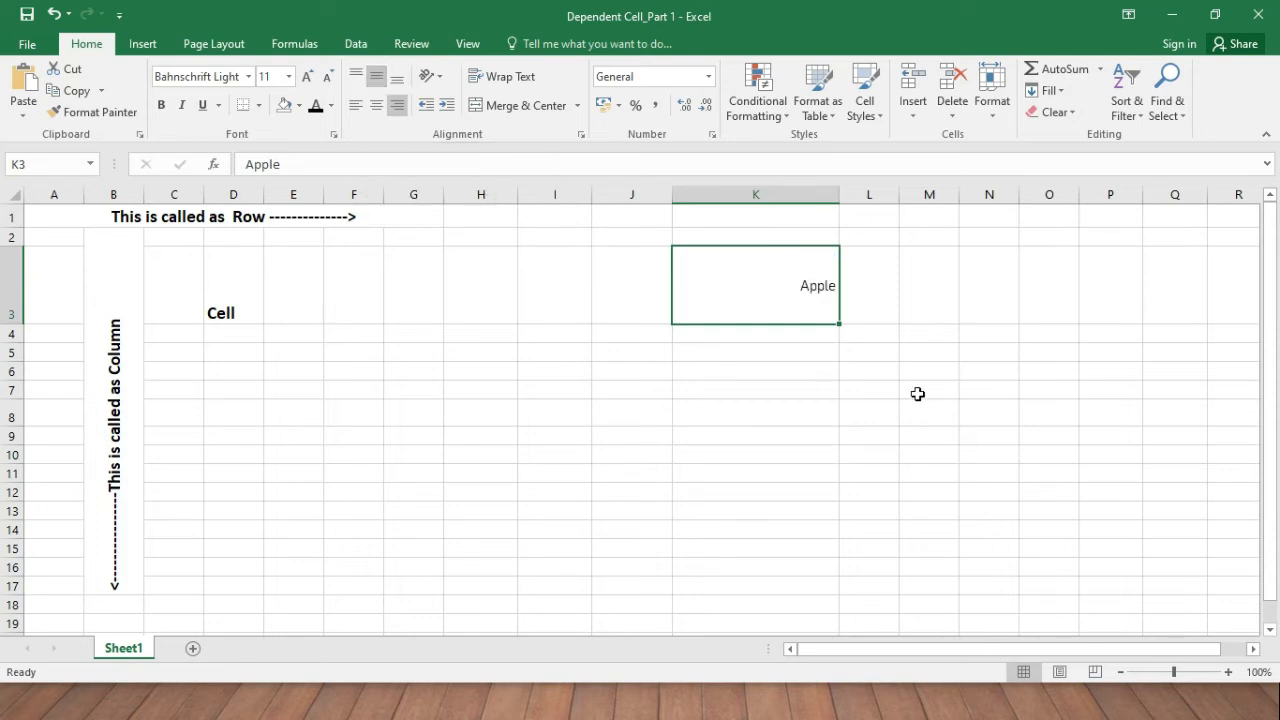
pyautogui.click(398, 78)
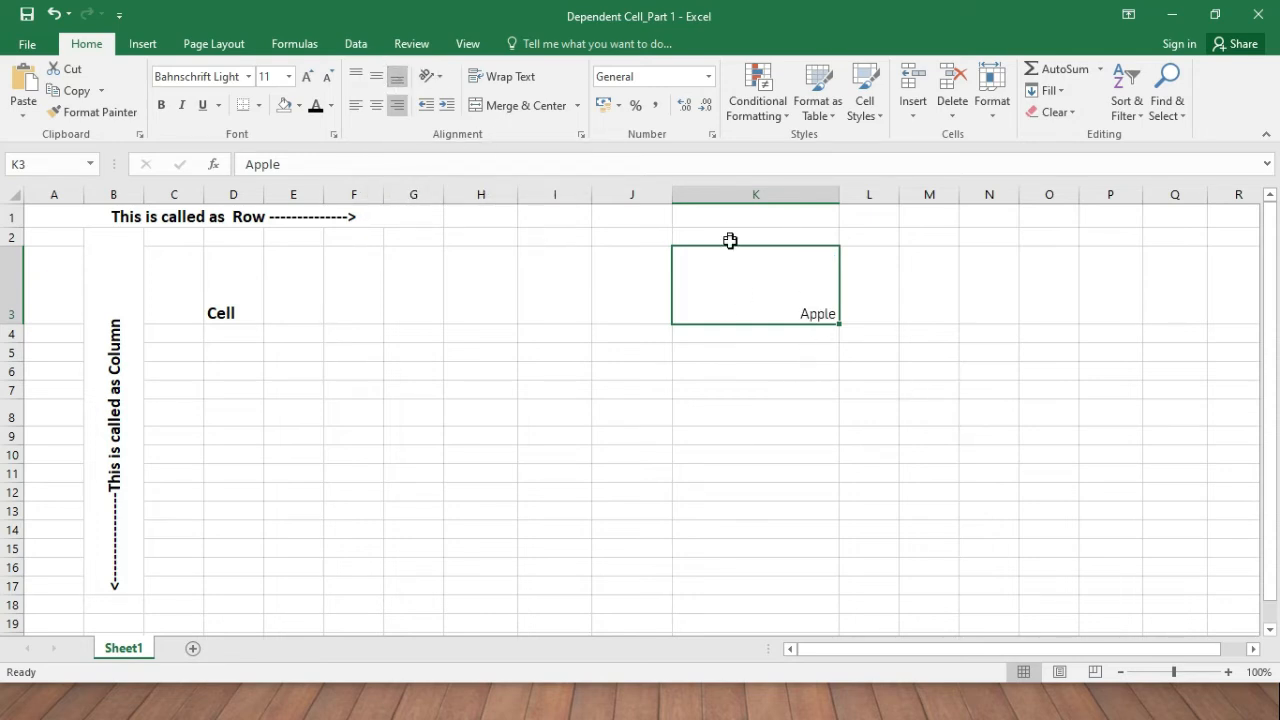
pyautogui.click(378, 106)
pyautogui.click(377, 78)
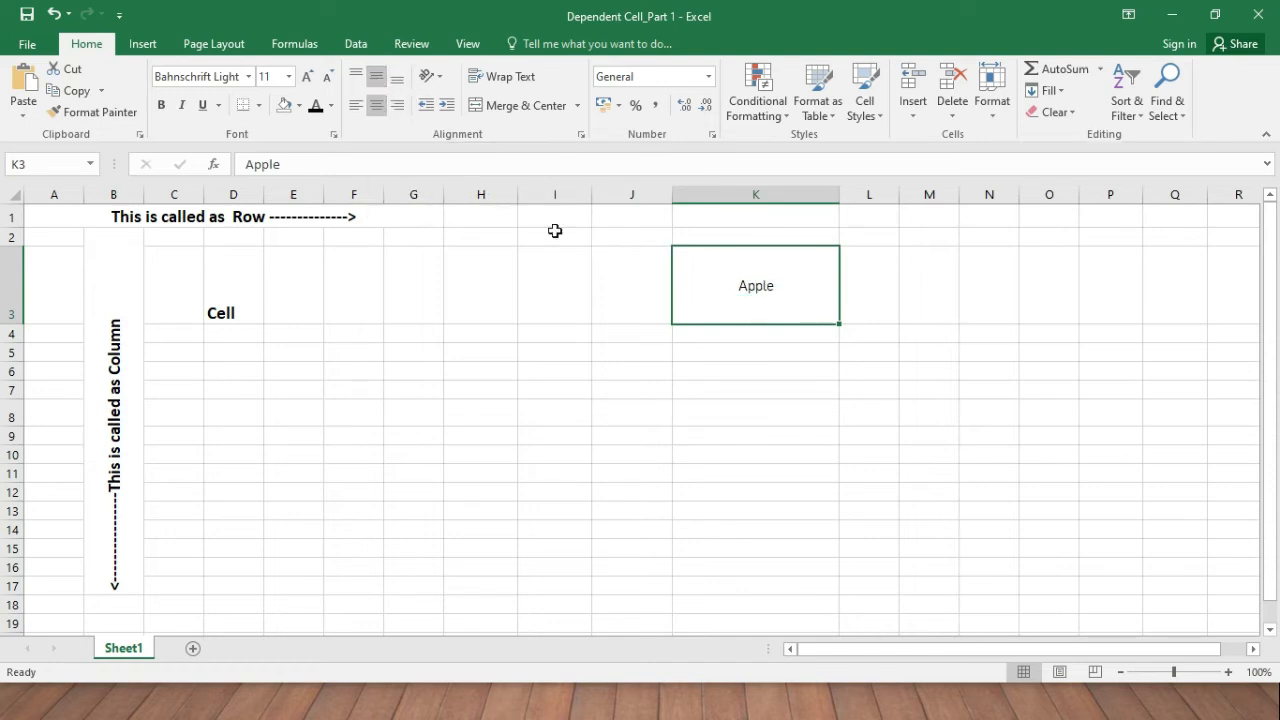
pyautogui.moveTo(12, 324); pyautogui.dragTo(14, 282)
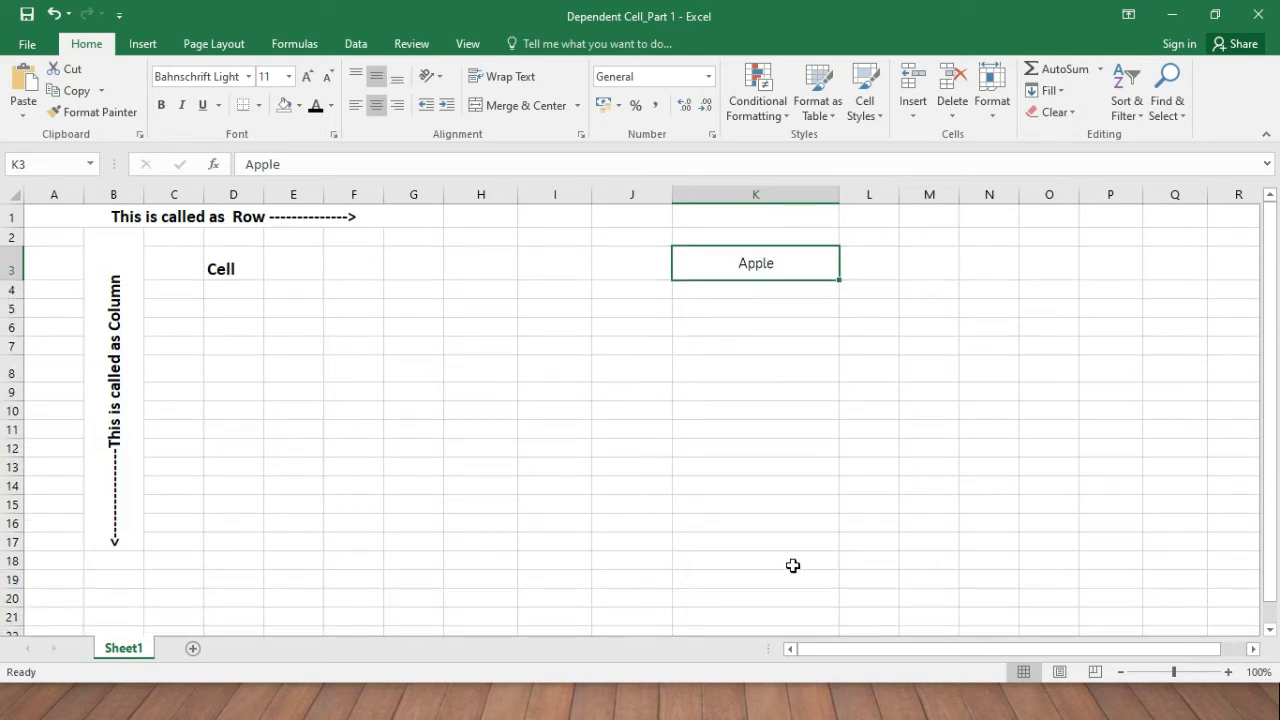
# Move the active cell to J3 and bring up the Insert ribbon commands.
pyautogui.press('Left')
pyautogui.press('Left')
pyautogui.press('Left')
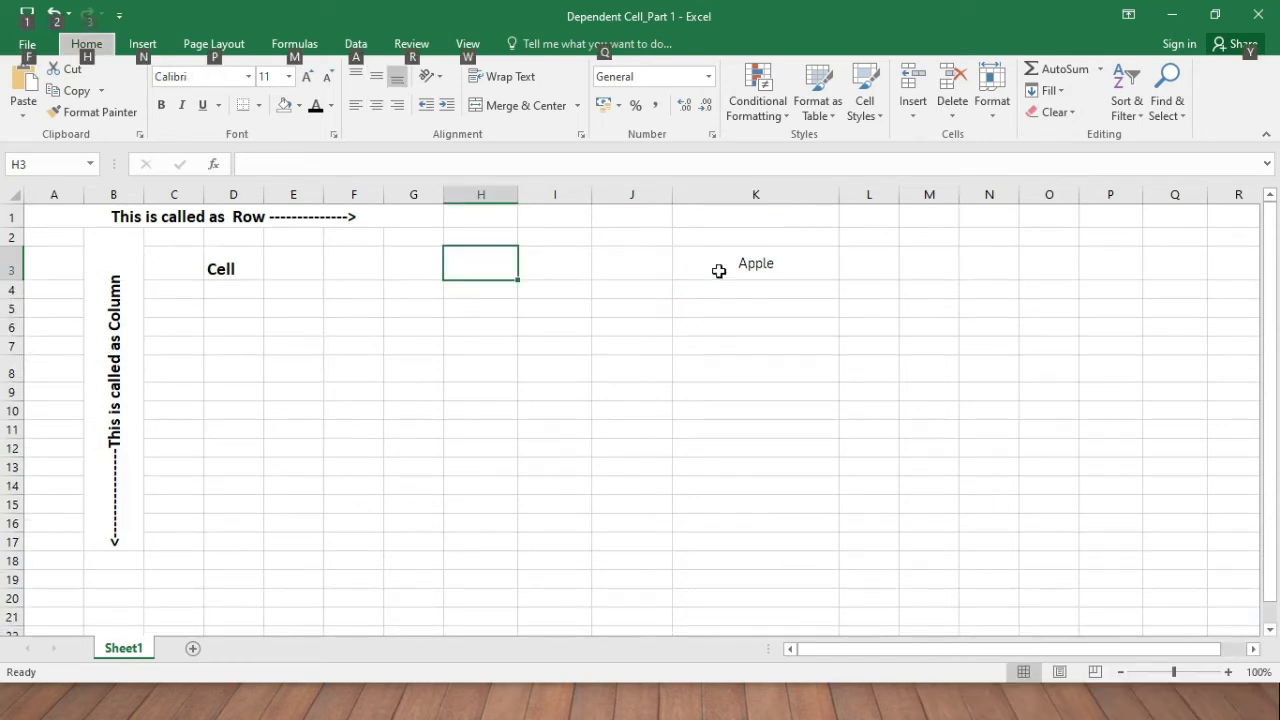
pyautogui.press('Right')
pyautogui.press('Right')
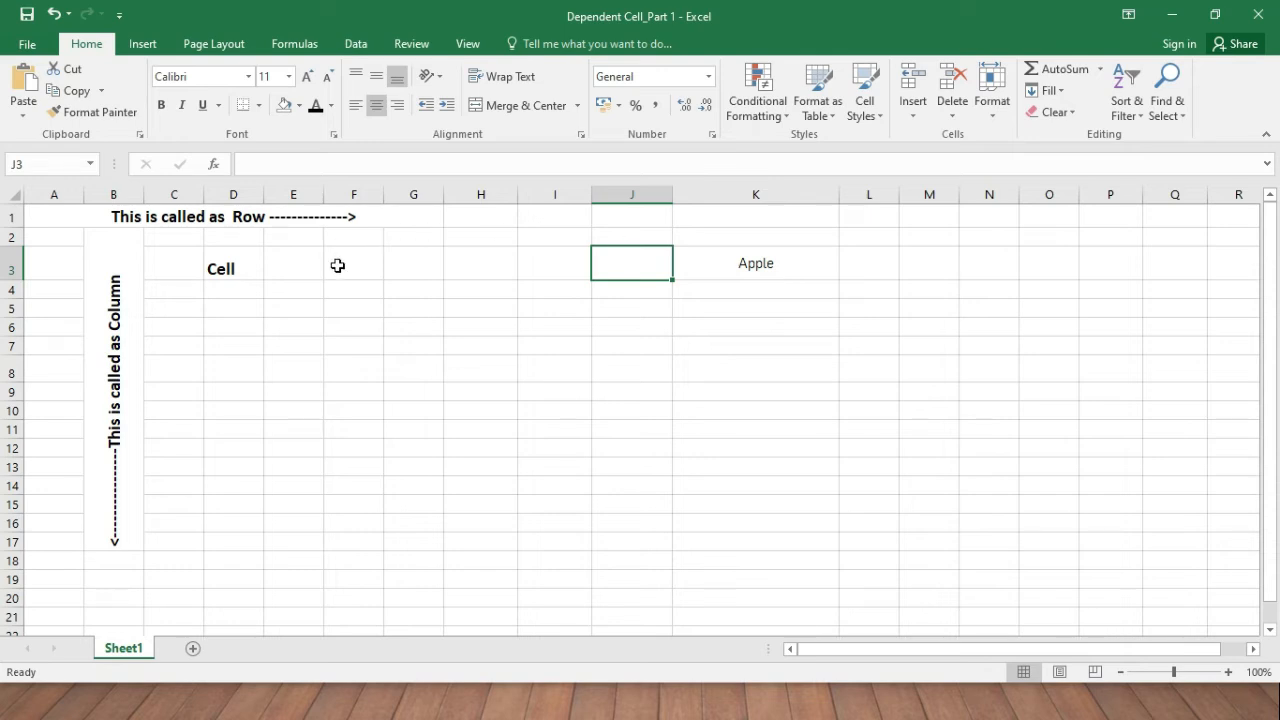
pyautogui.click(143, 45)
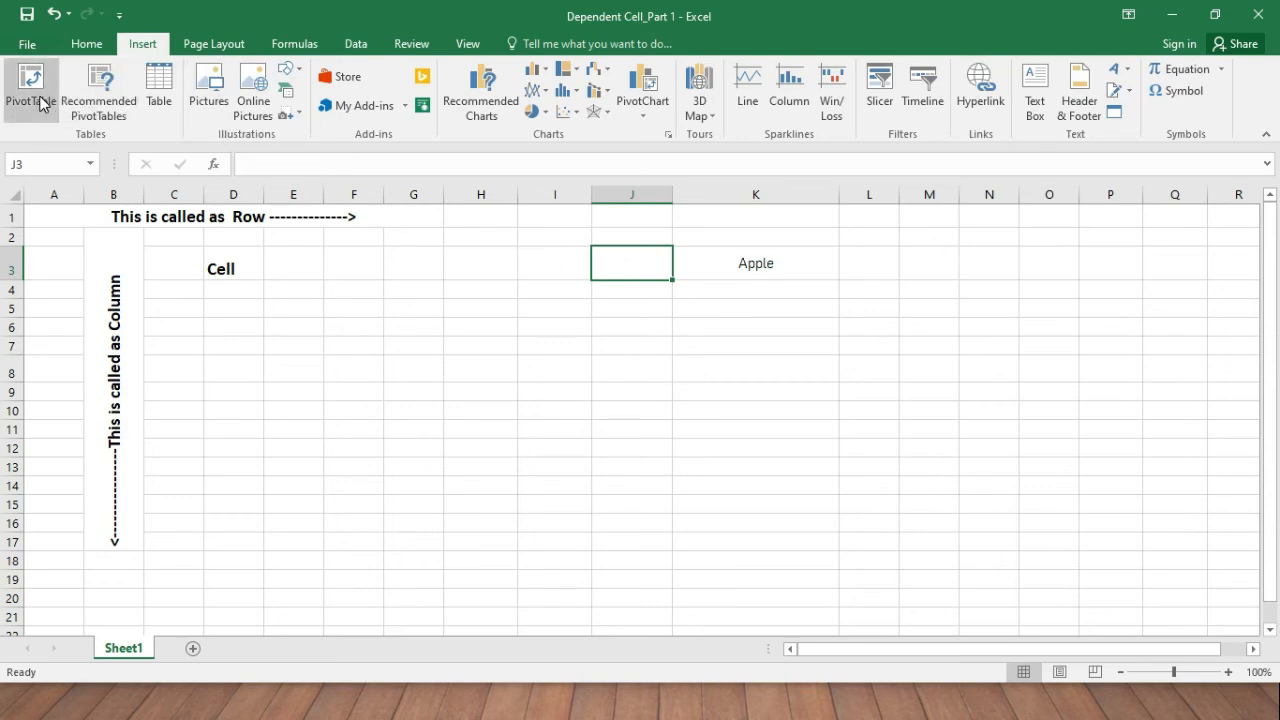
# After two cancelled attempts, insert a table over K6:N11 with headers Column1–Column4.
pyautogui.click(160, 105)
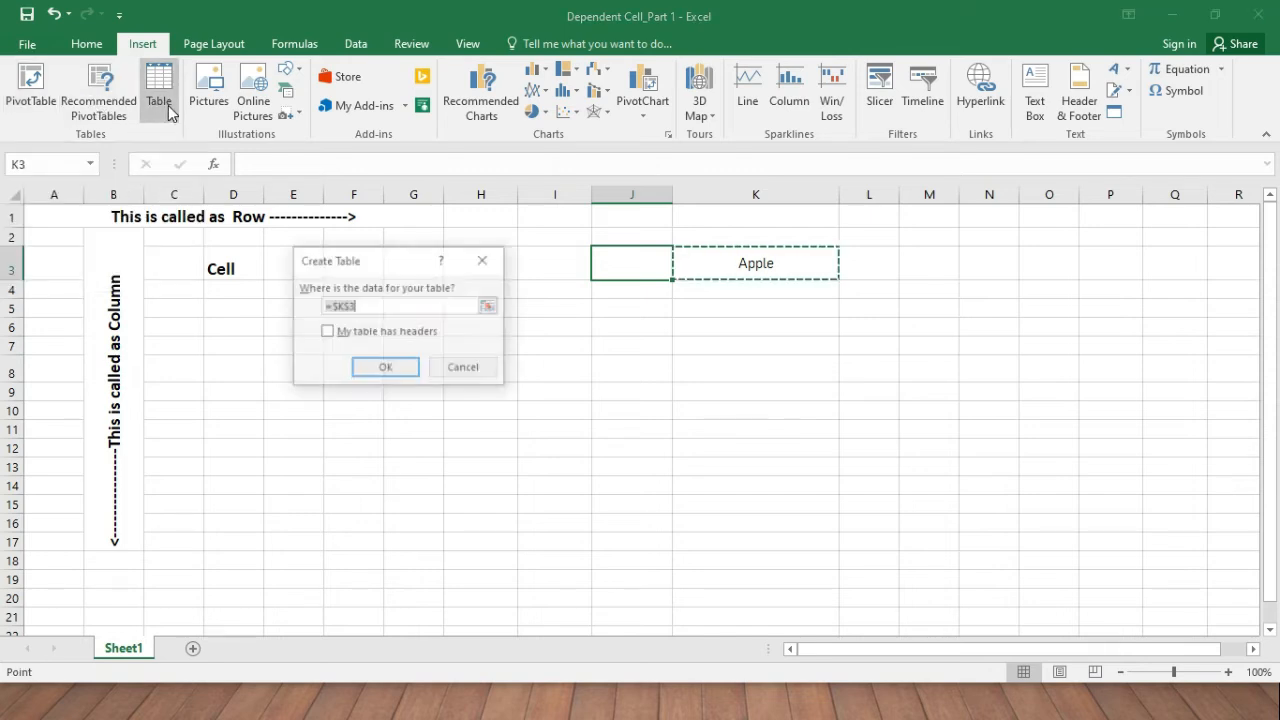
pyautogui.click(484, 259)
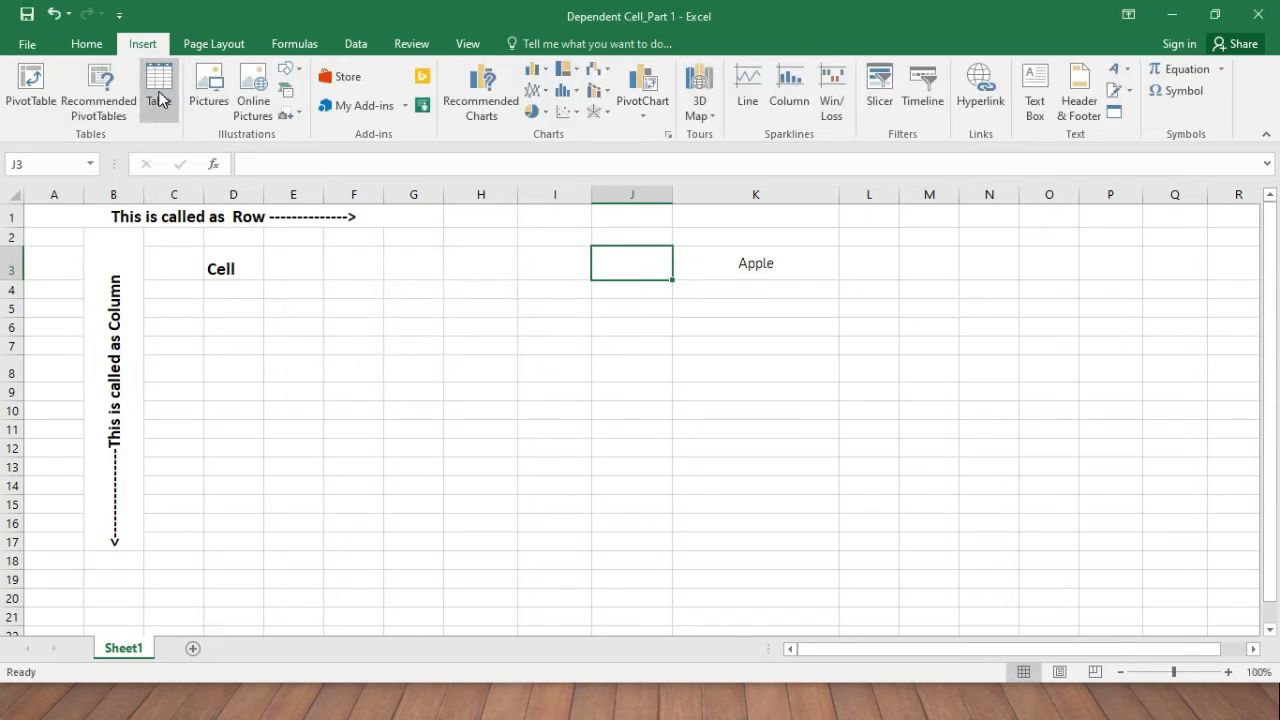
pyautogui.click(160, 100)
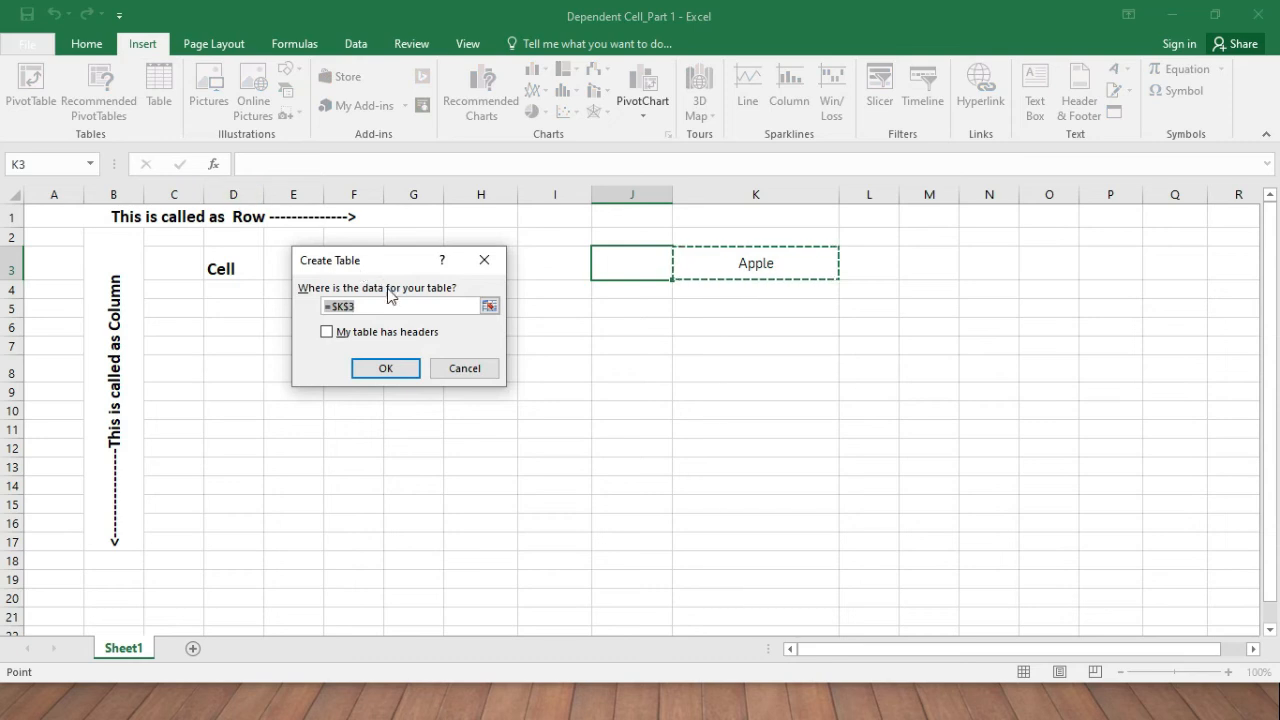
pyautogui.click(484, 260)
pyautogui.click(683, 326)
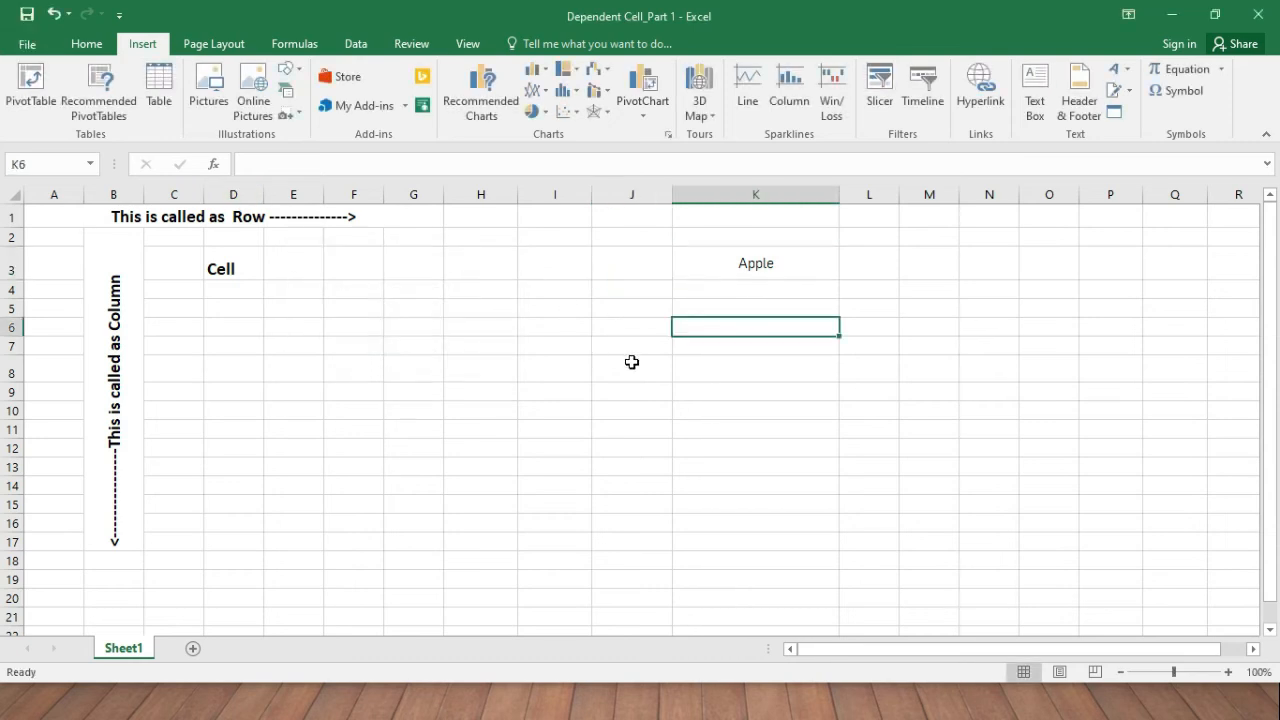
pyautogui.click(160, 100)
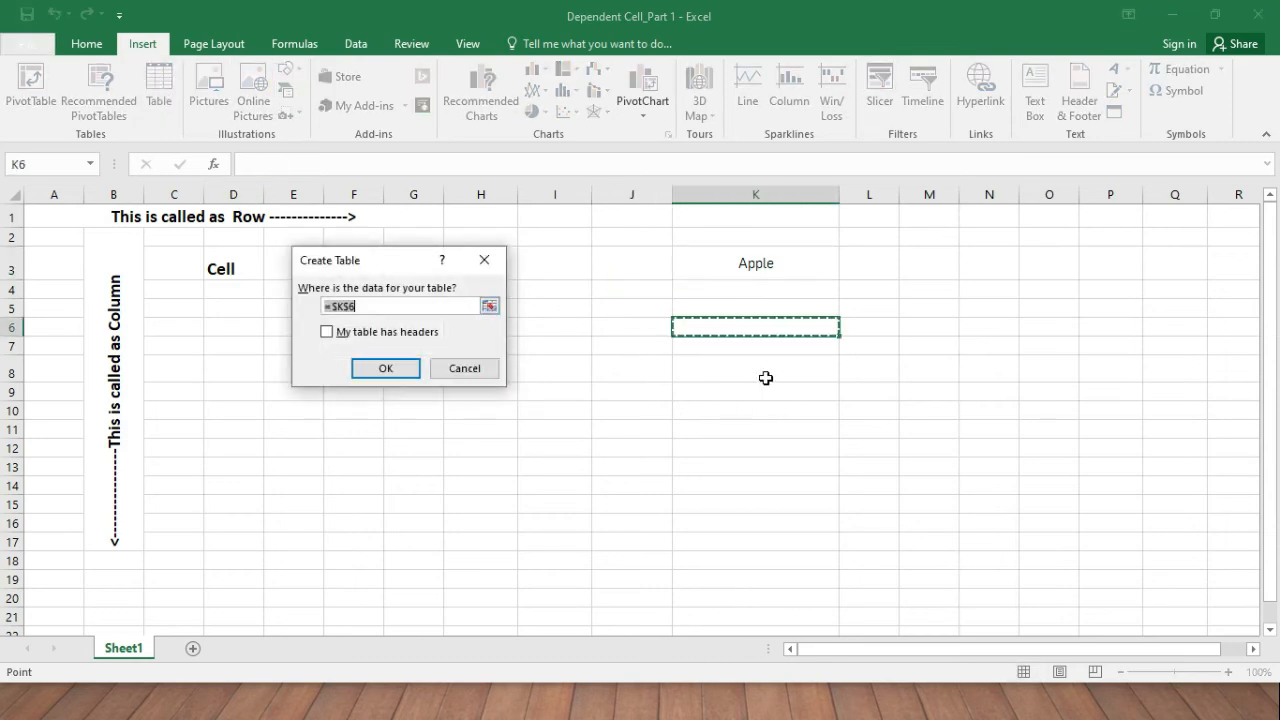
pyautogui.click(489, 306)
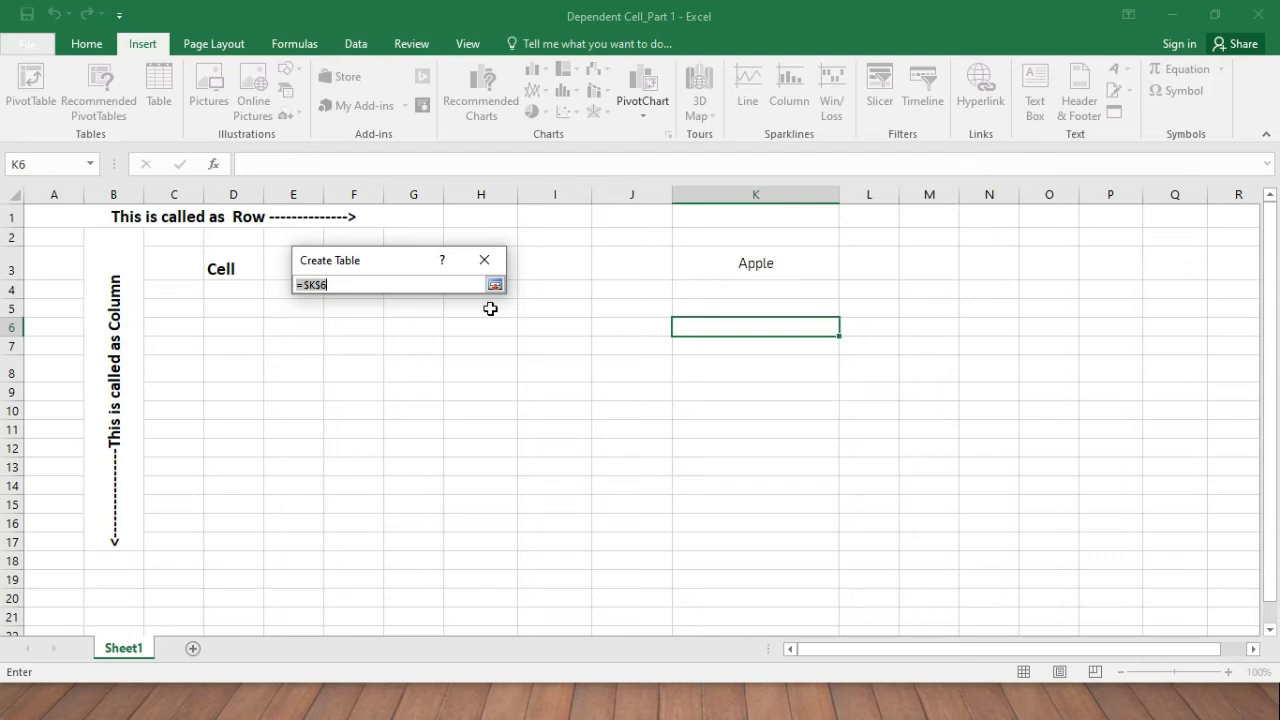
pyautogui.moveTo(706, 329); pyautogui.dragTo(965, 430)
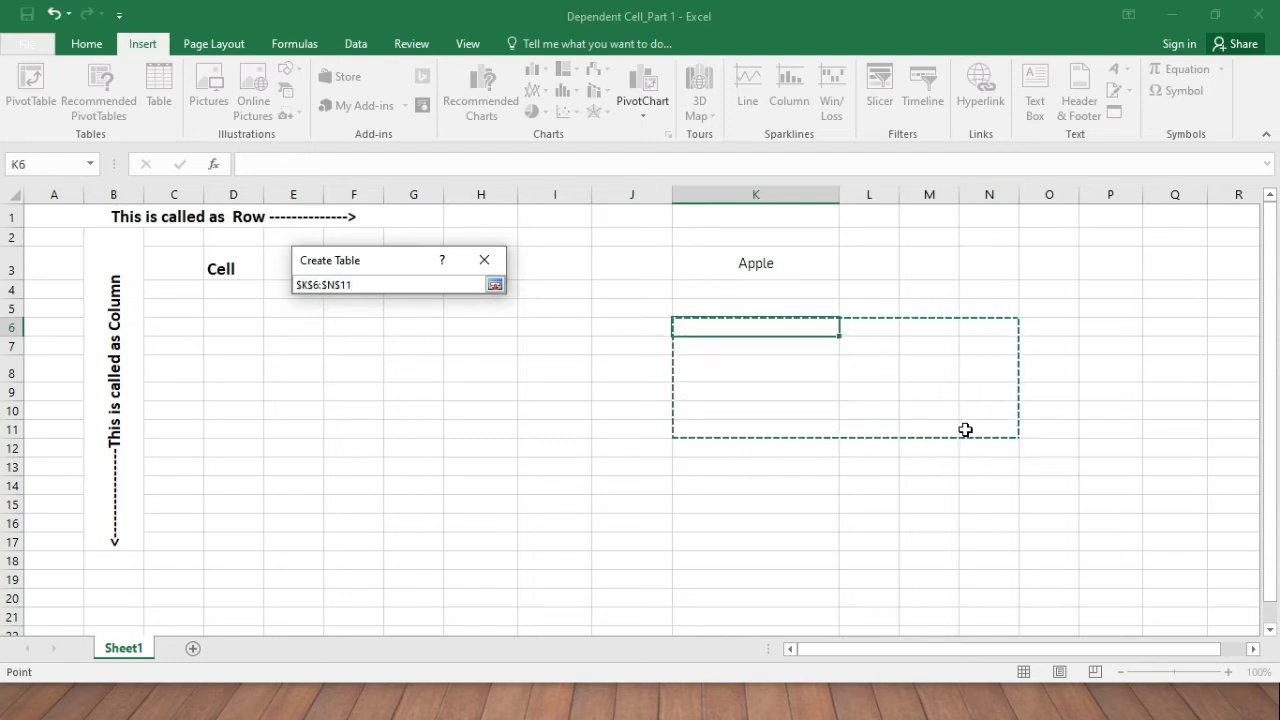
pyautogui.click(494, 285)
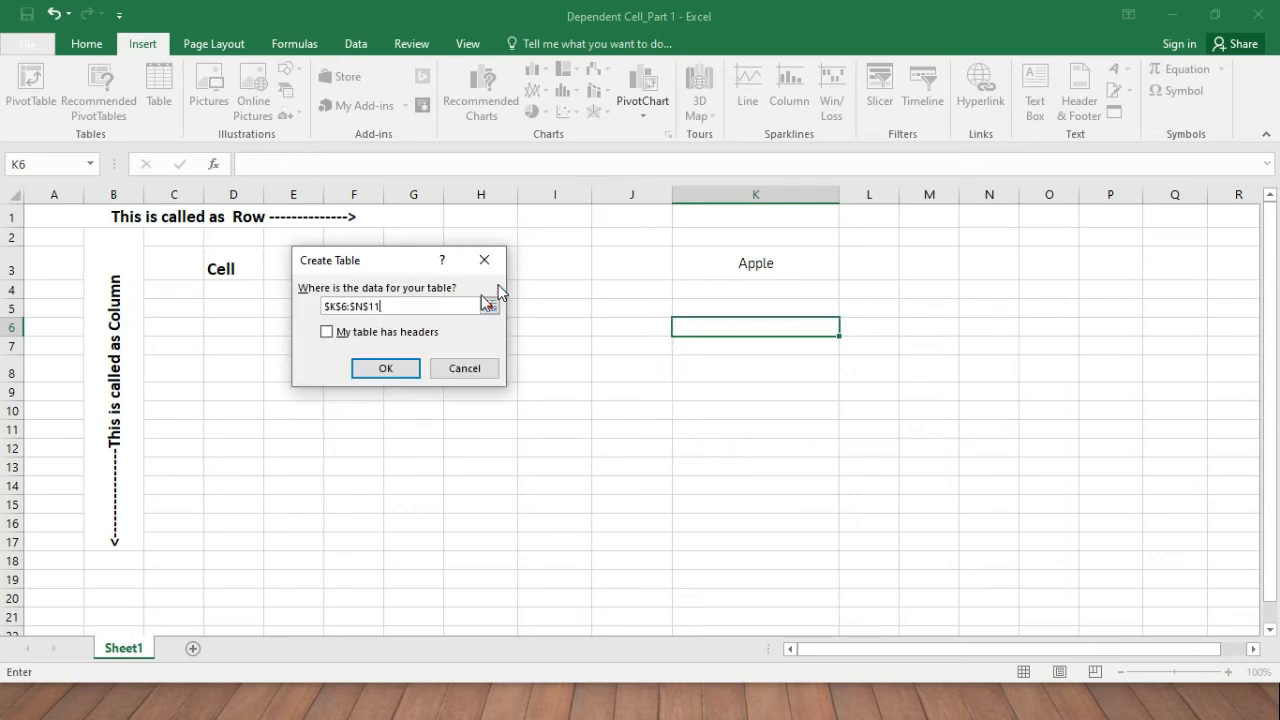
pyautogui.click(402, 371)
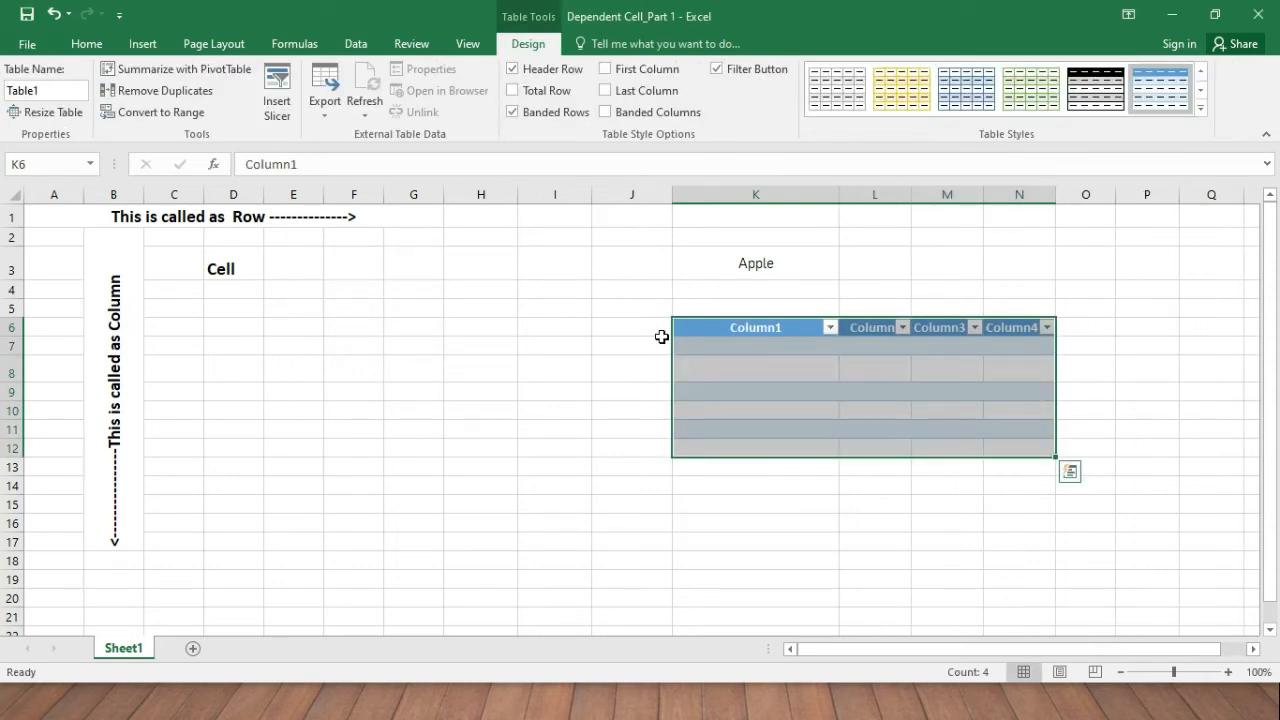
# Undo Table1 in K6:N12, toggling redo and undo a few times, ending with it removed.
pyautogui.click(816, 389)
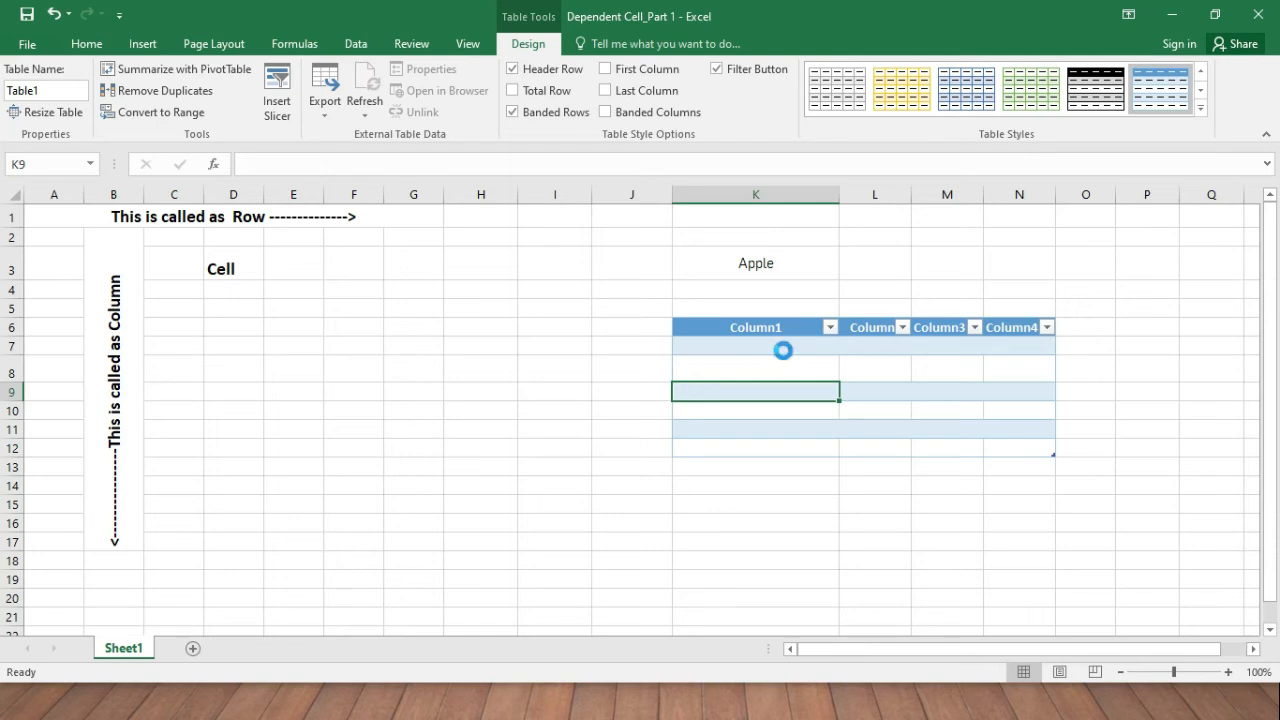
pyautogui.hotkey('ctrl', 'z')
pyautogui.click(488, 305)
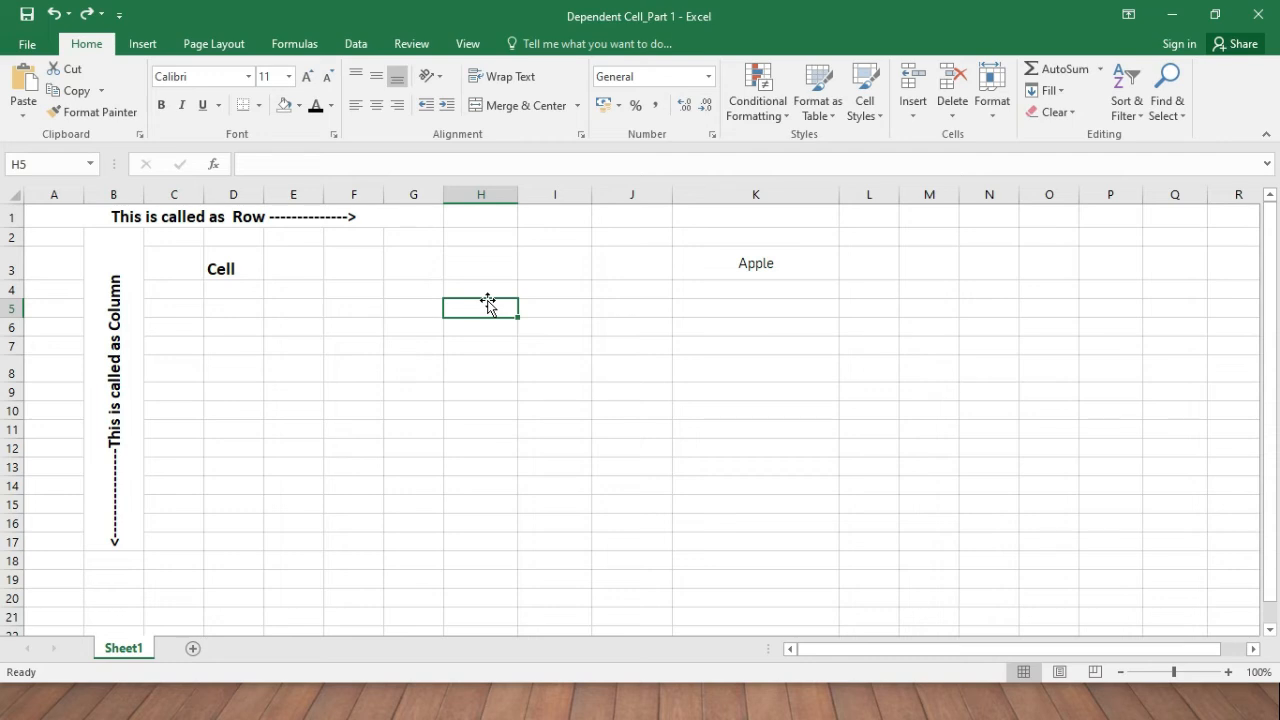
pyautogui.hotkey('ctrl', 'y')
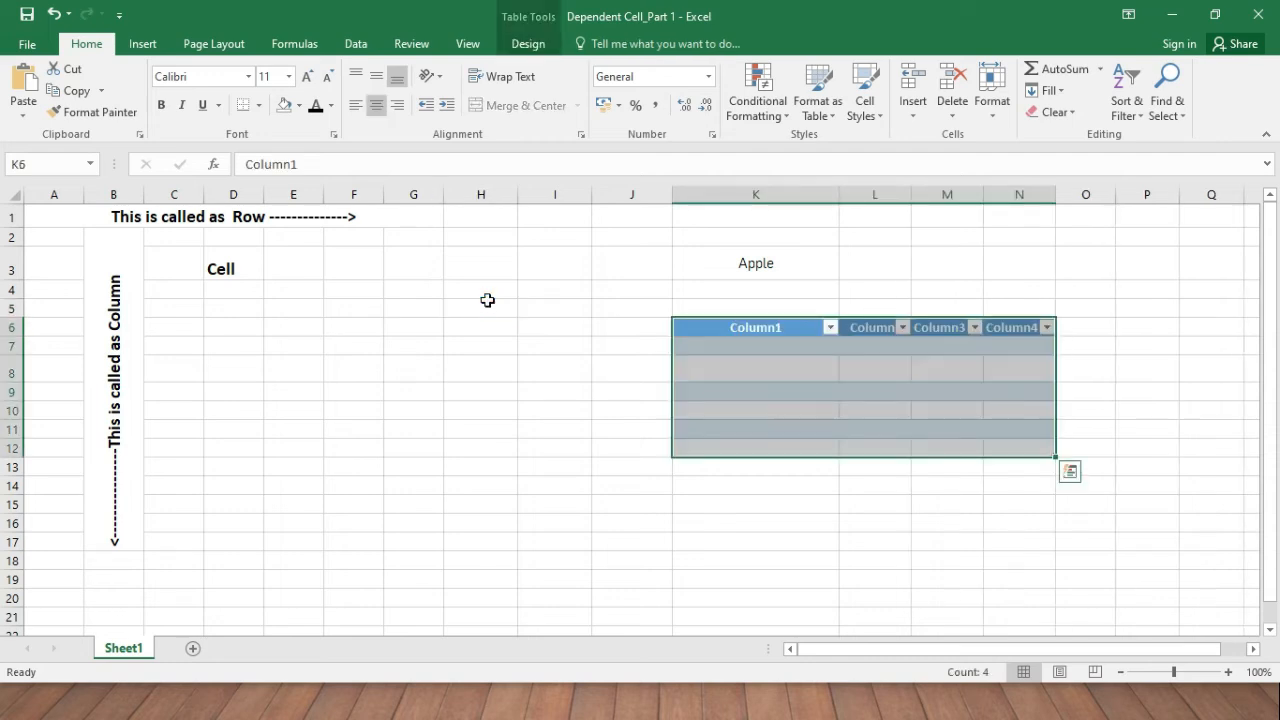
pyautogui.hotkey('ctrl', 'z')
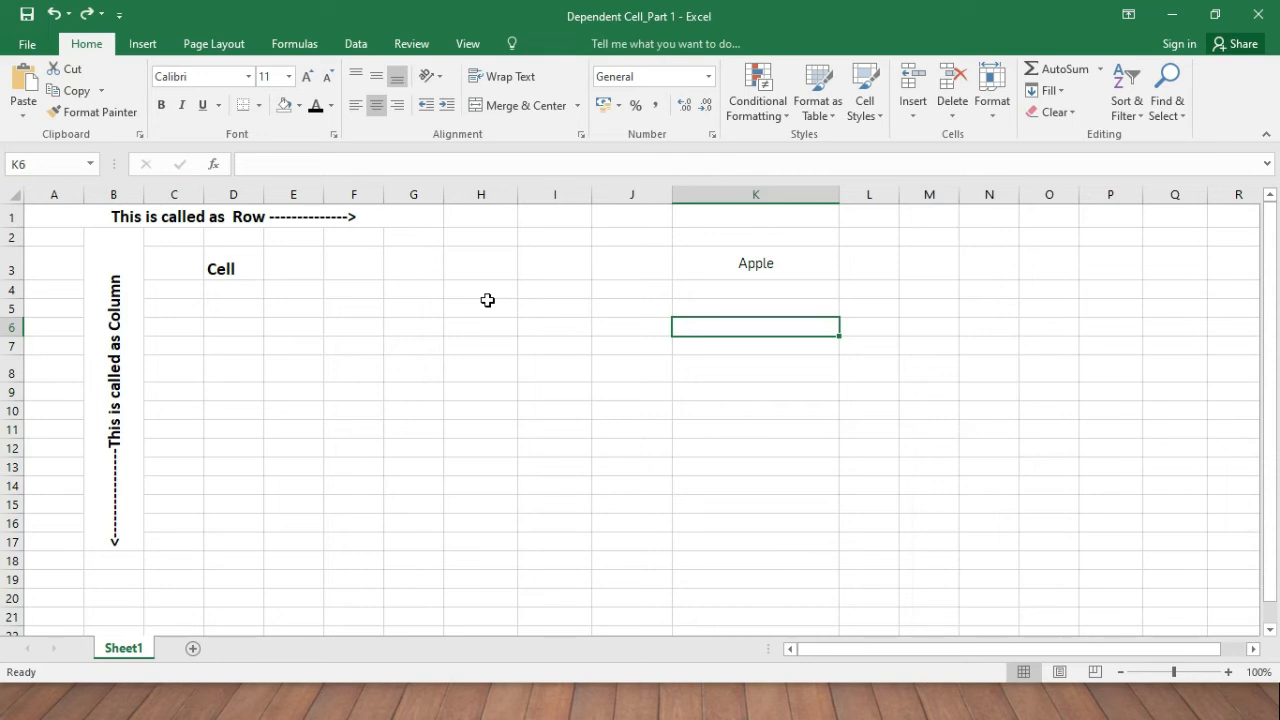
pyautogui.hotkey('ctrl', 'y')
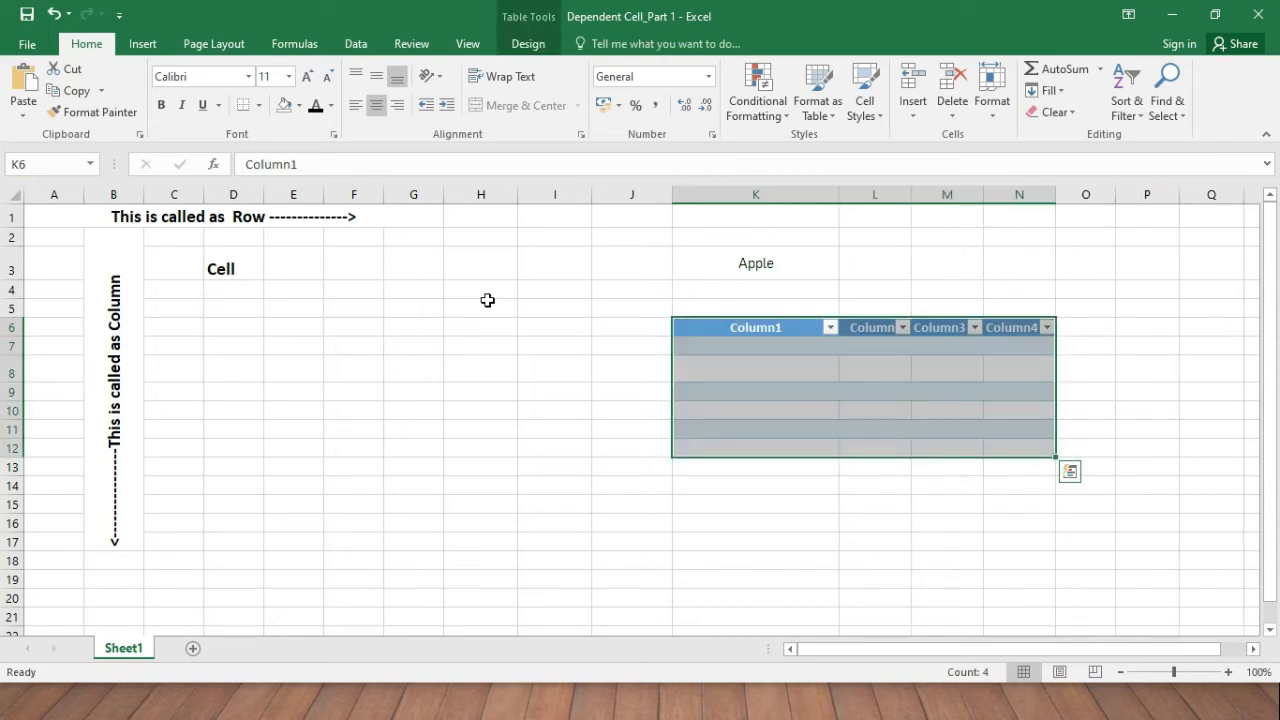
pyautogui.hotkey('ctrl', 'z')
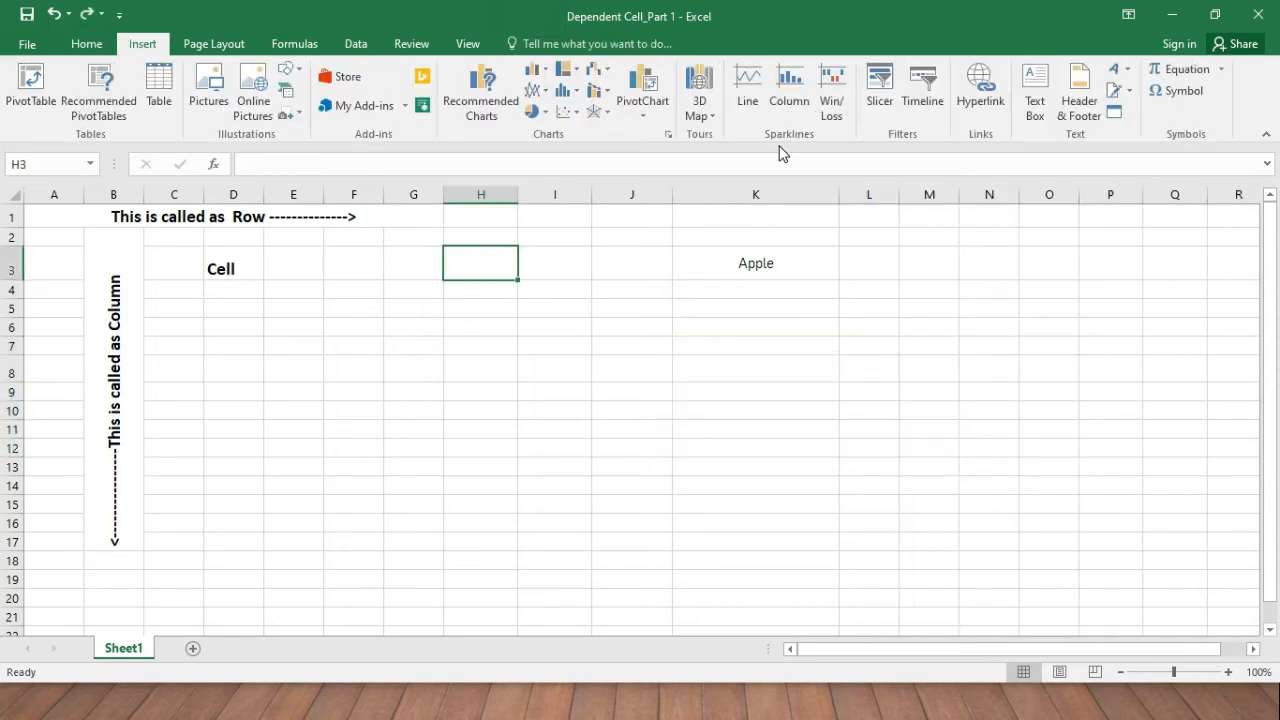
# Pick the Insert Text Box tool so a new box can be drawn on the sheet.
pyautogui.press('alt')
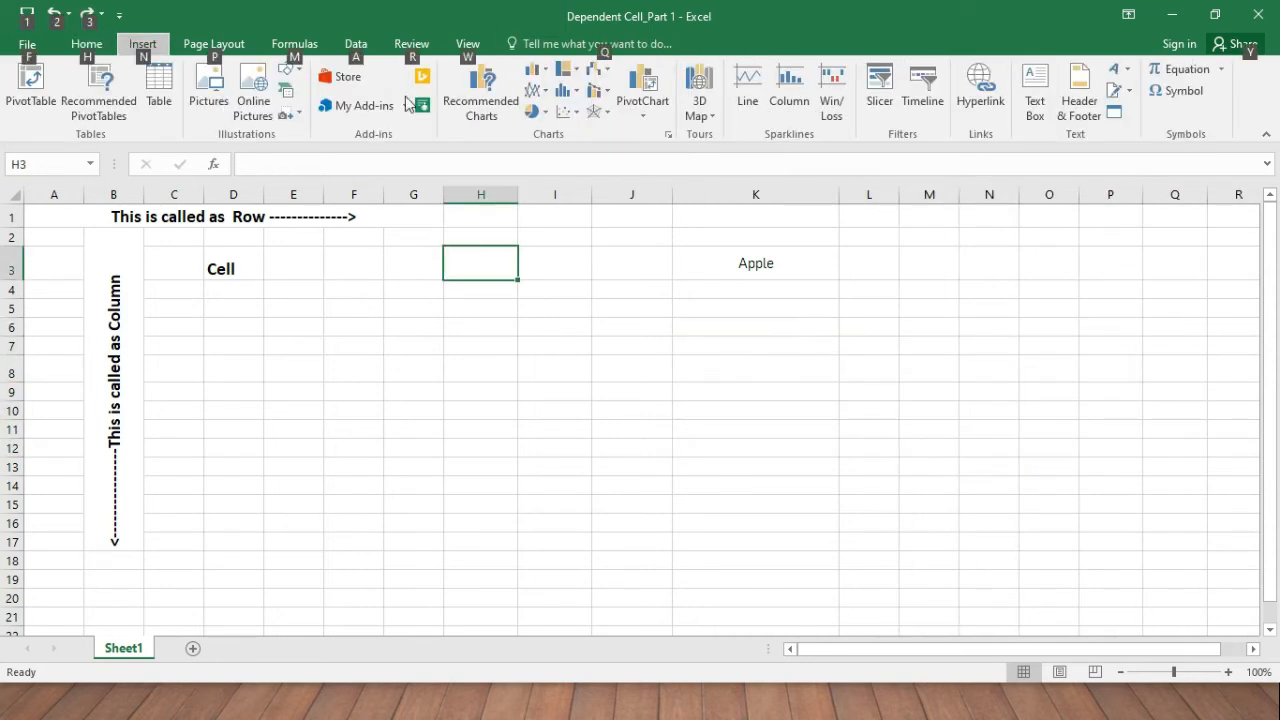
pyautogui.click(586, 277)
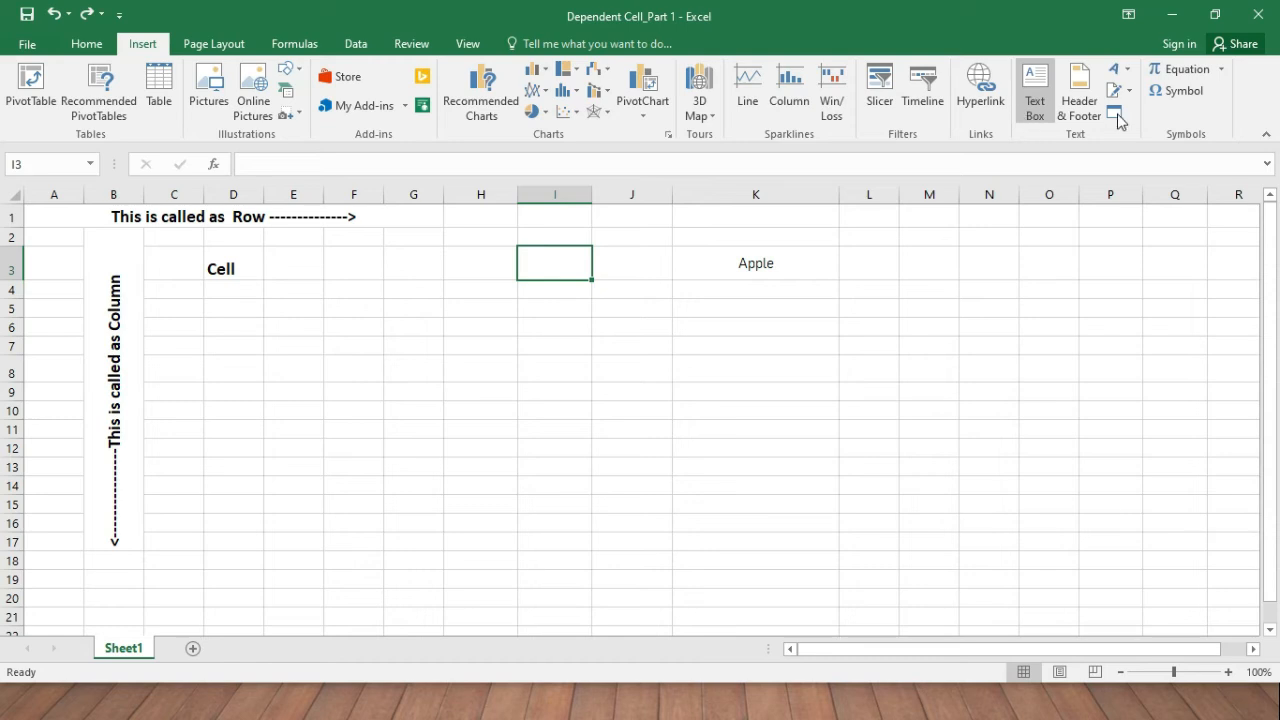
pyautogui.click(1041, 122)
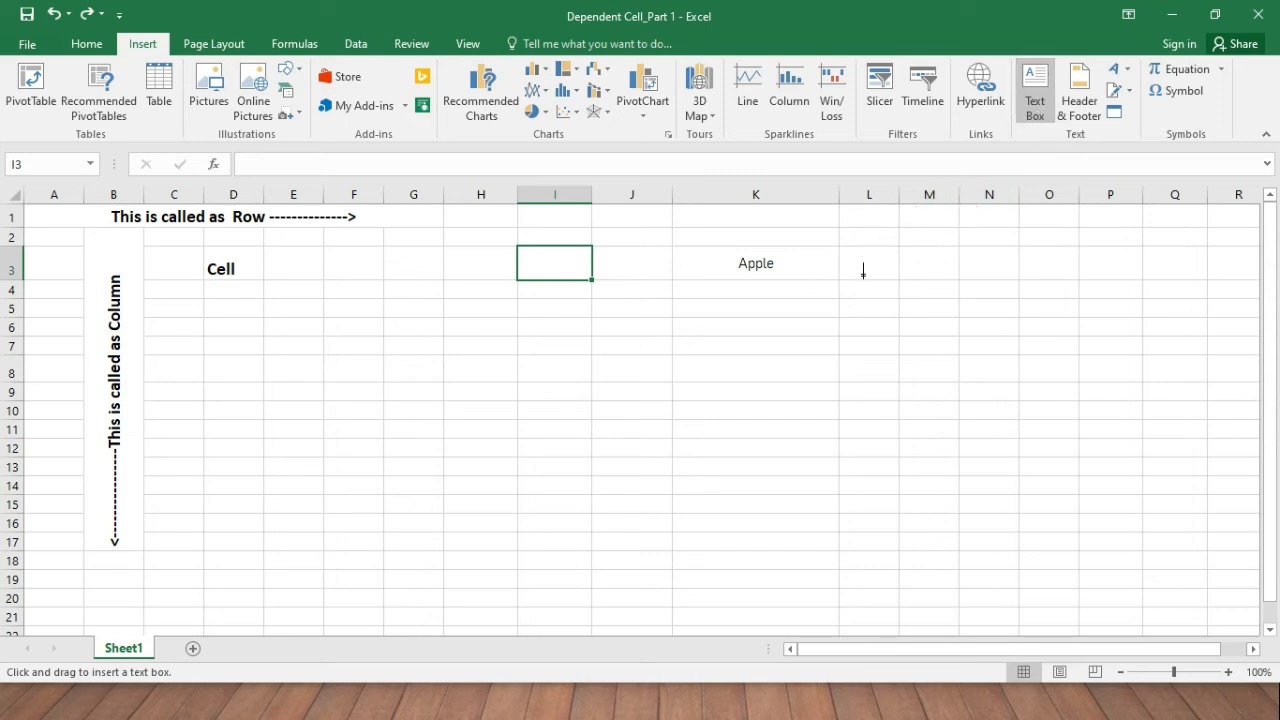
# Draw a text box from L3 to about N7 and select its Apple text.
pyautogui.moveTo(865, 261); pyautogui.dragTo(991, 343)
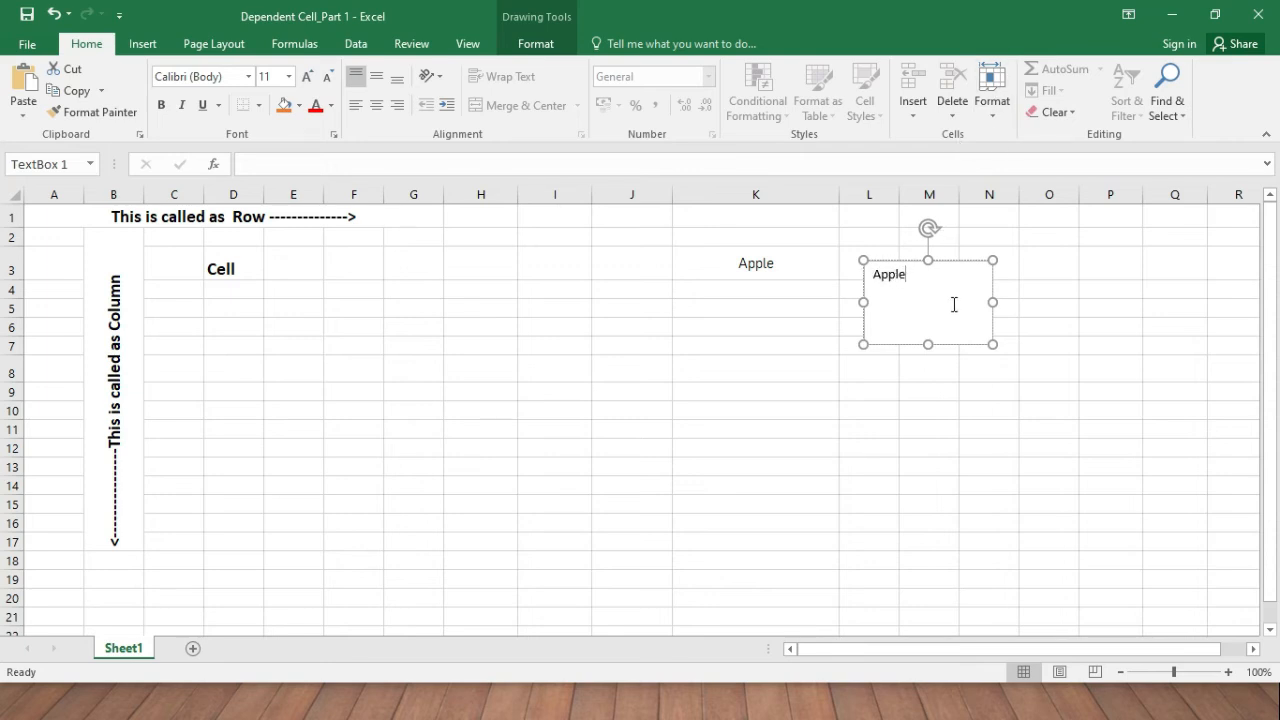
pyautogui.click(733, 291)
pyautogui.click(920, 297)
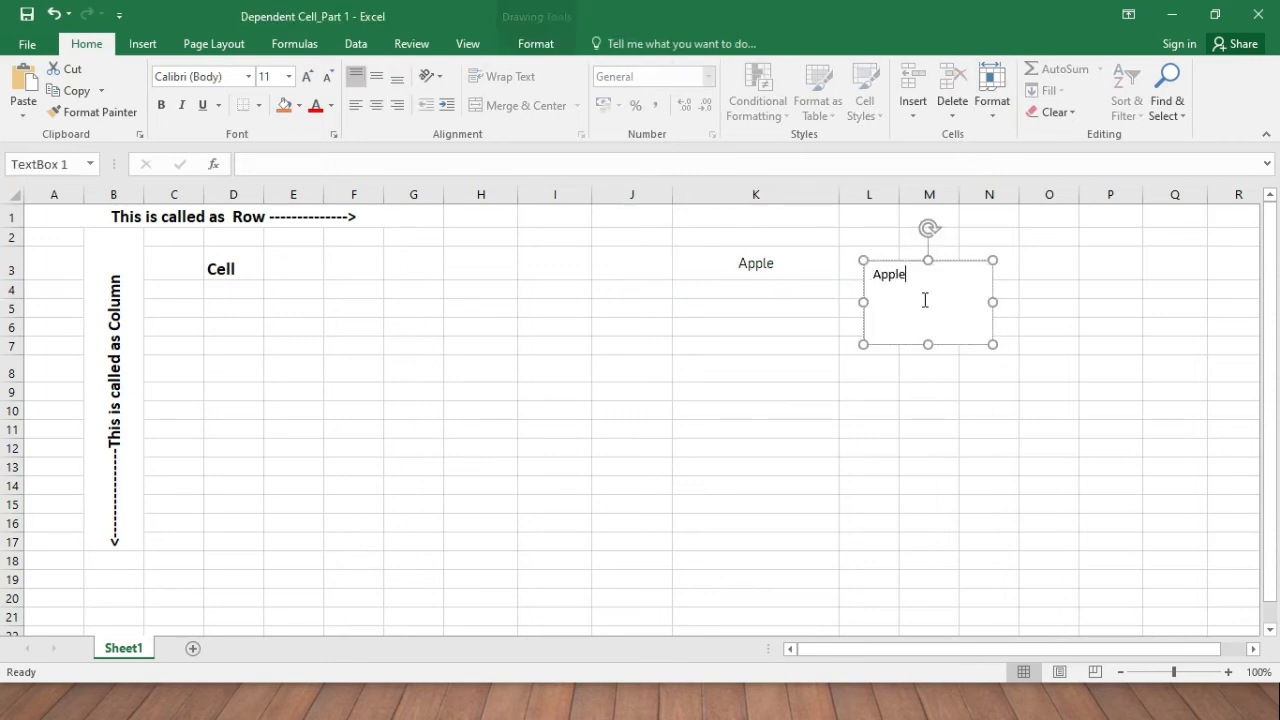
pyautogui.moveTo(908, 274); pyautogui.dragTo(858, 270)
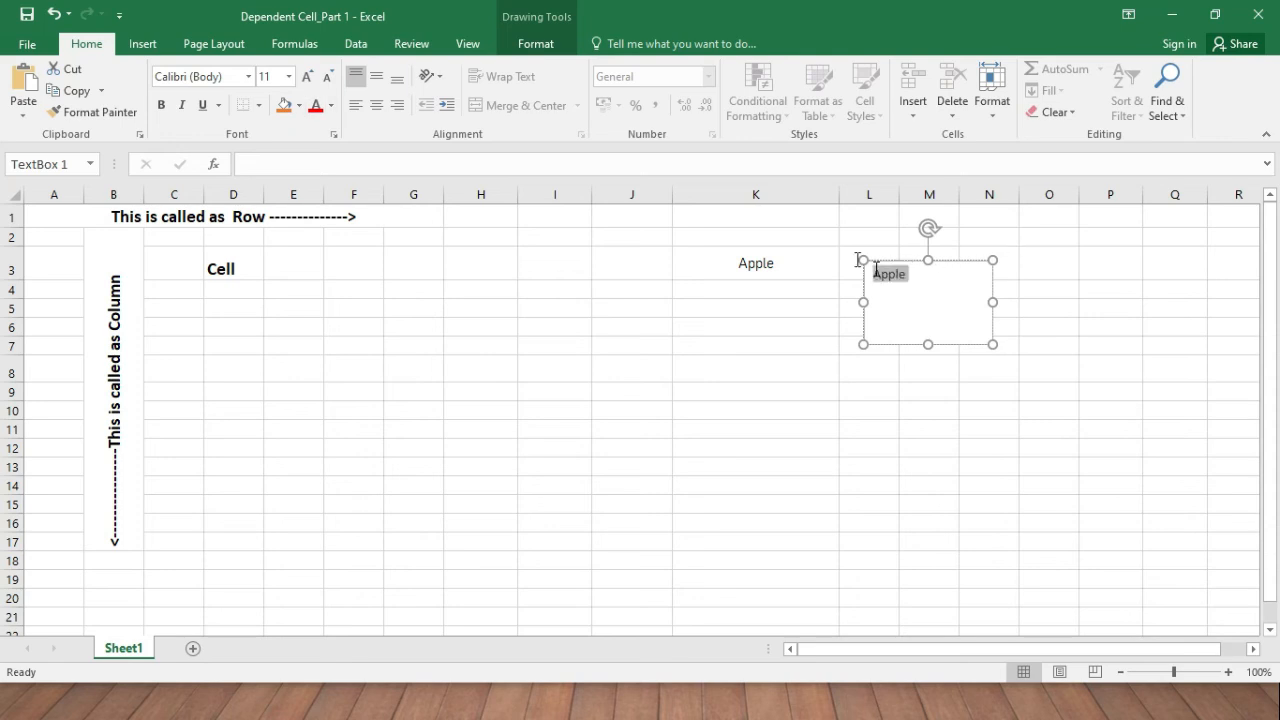
# Set the Apple text to the Algerian font and give the box a light gold fill.
pyautogui.click(248, 76)
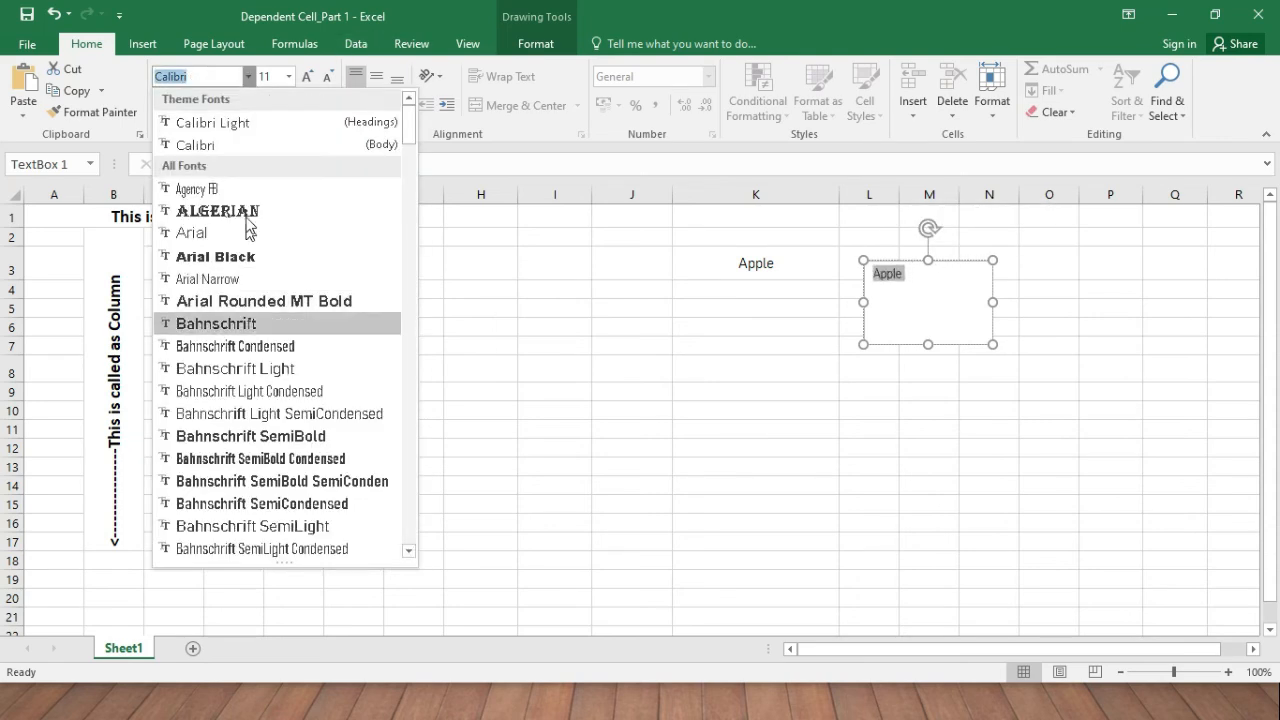
pyautogui.click(246, 214)
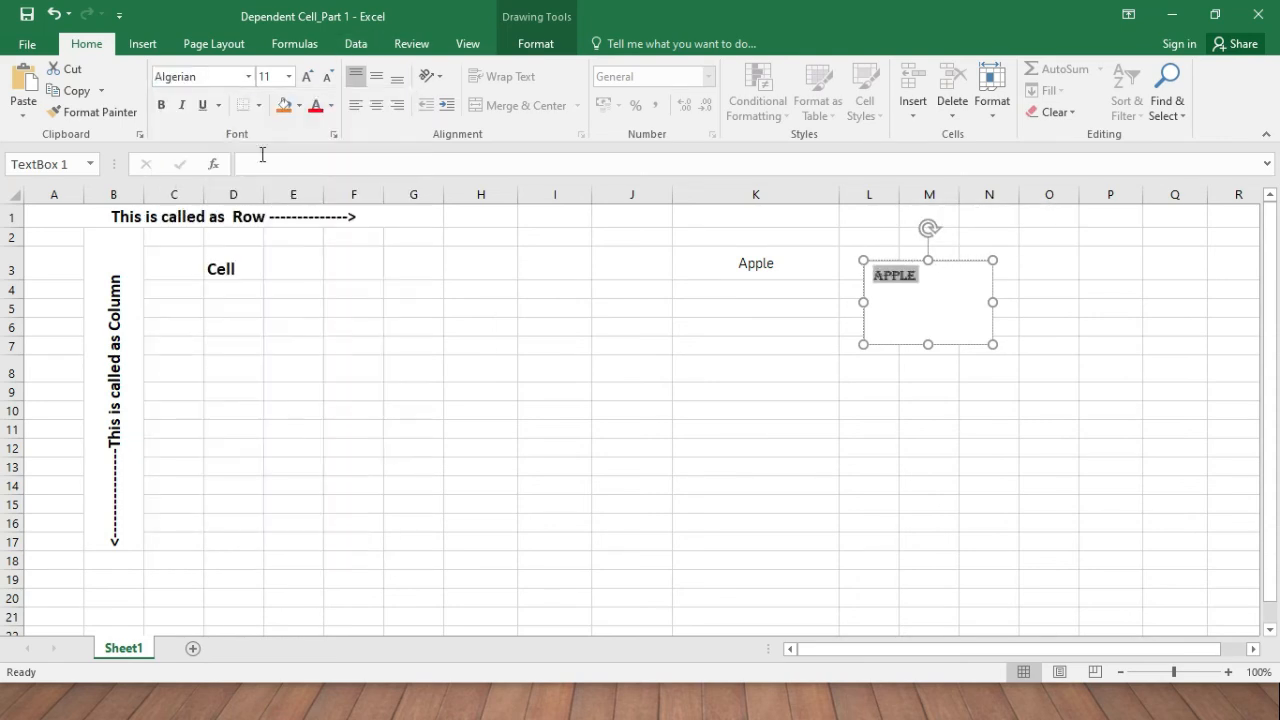
pyautogui.click(299, 106)
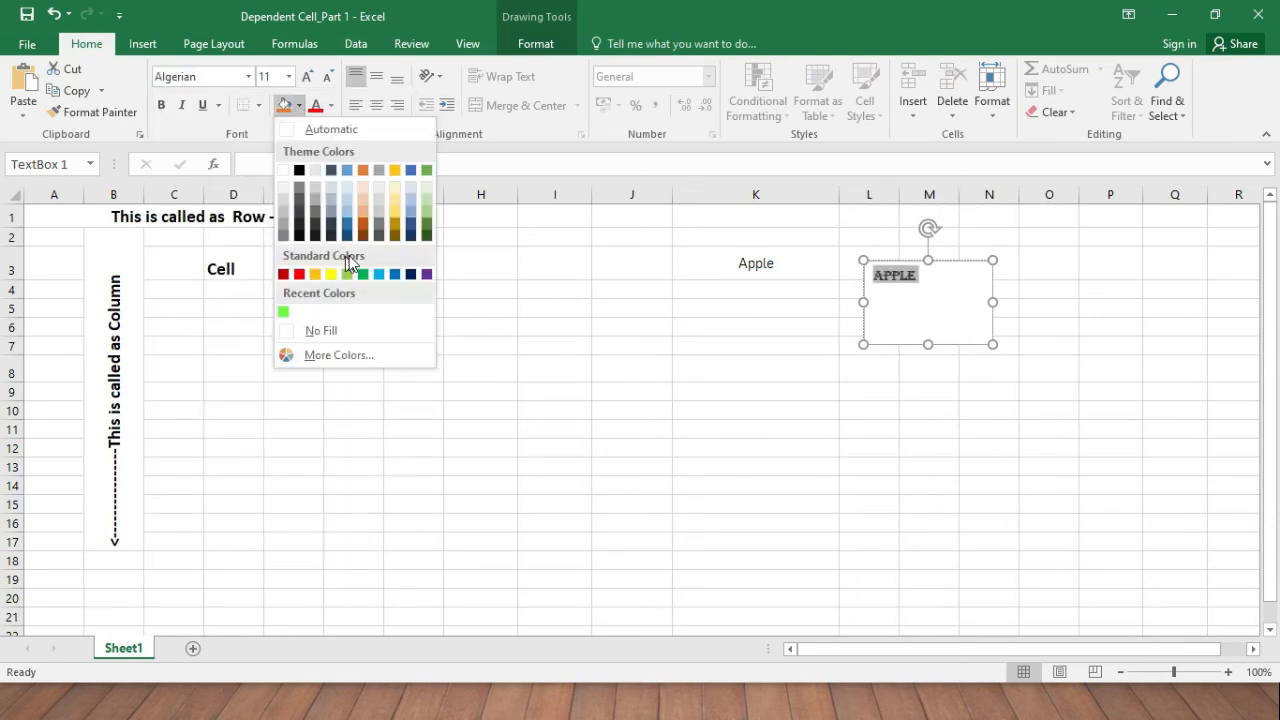
pyautogui.click(397, 196)
# Colour the APPLE text green and increase its font size to 20.
pyautogui.click(331, 106)
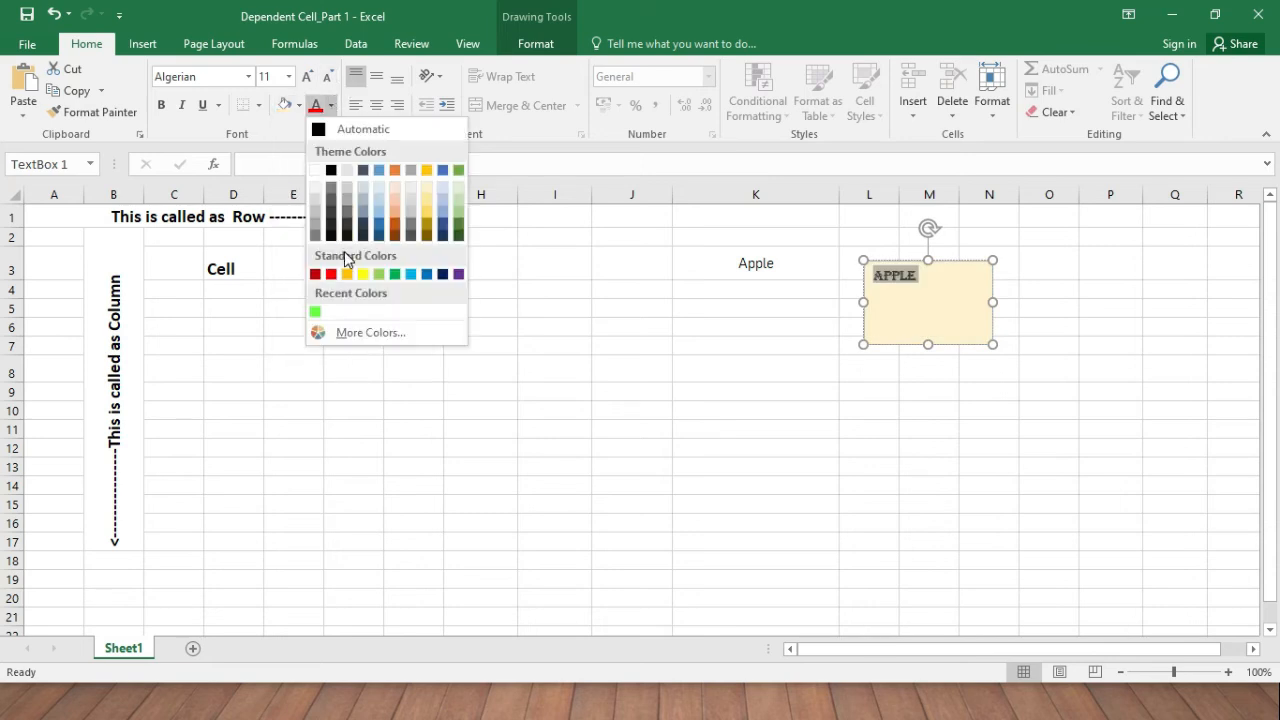
pyautogui.click(394, 276)
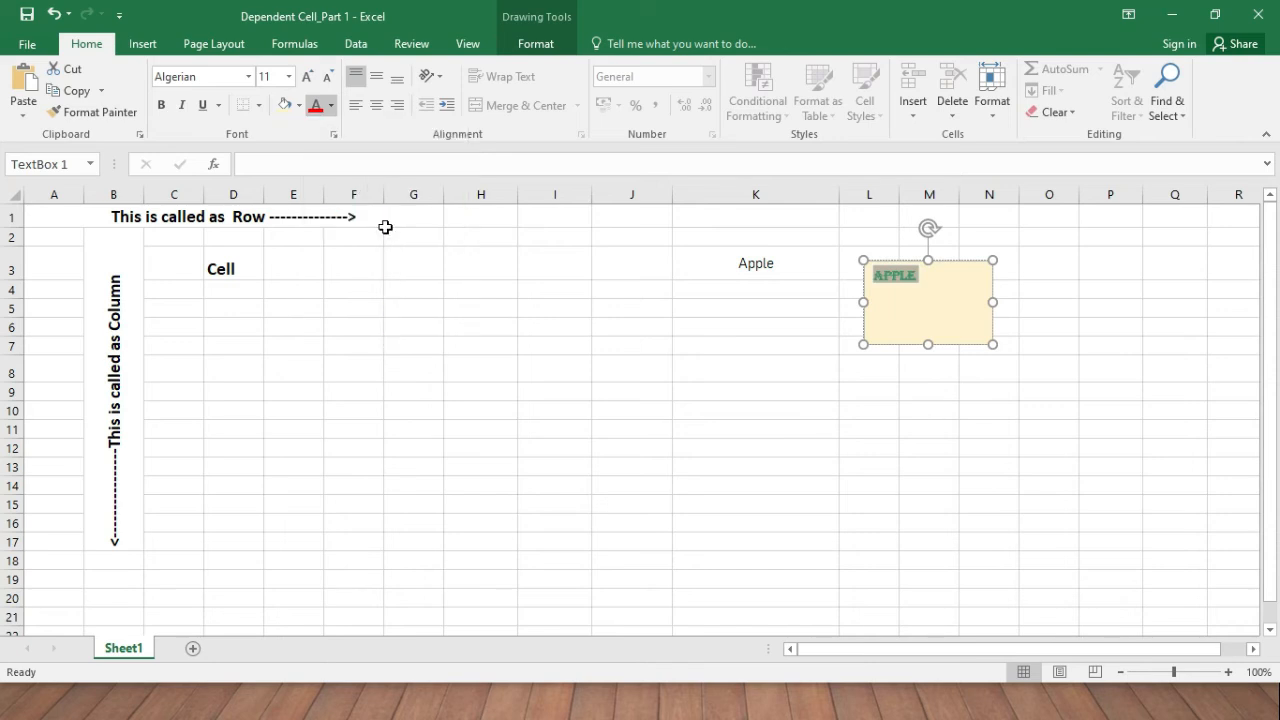
pyautogui.click(310, 77)
pyautogui.click(310, 77)
pyautogui.click(310, 77)
pyautogui.click(310, 77)
pyautogui.click(310, 77)
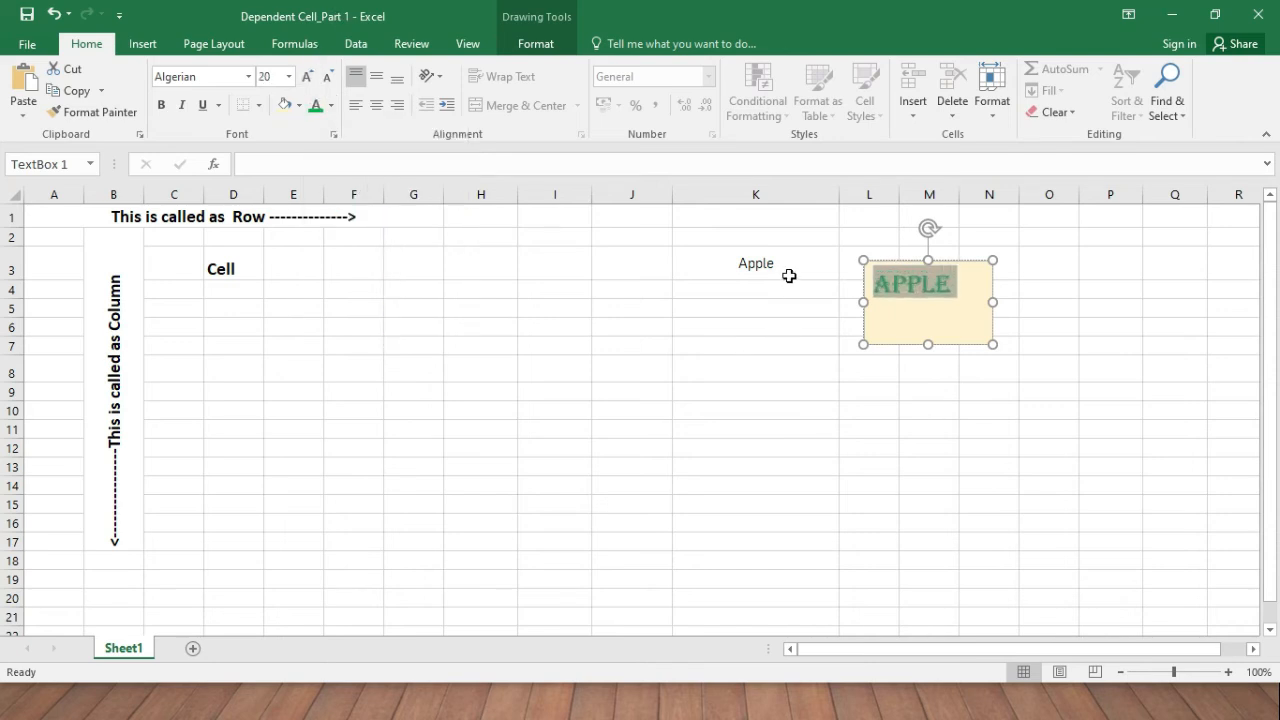
pyautogui.click(805, 316)
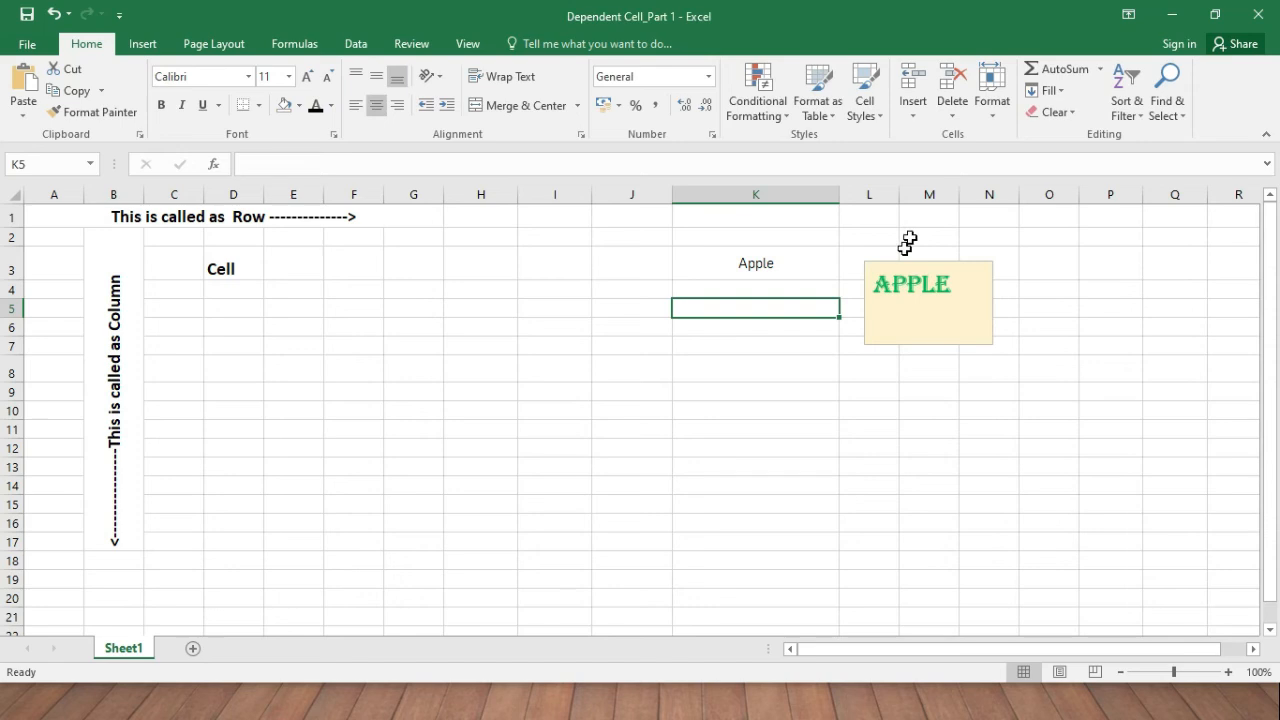
# Centre the APPLE text horizontally and vertically inside its text box.
pyautogui.click(785, 269)
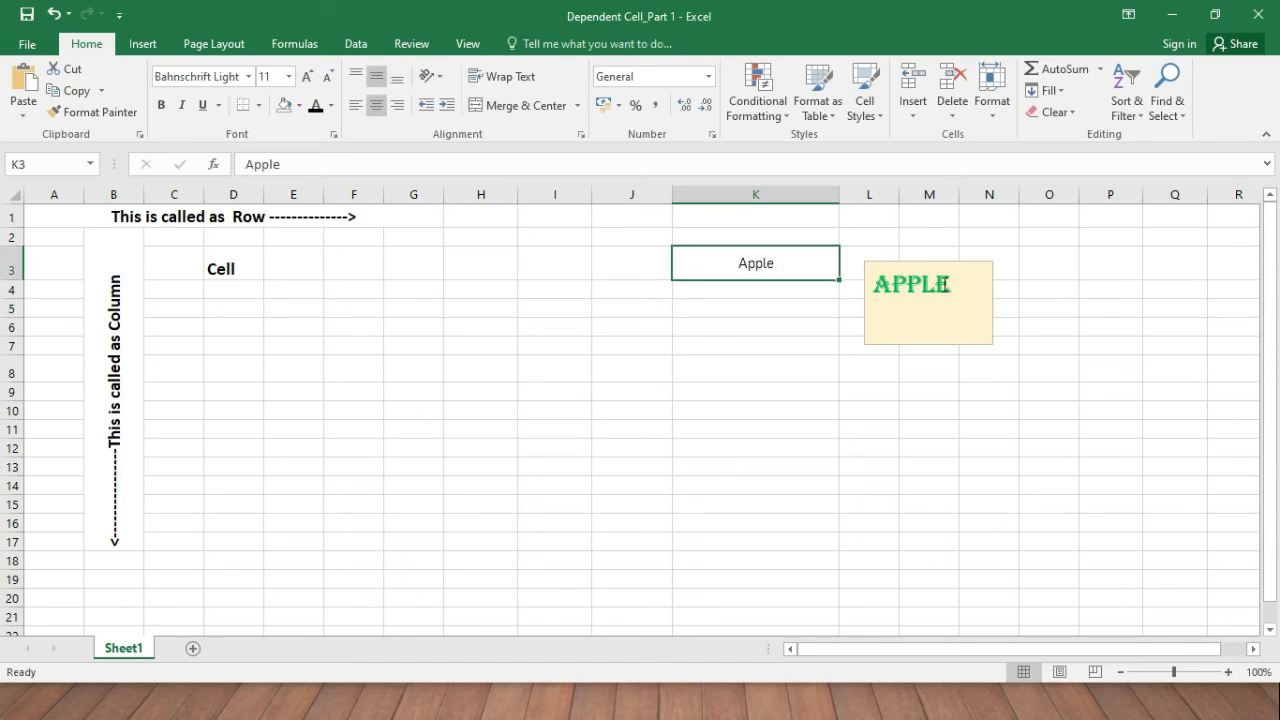
pyautogui.click(938, 283)
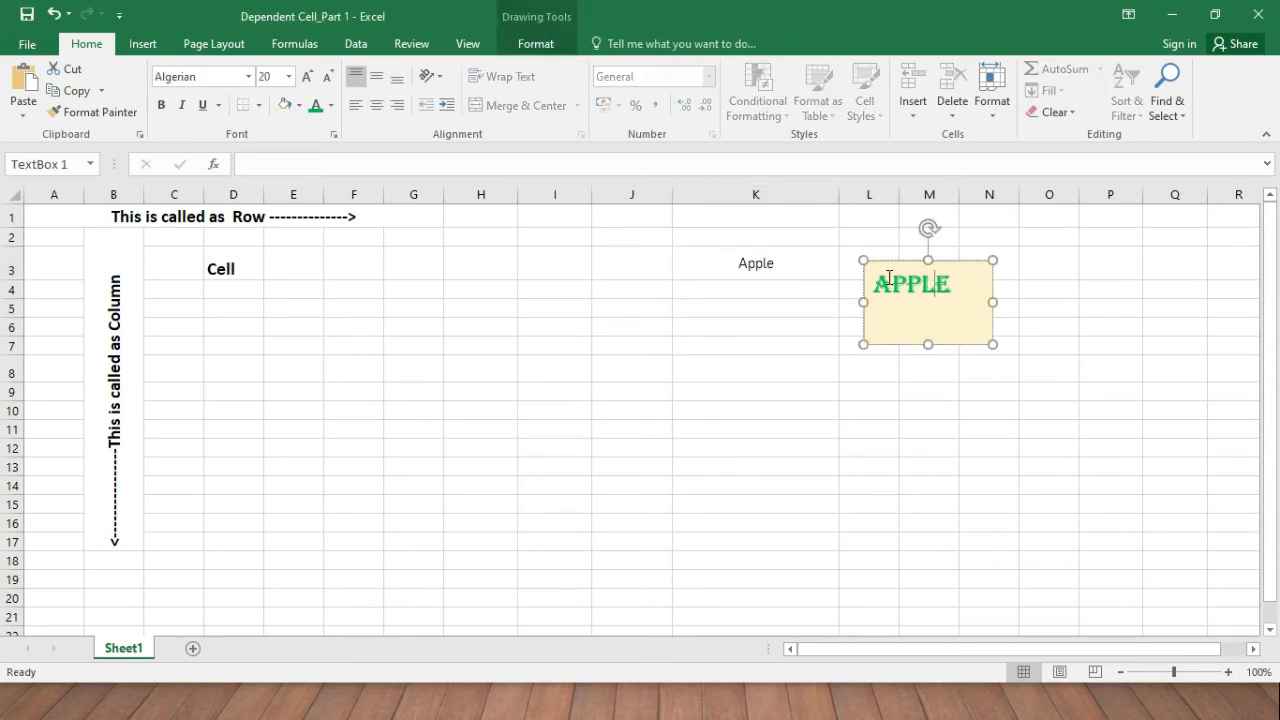
pyautogui.click(965, 261)
pyautogui.click(376, 105)
pyautogui.click(376, 76)
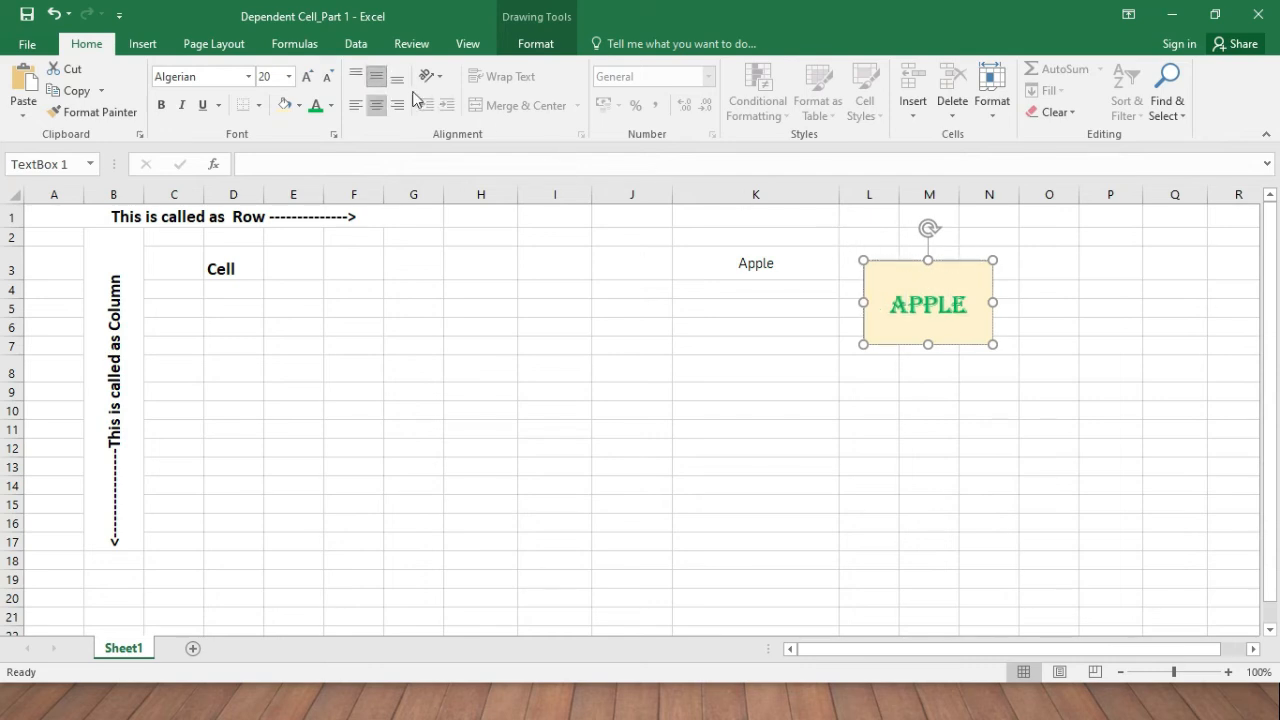
# Drag the APPLE box down and right to about columns N–O, rows 6–10.
pyautogui.click(1092, 307)
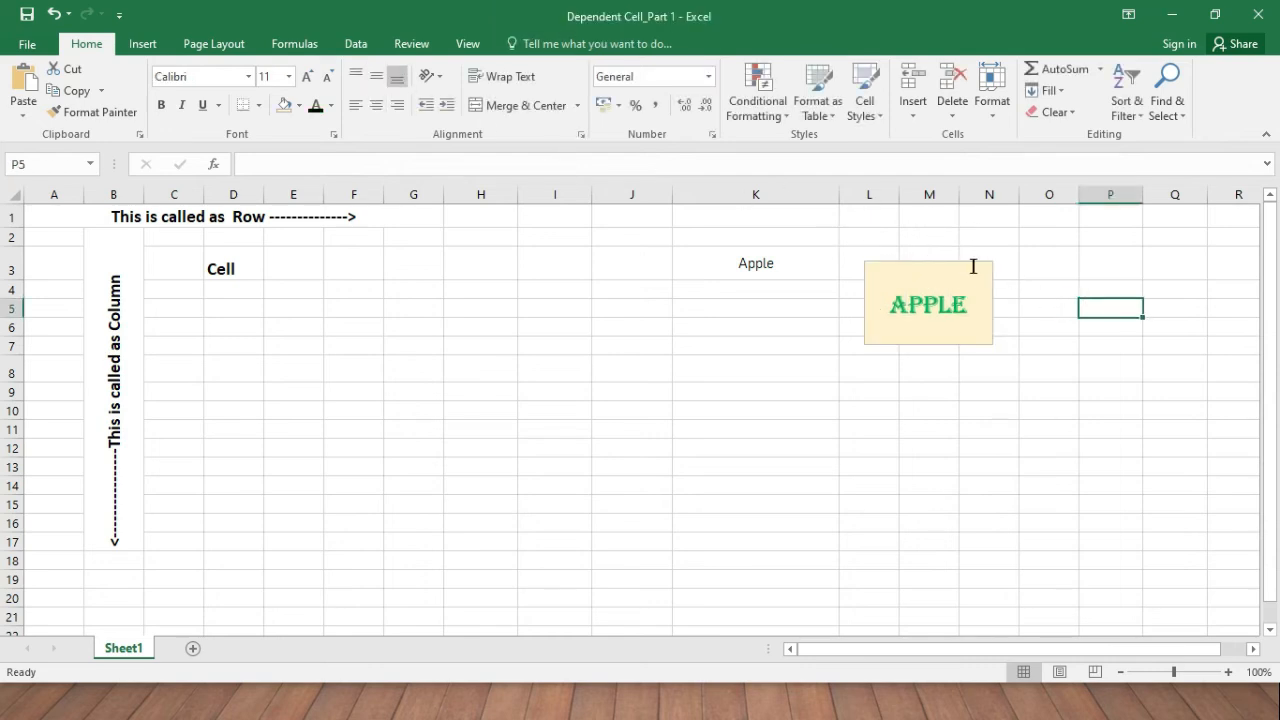
pyautogui.click(972, 268)
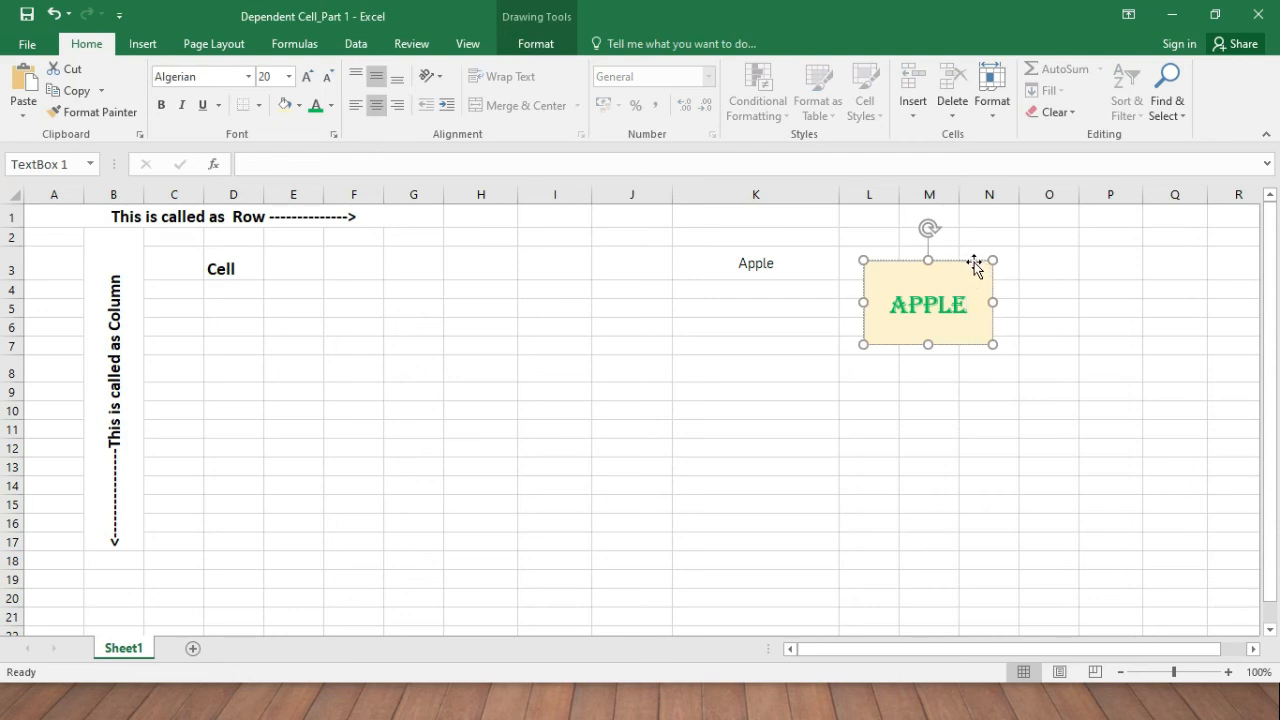
pyautogui.moveTo(977, 262); pyautogui.dragTo(1074, 323)
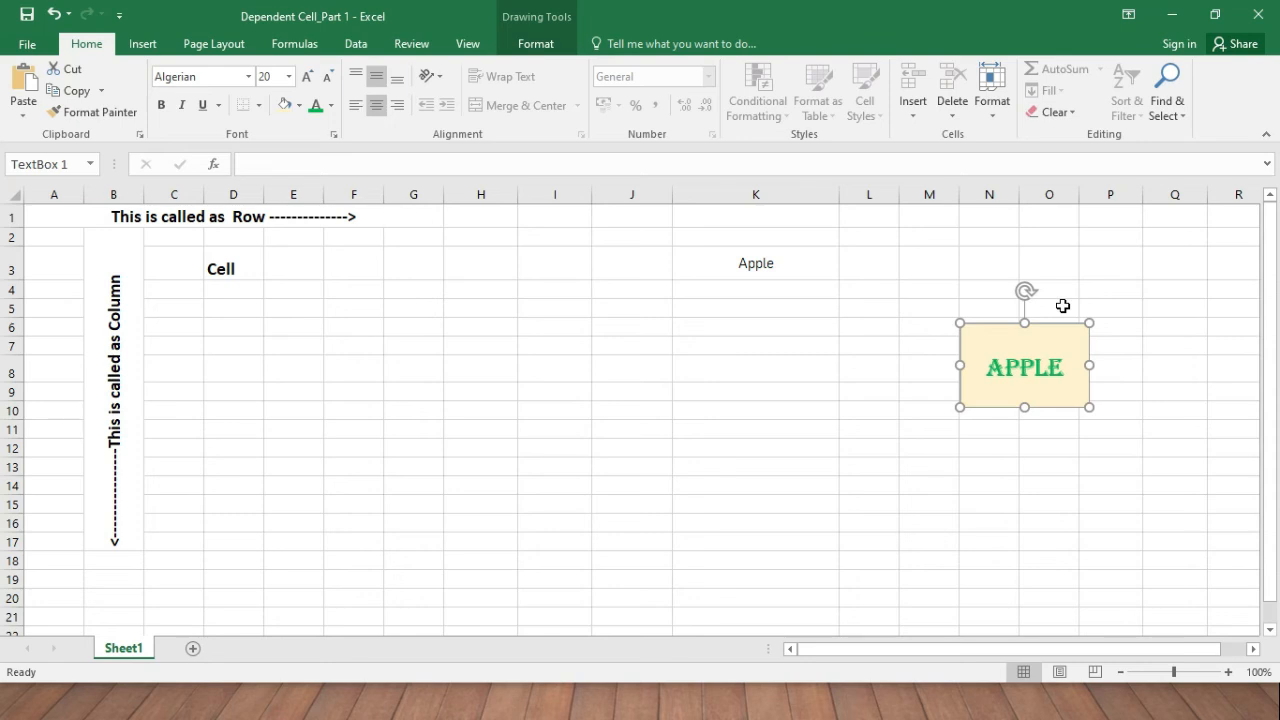
# Browse the Insert, Page Layout, Formulas, Data and Review tabs, peeking at the AutoSum function list.
pyautogui.click(1010, 267)
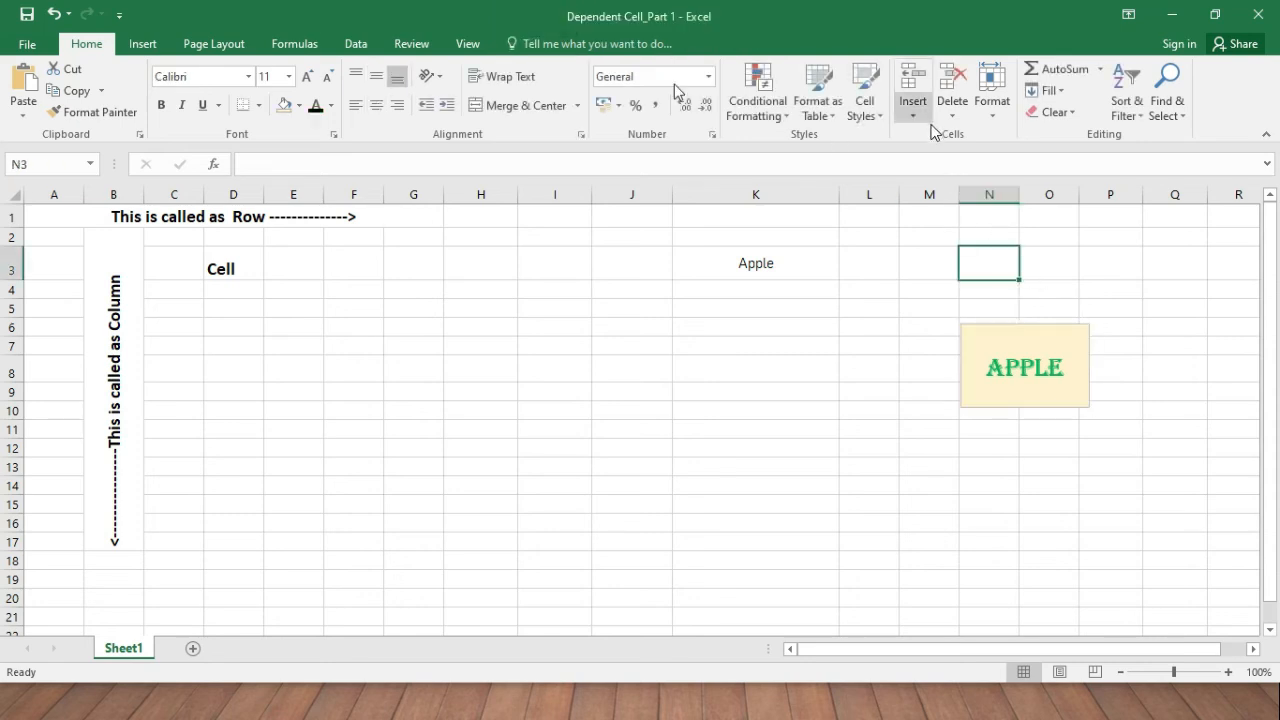
pyautogui.click(156, 50)
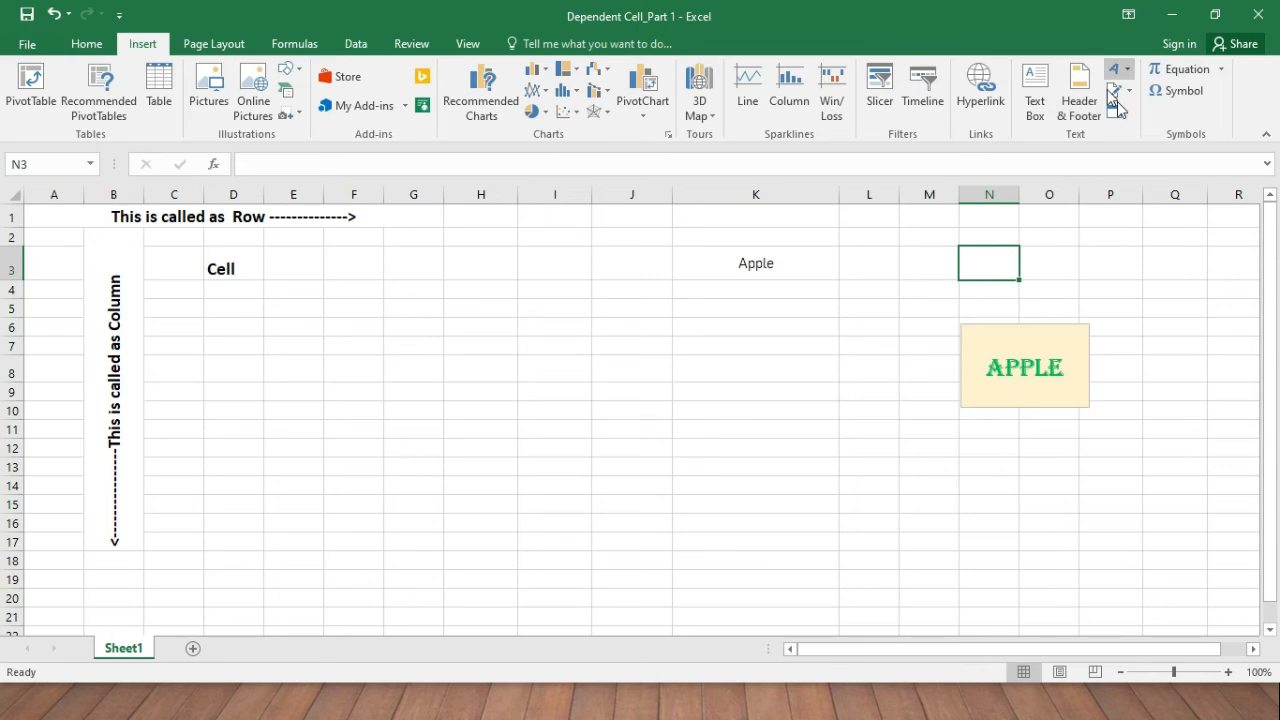
pyautogui.click(212, 48)
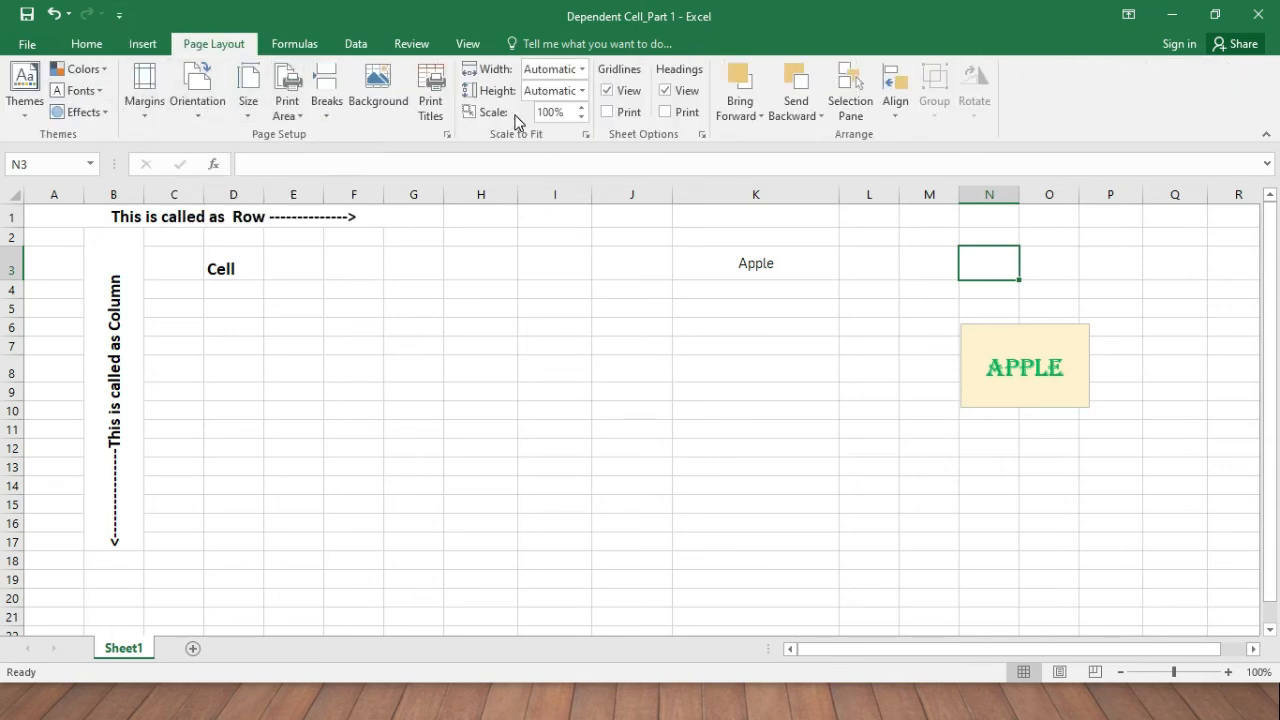
pyautogui.click(294, 44)
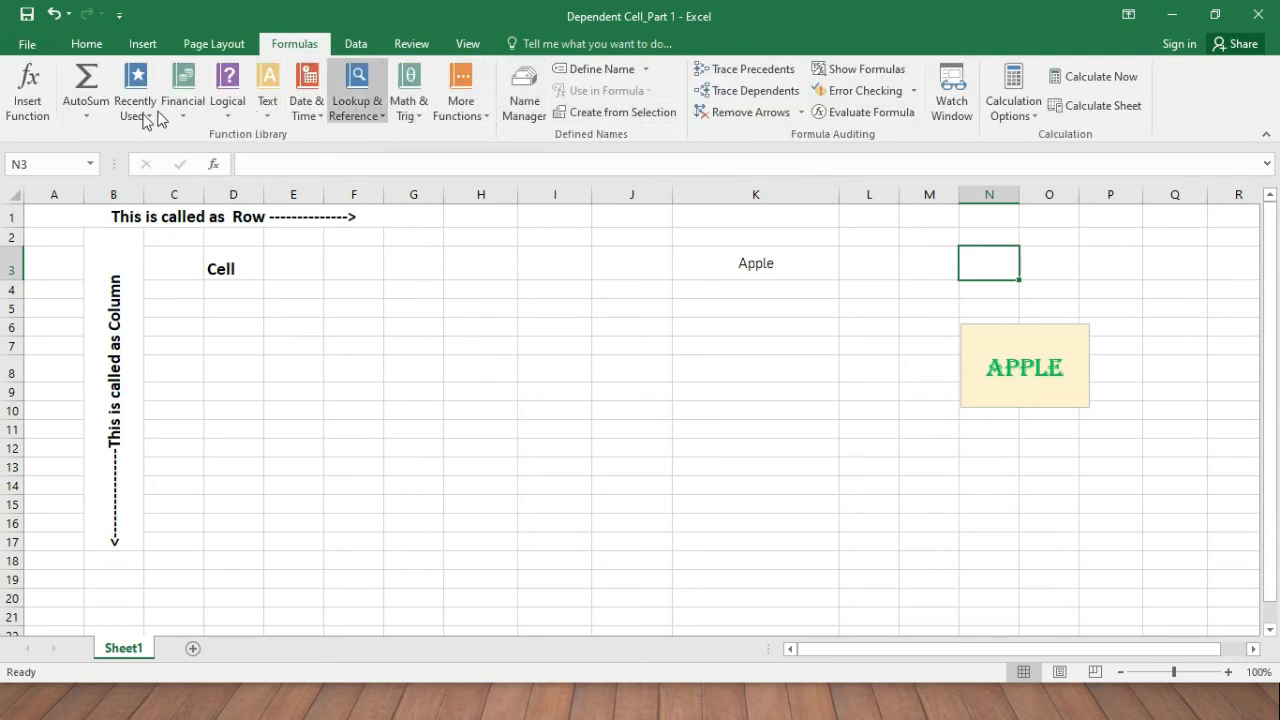
pyautogui.click(85, 115)
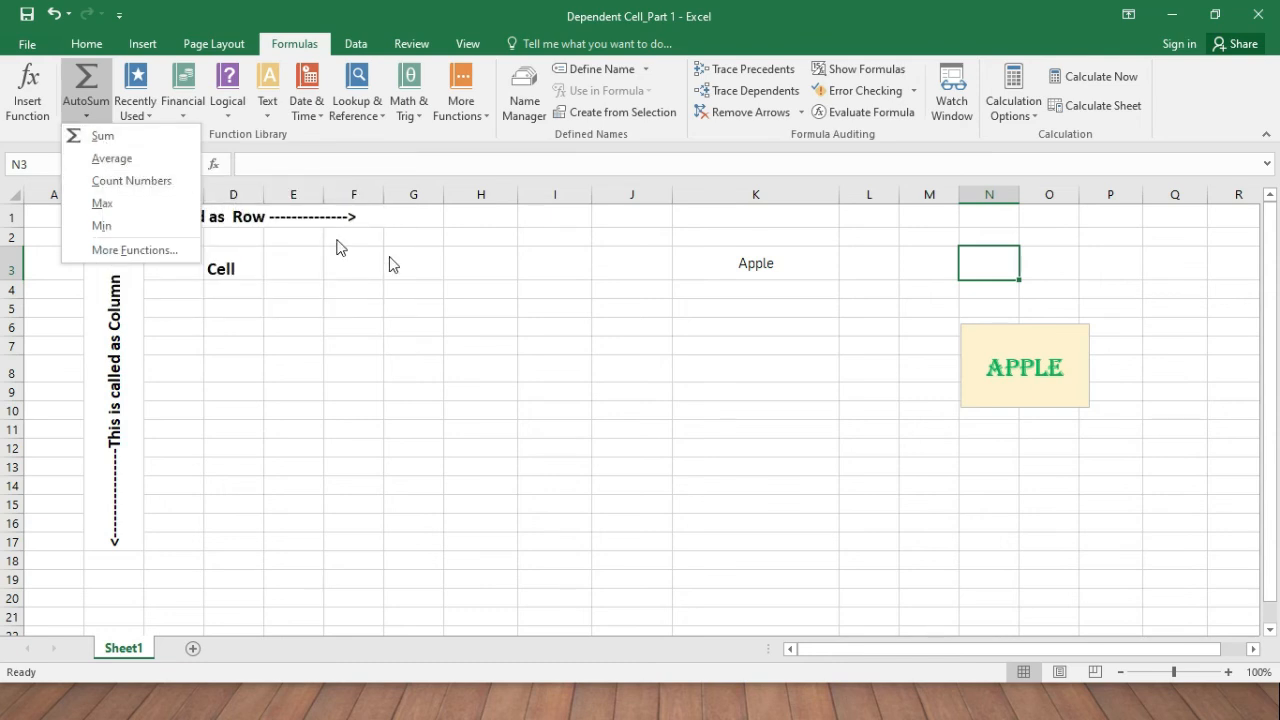
pyautogui.click(474, 321)
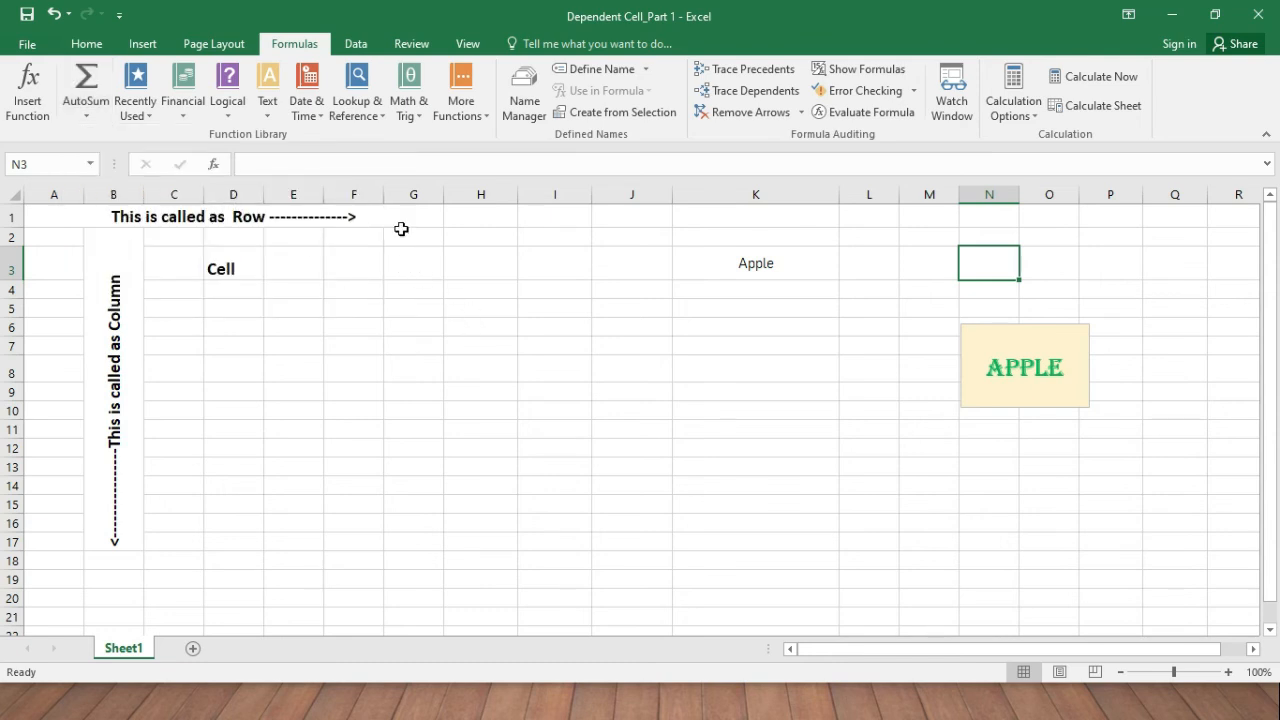
pyautogui.click(368, 50)
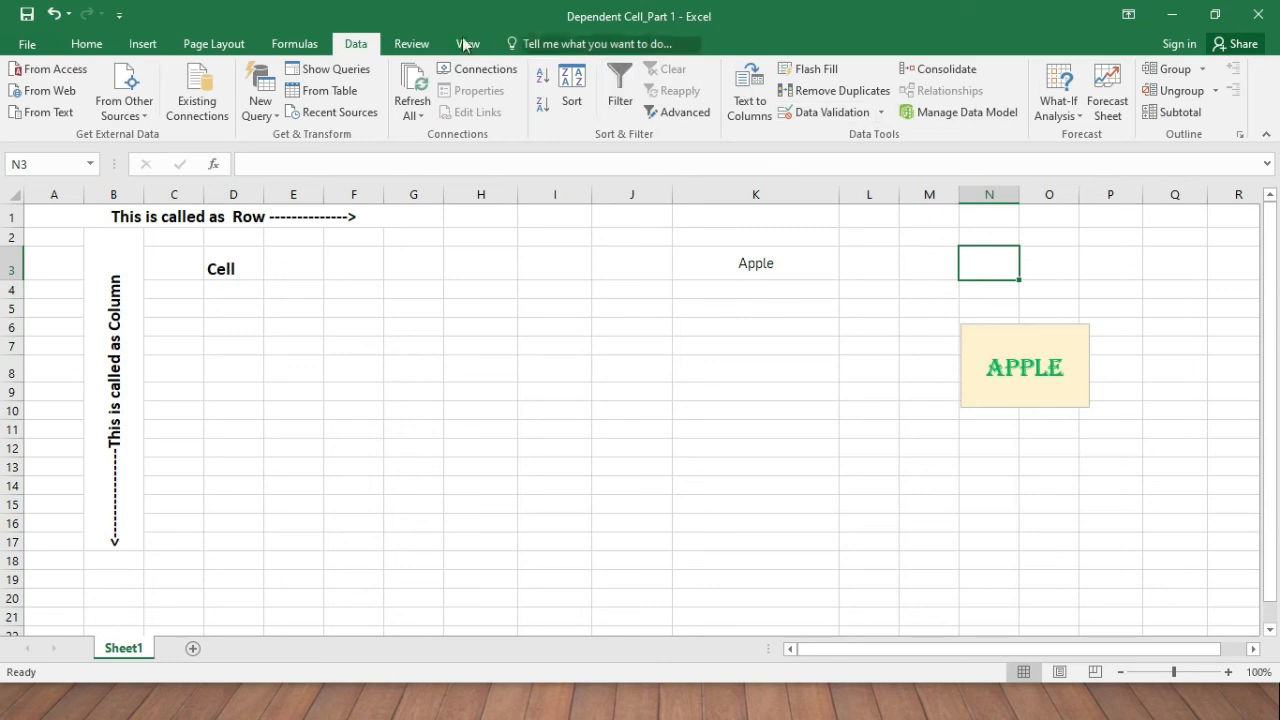
pyautogui.click(424, 51)
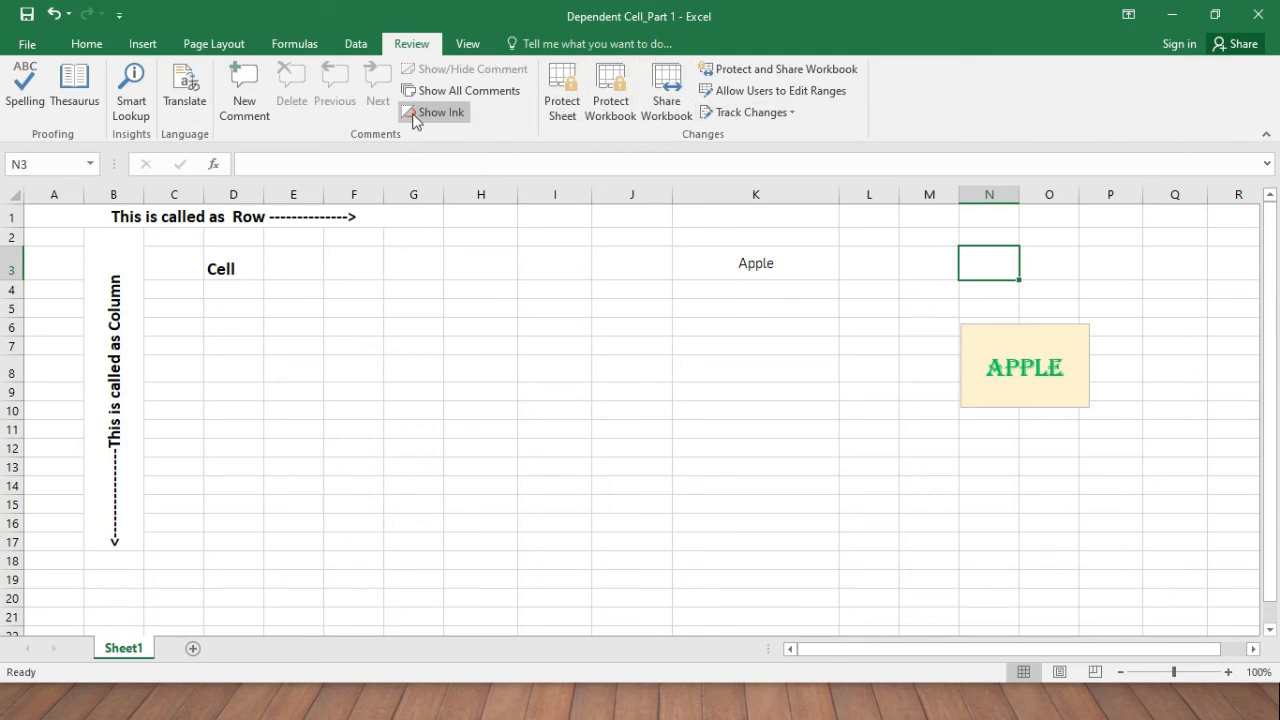
# On the View tab, zoom to 200% then back to 100%, and check Freeze Panes without freezing.
pyautogui.click(470, 43)
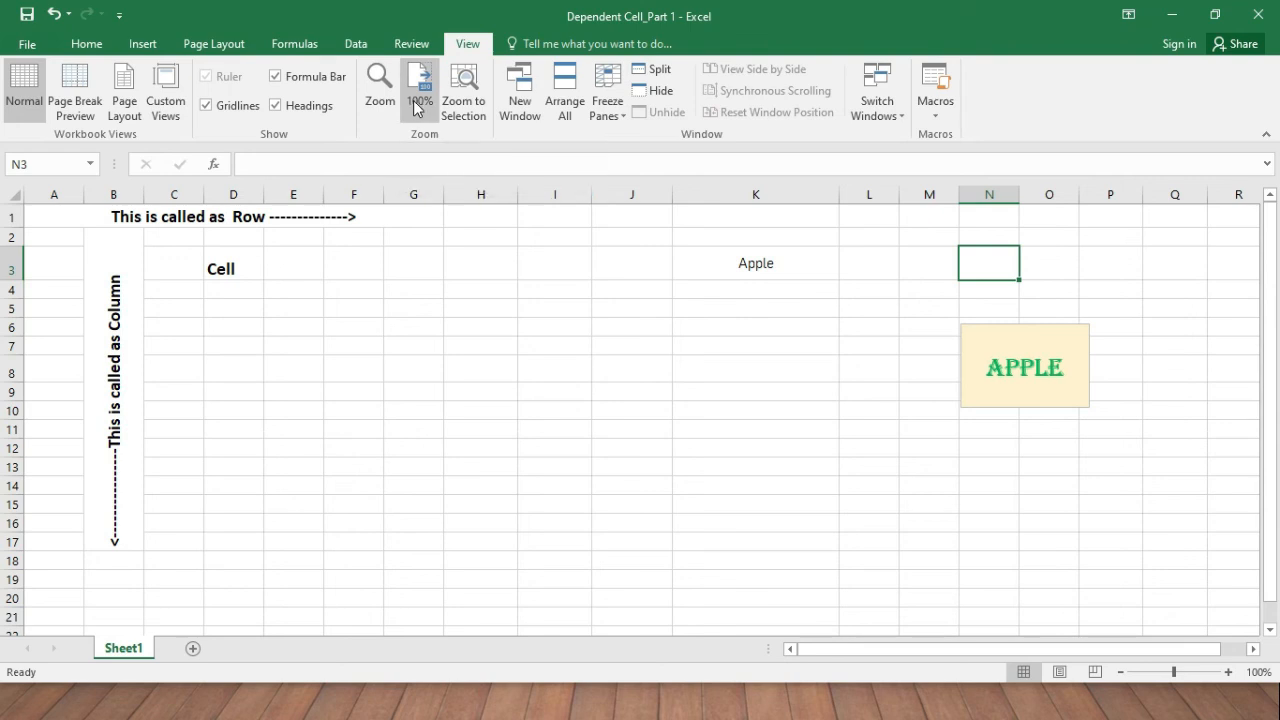
pyautogui.click(379, 92)
pyautogui.click(360, 270)
pyautogui.click(371, 405)
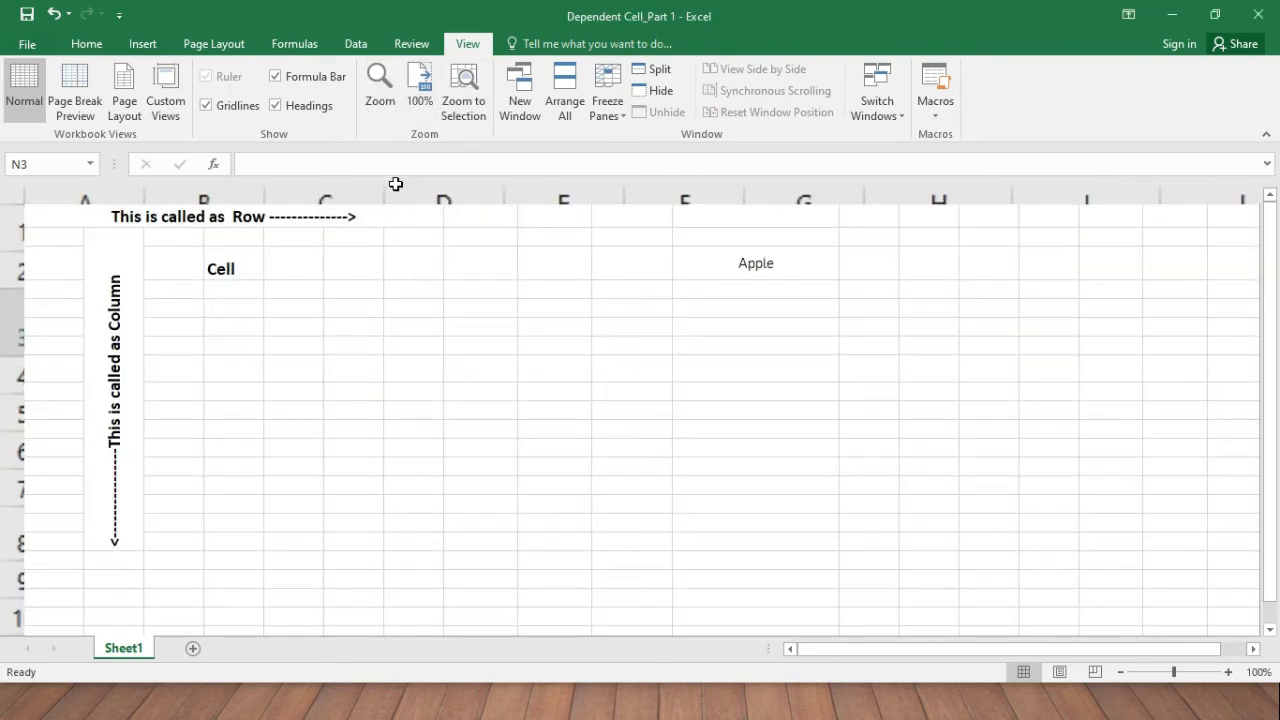
pyautogui.click(418, 106)
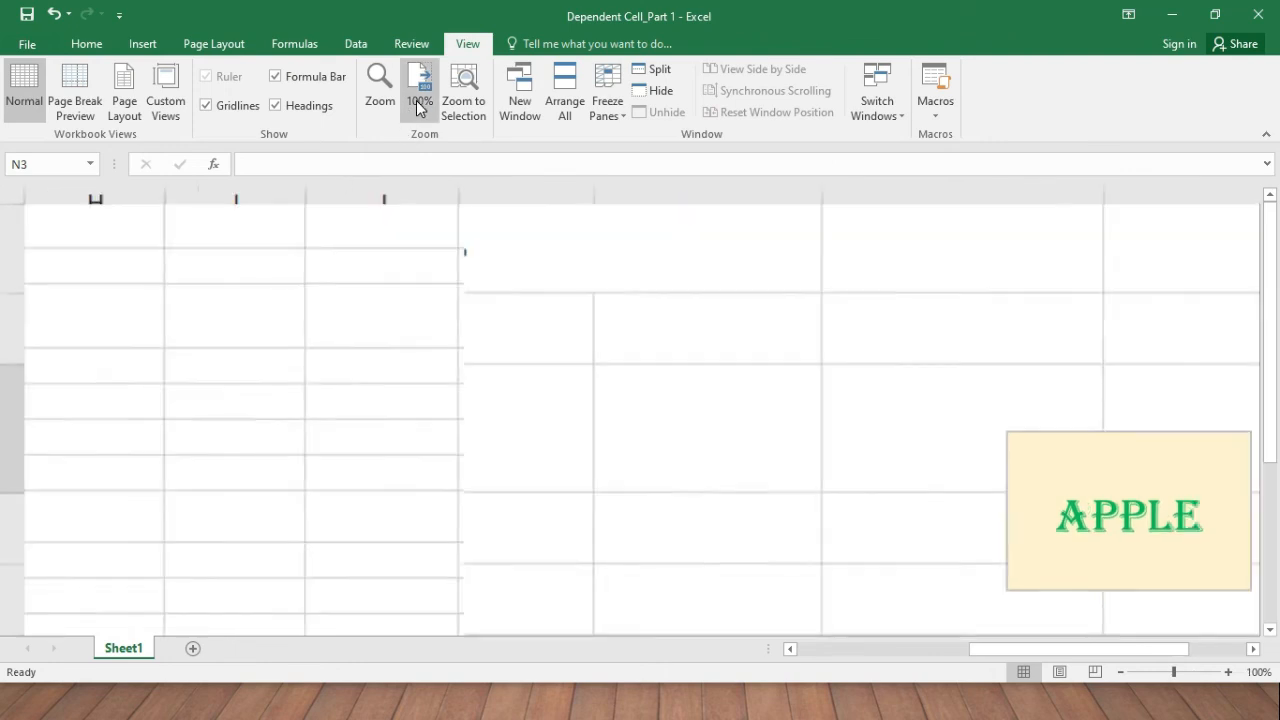
pyautogui.moveTo(905, 647); pyautogui.dragTo(733, 643)
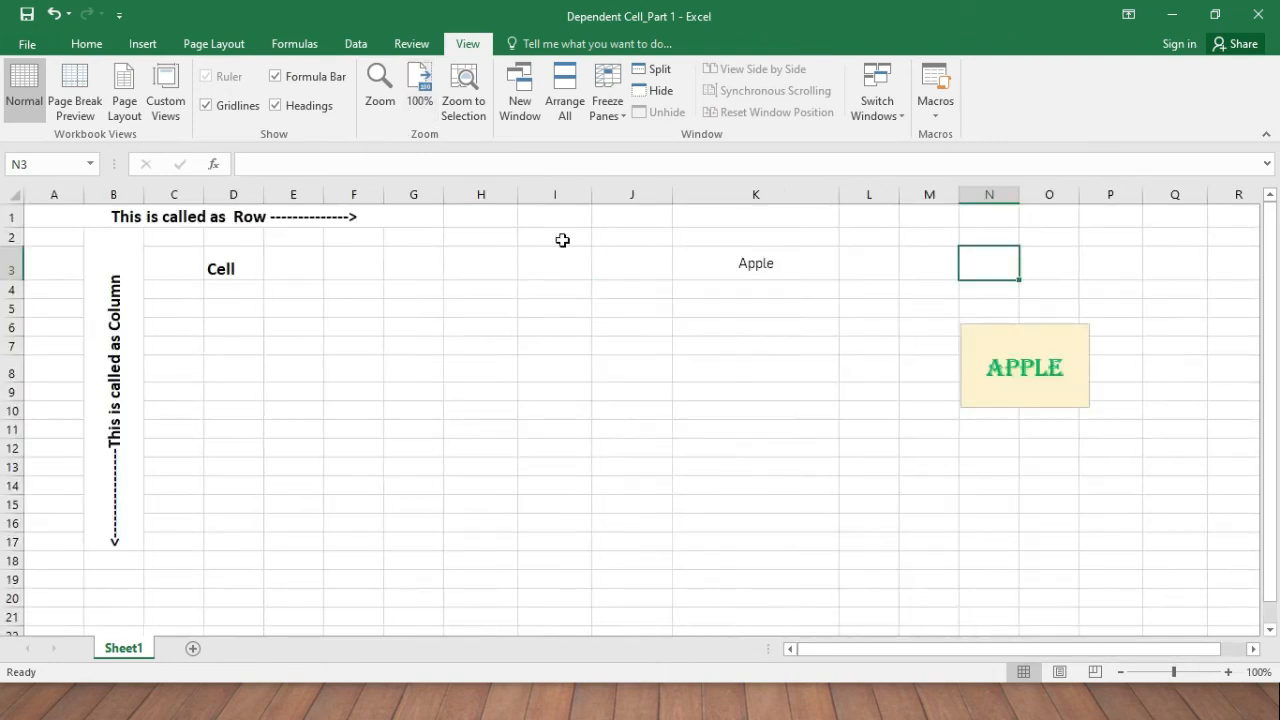
pyautogui.click(612, 117)
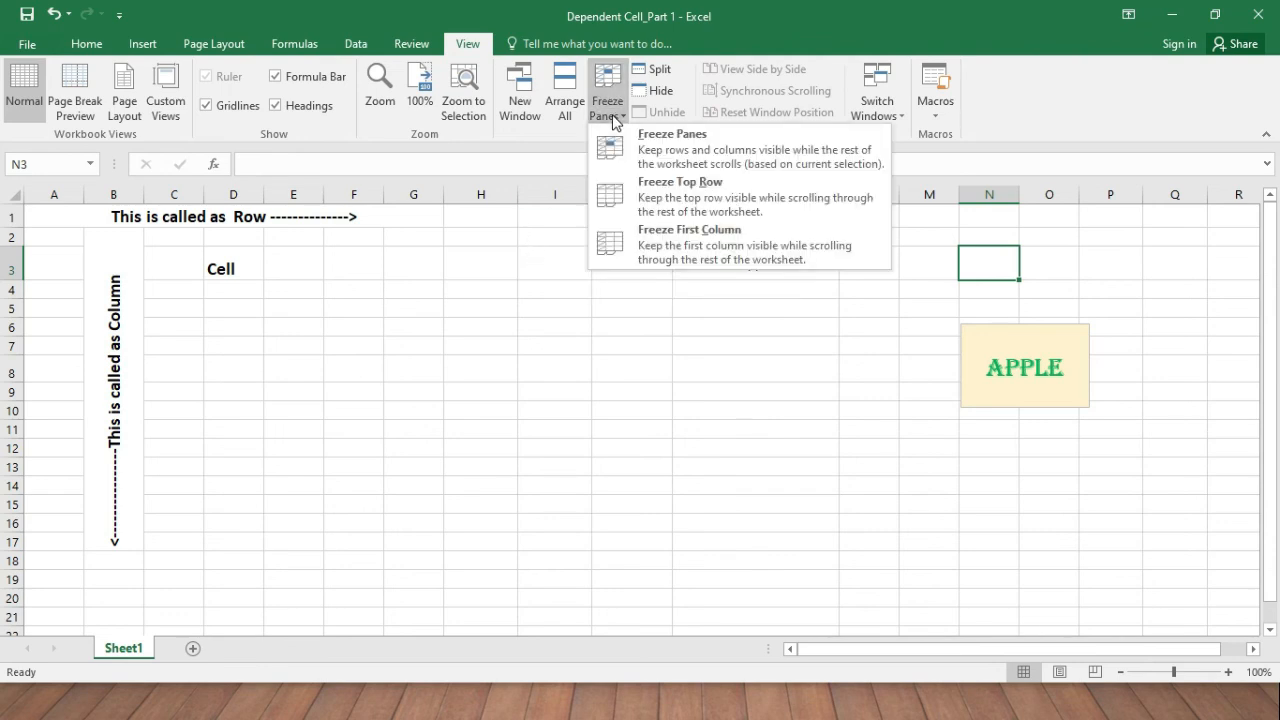
pyautogui.click(472, 284)
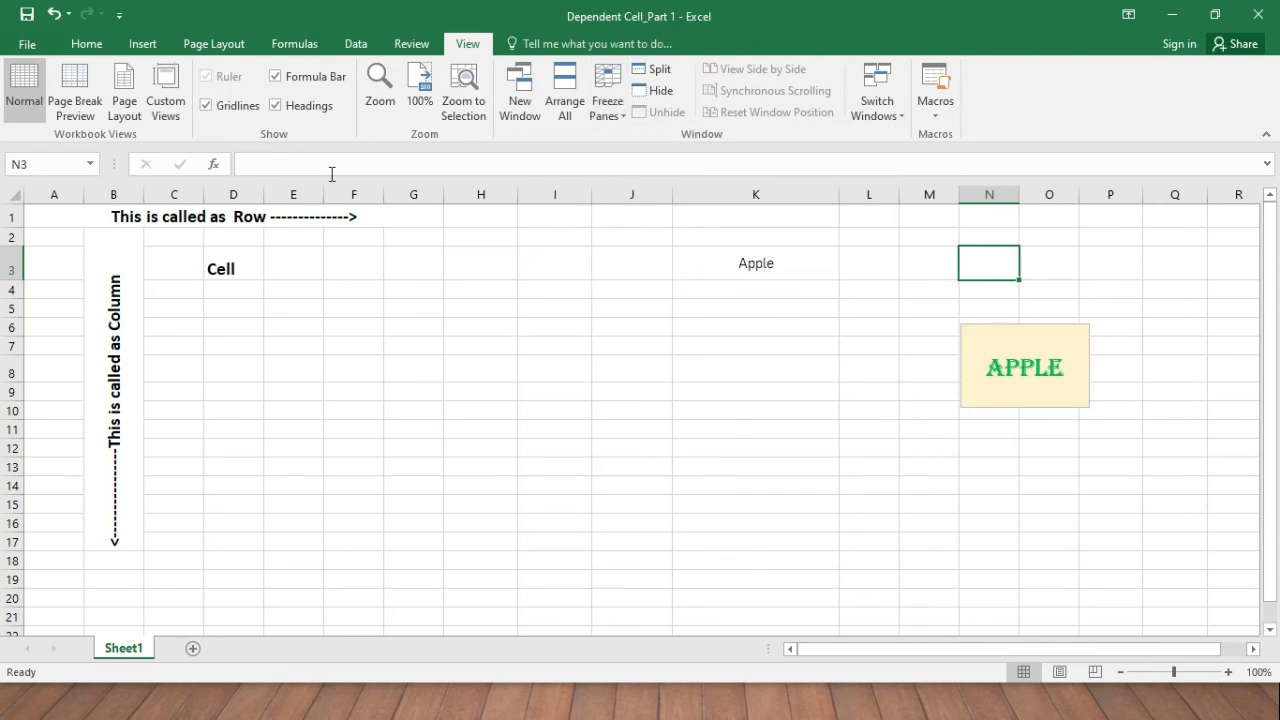
# Back on Home, drag the APPLE text box to sit just below Apple in K3, spanning rows 4–8.
pyautogui.click(87, 44)
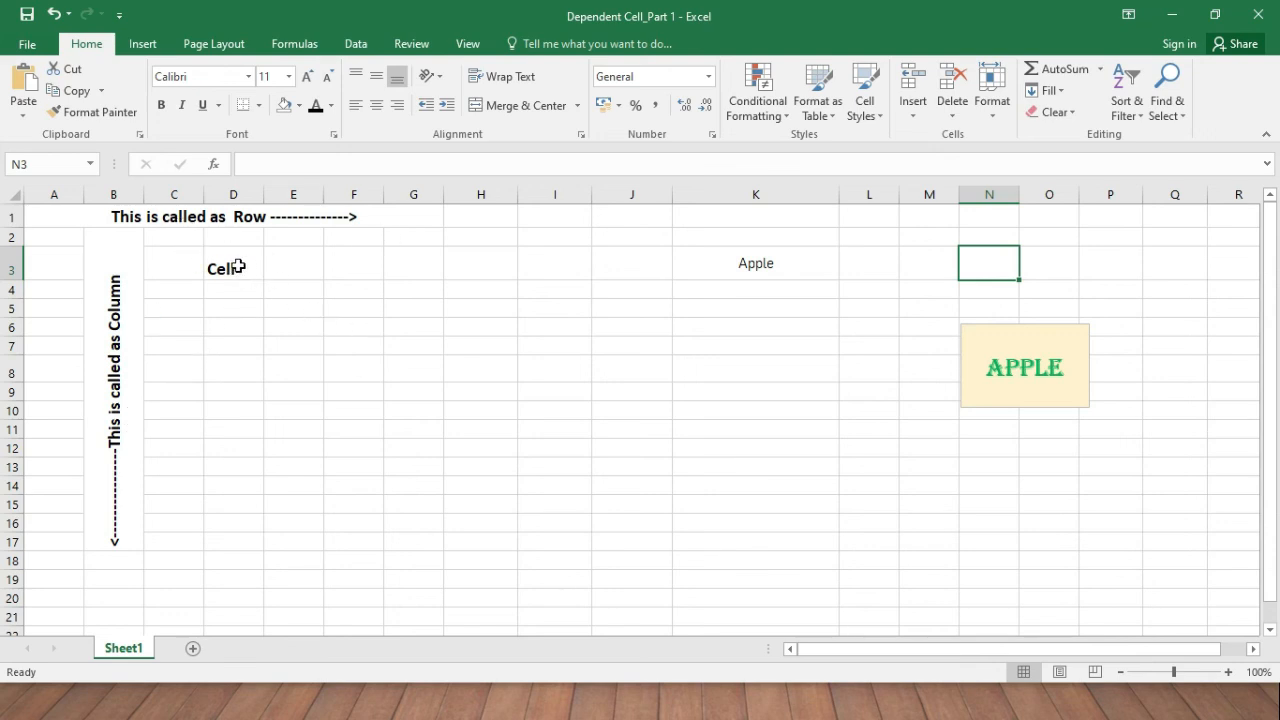
pyautogui.click(239, 267)
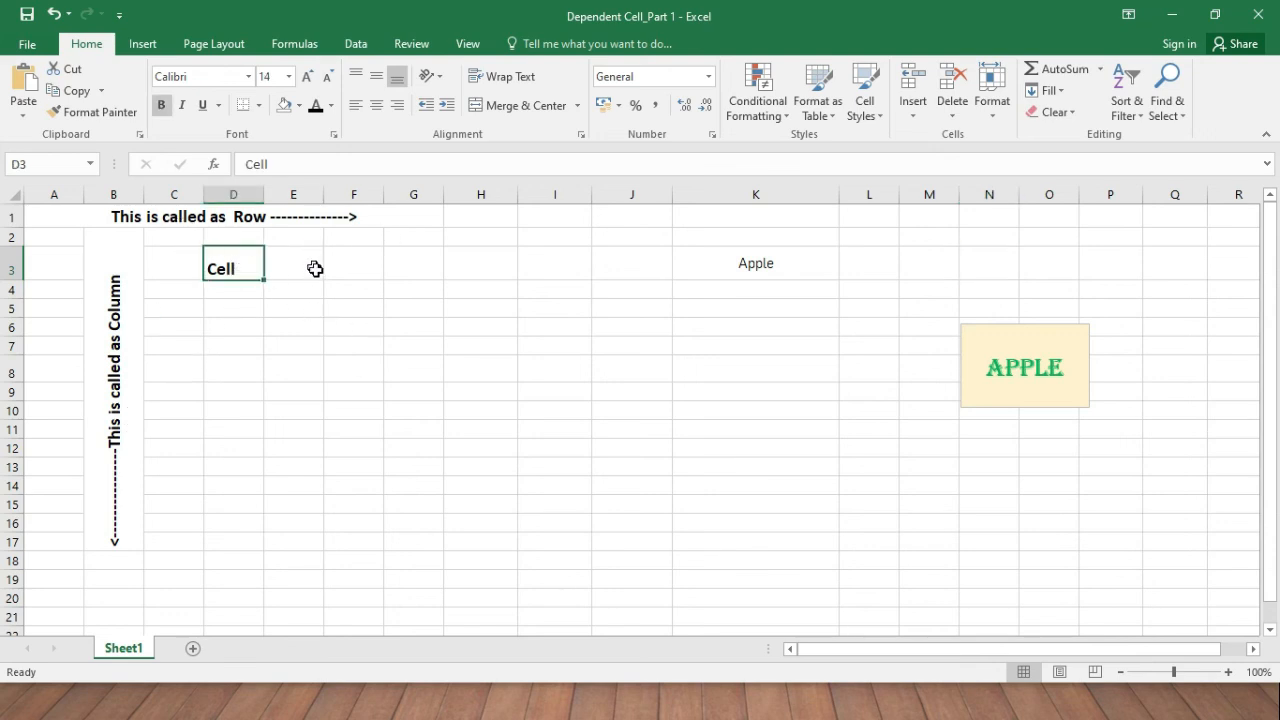
pyautogui.click(995, 326)
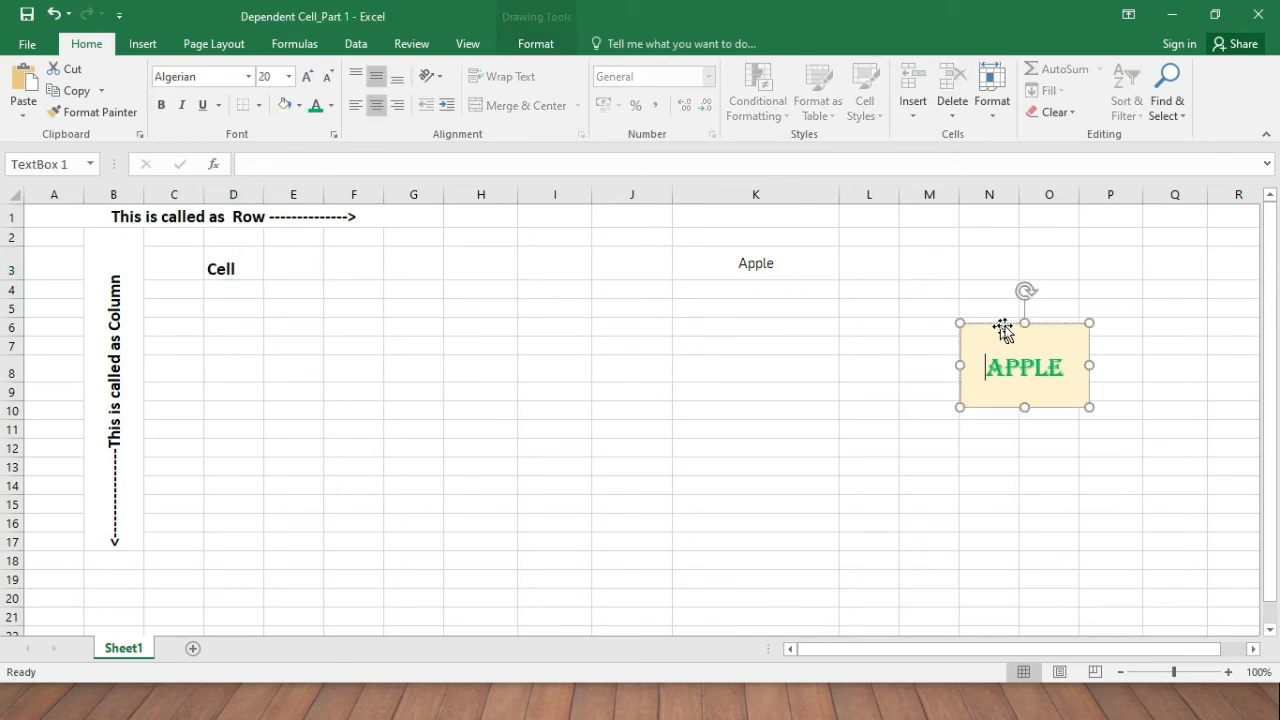
pyautogui.moveTo(996, 323); pyautogui.dragTo(701, 295)
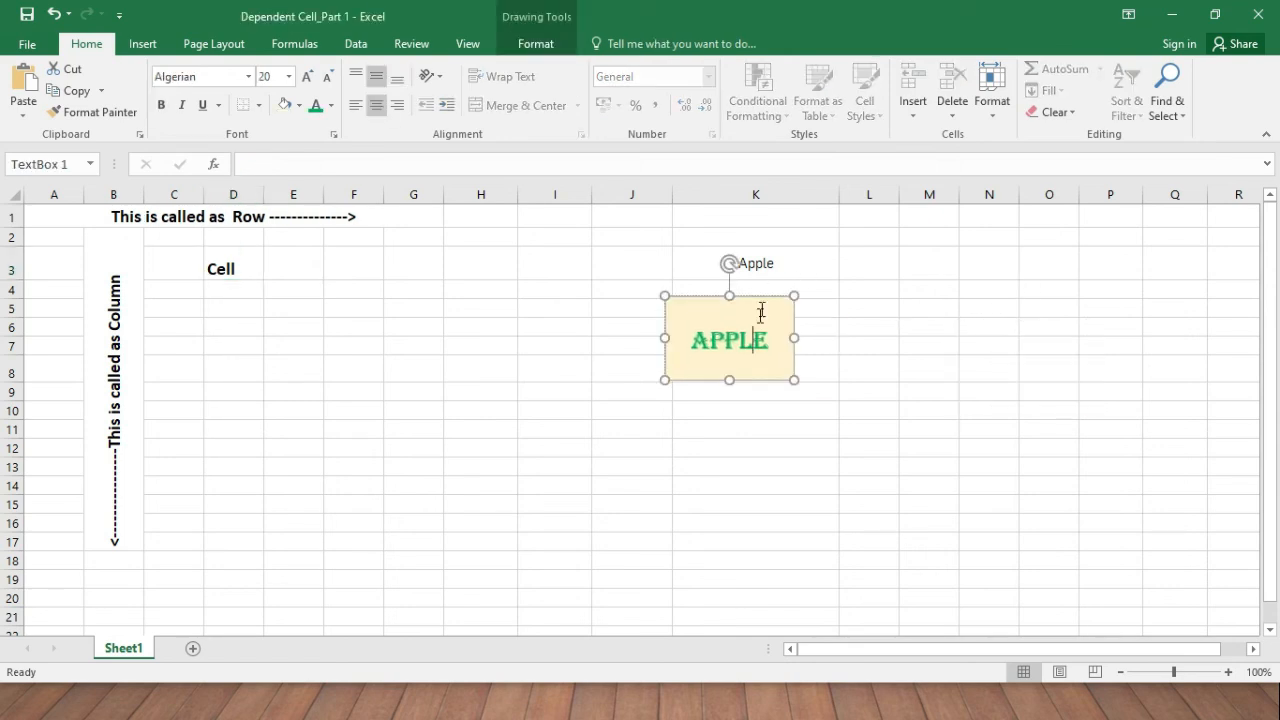
pyautogui.click(791, 264)
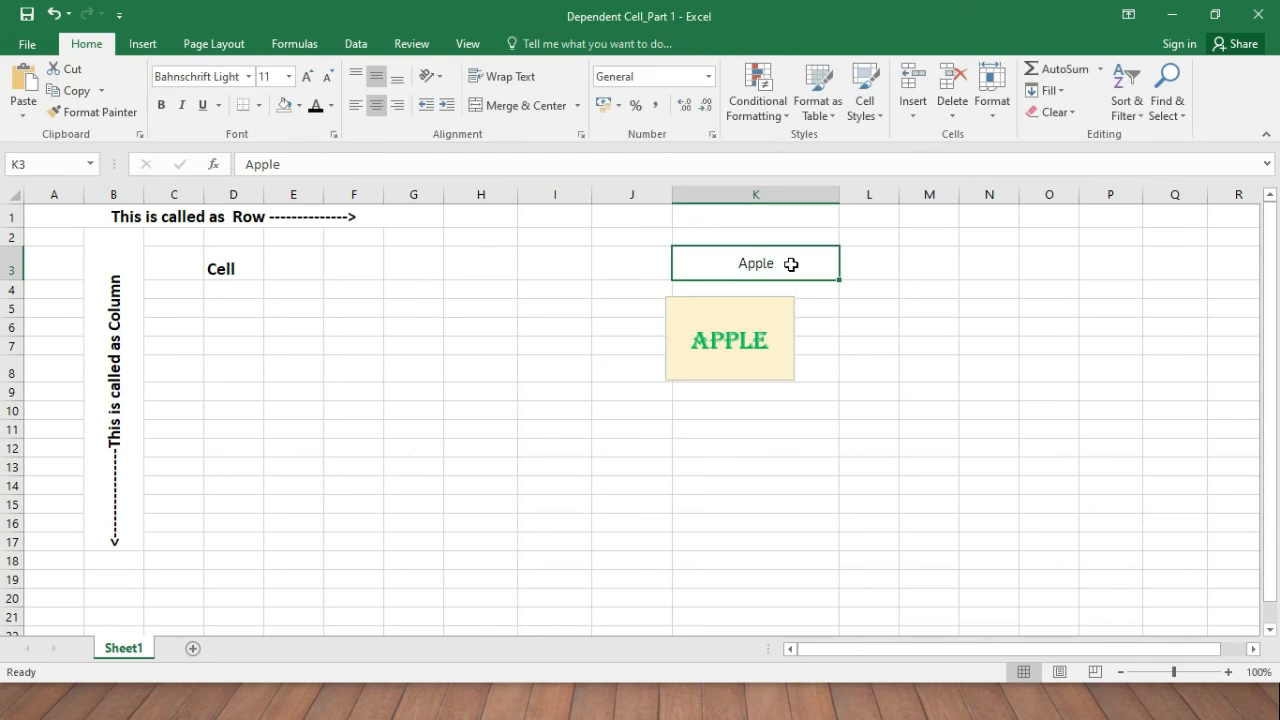
pyautogui.click(769, 314)
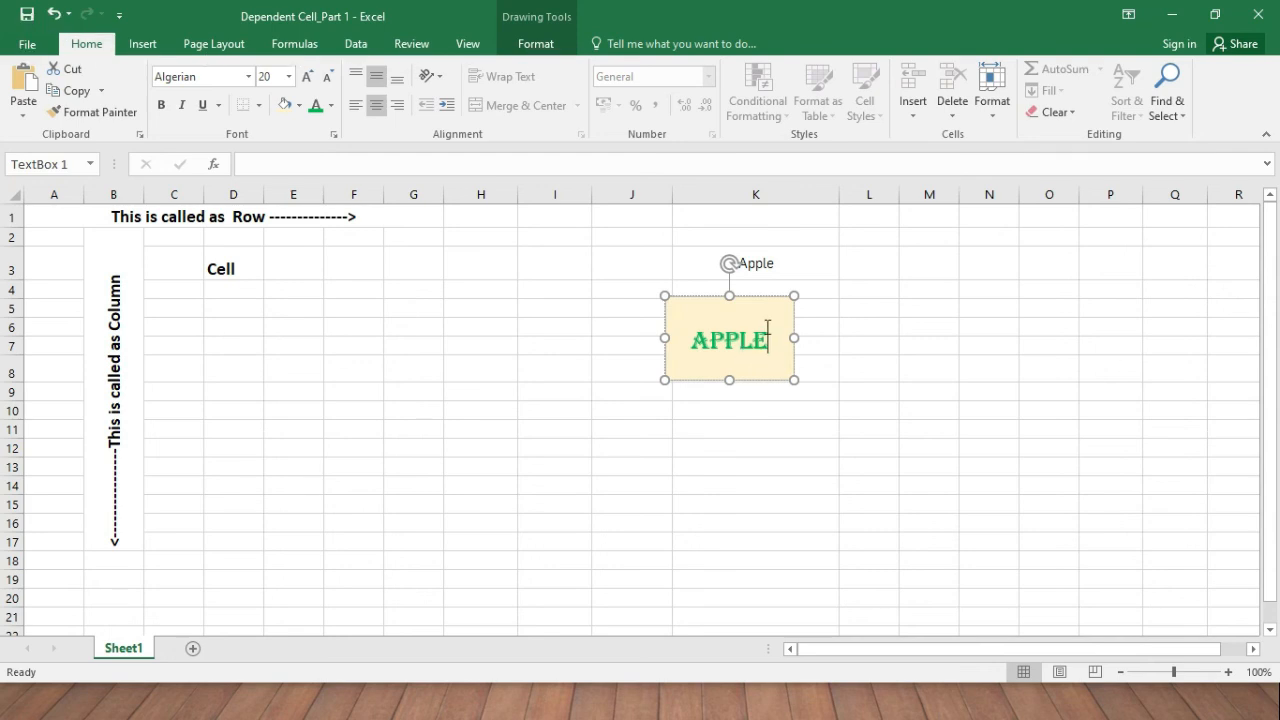
pyautogui.click(580, 310)
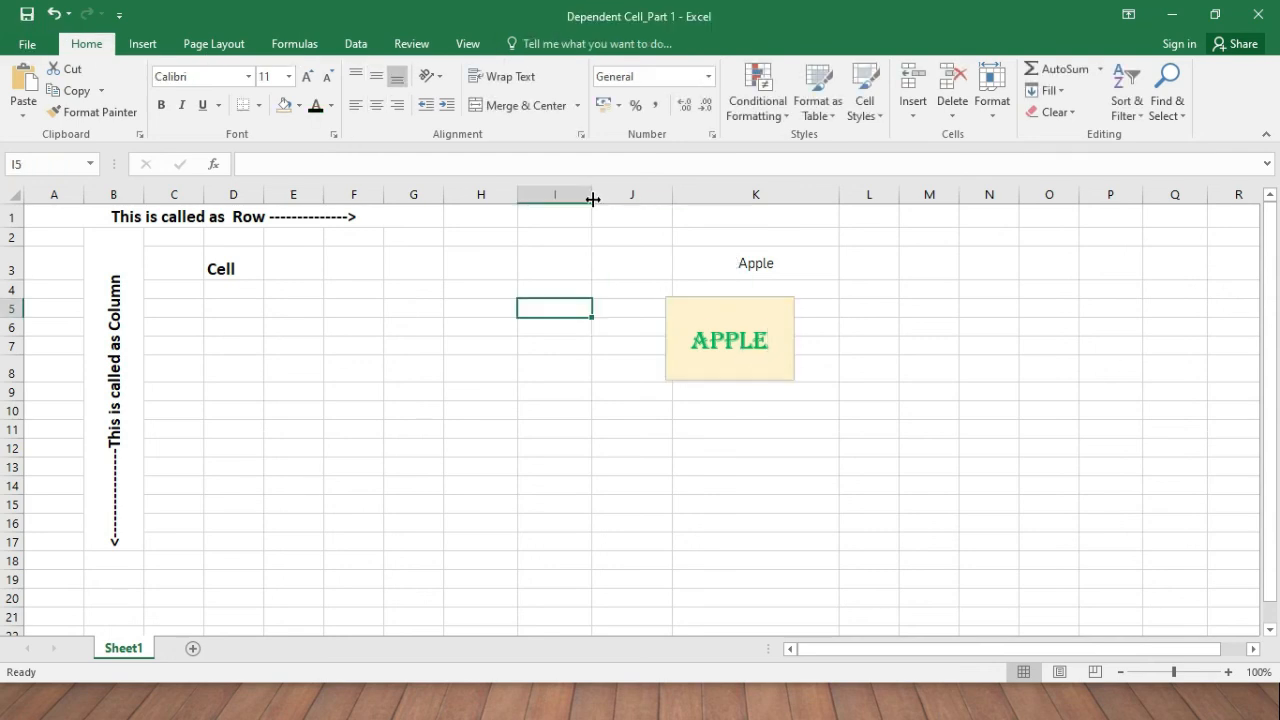
pyautogui.click(766, 315)
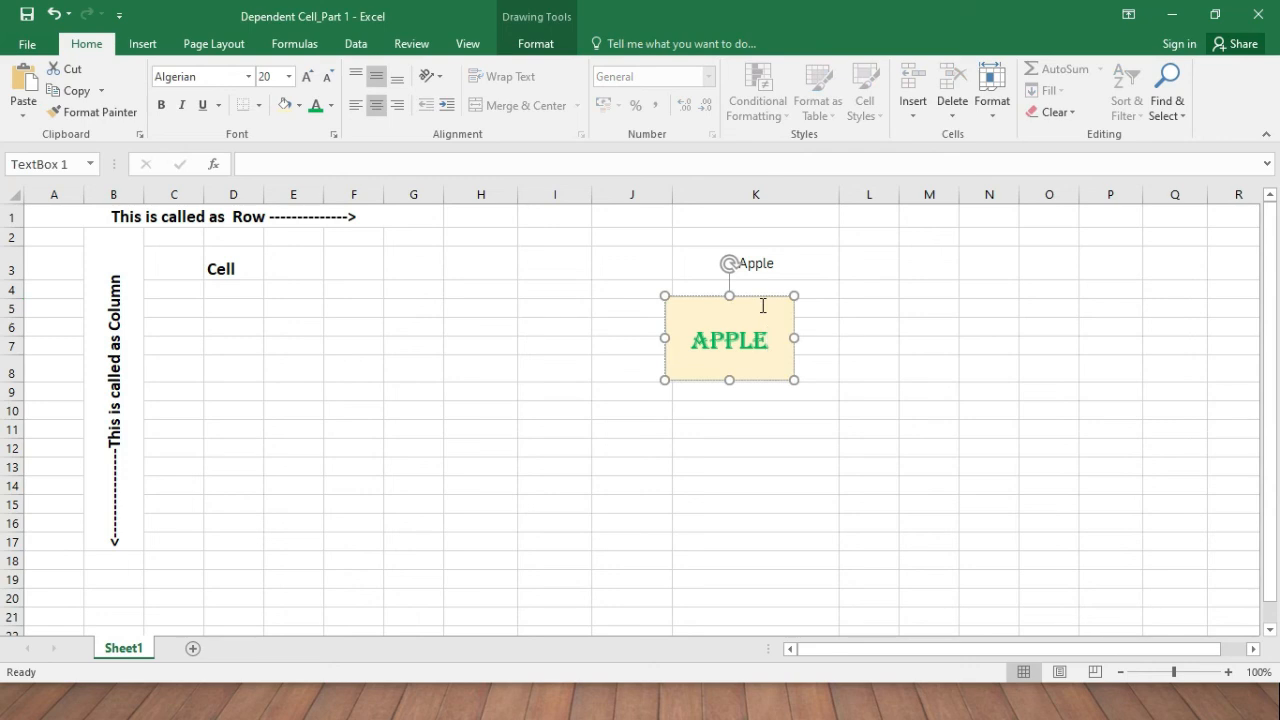